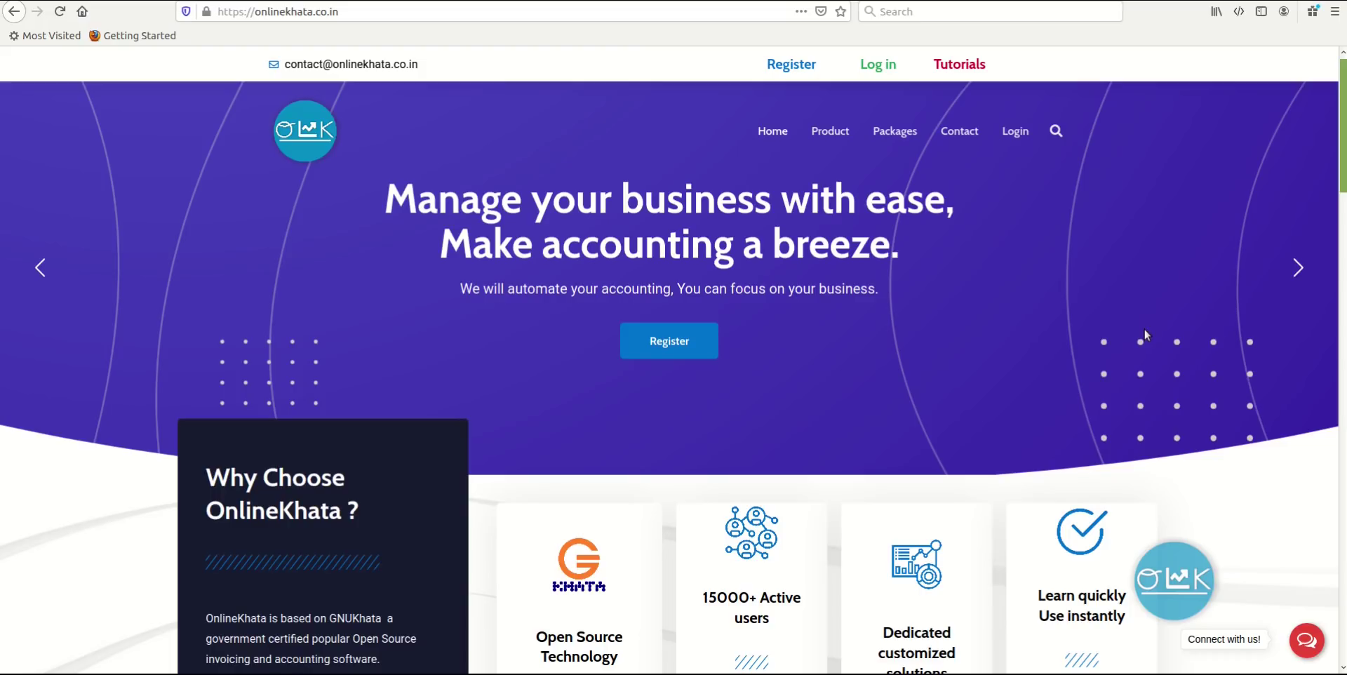
Step: Scroll through the OnlineKhata home page and open the Register sign-up form
{"action": "scroll", "coordinate": [1144, 329], "scroll_direction": "down", "scroll_amount": 2}
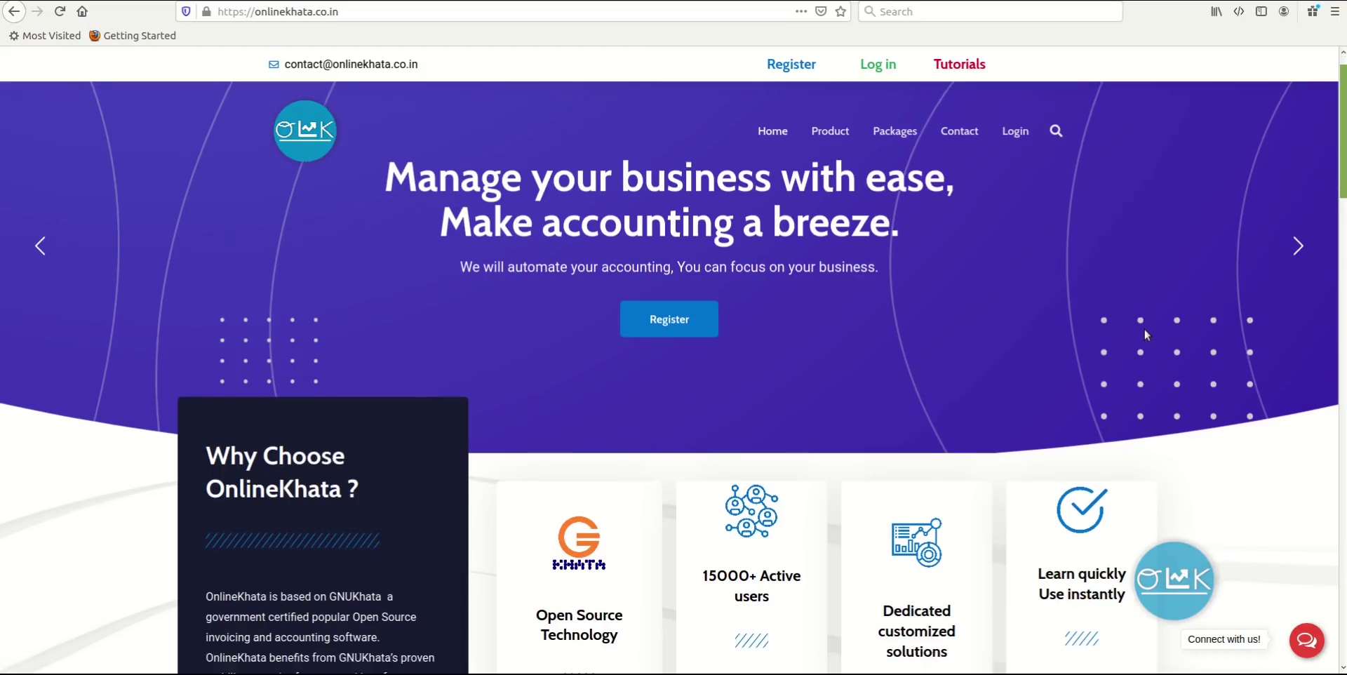
{"action": "scroll", "coordinate": [1143, 334], "scroll_direction": "down", "scroll_amount": 2}
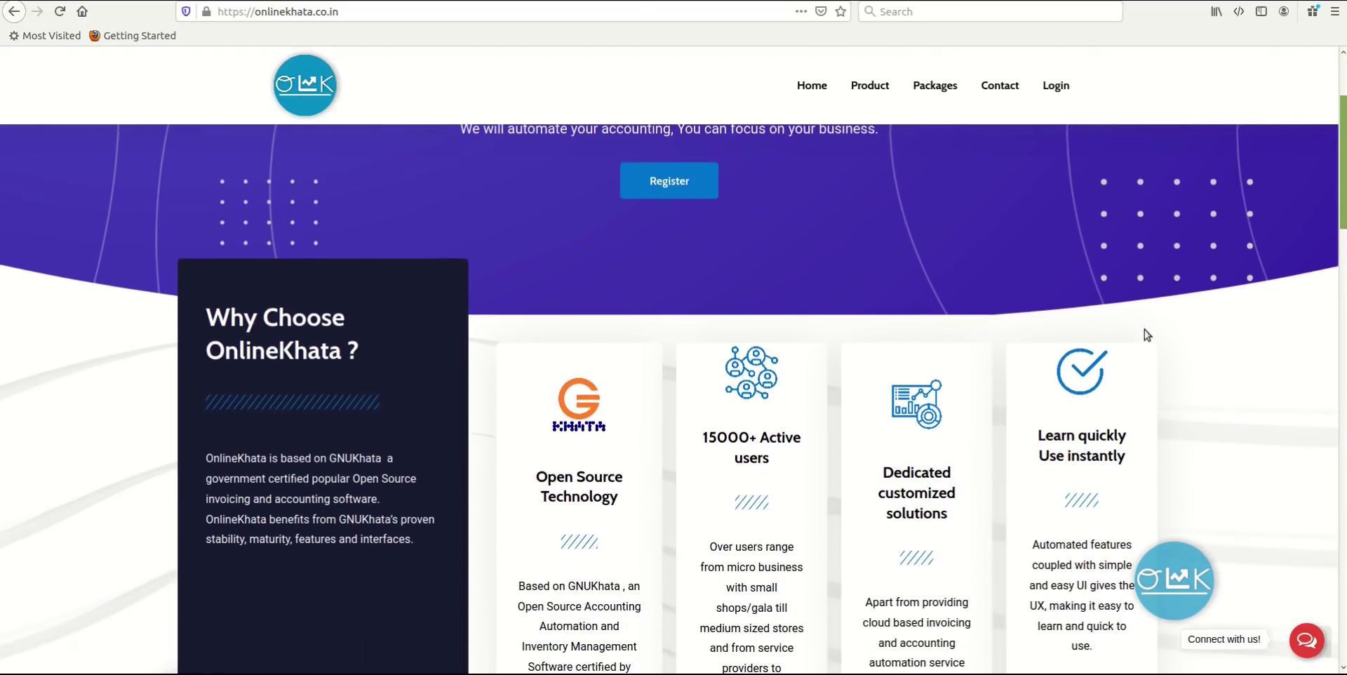
{"action": "scroll", "coordinate": [1144, 330], "scroll_direction": "down", "scroll_amount": 1}
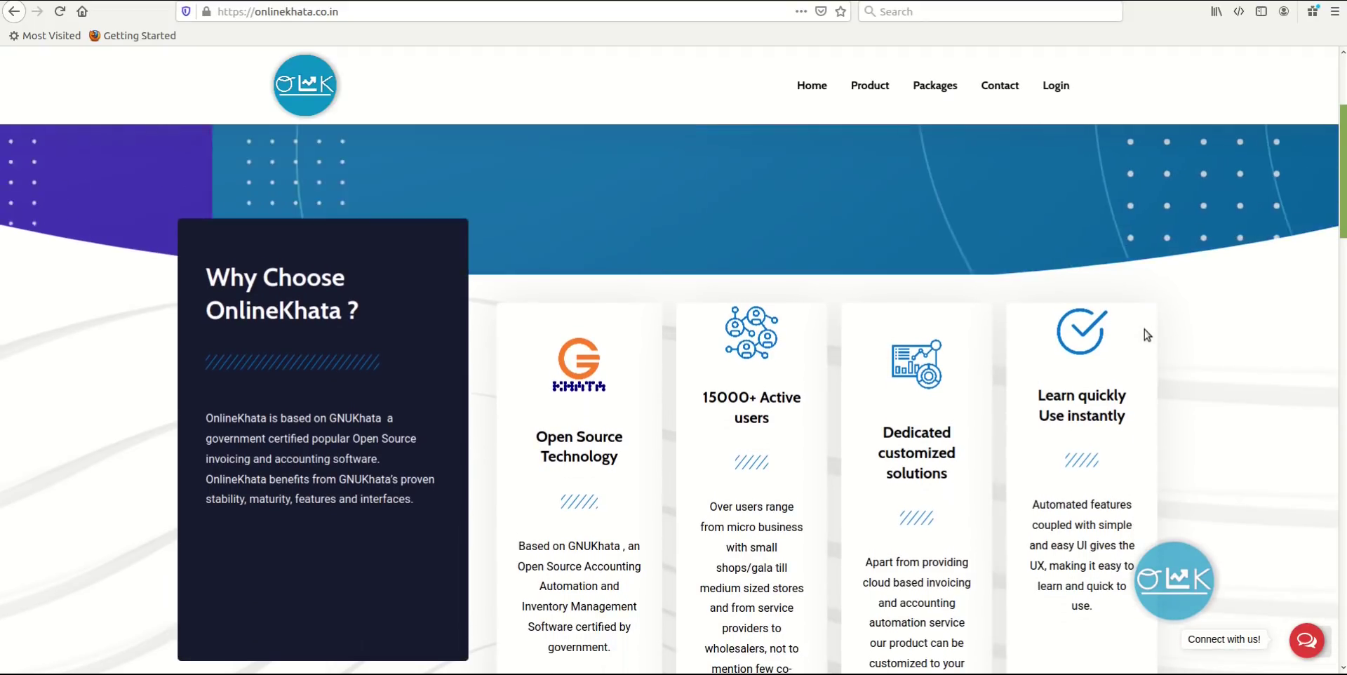
{"action": "scroll", "coordinate": [1144, 329], "scroll_direction": "up", "scroll_amount": 5}
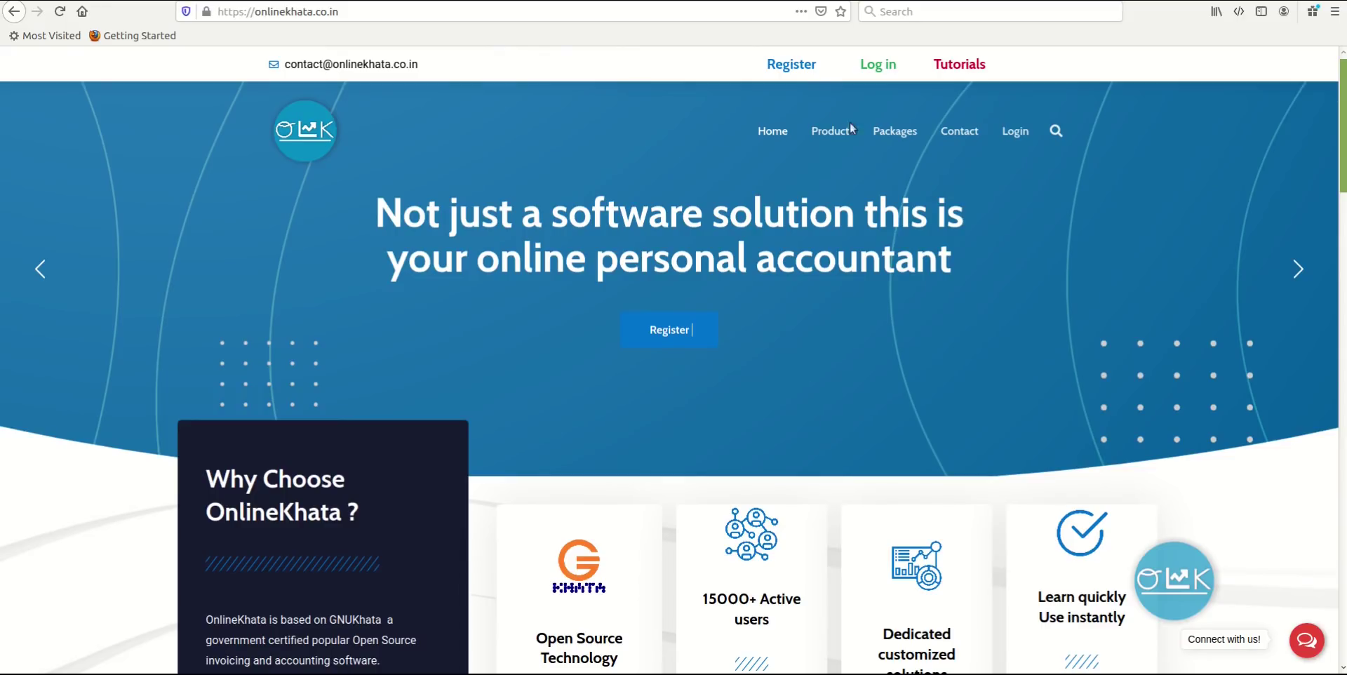
{"action": "left_click", "coordinate": [800, 70]}
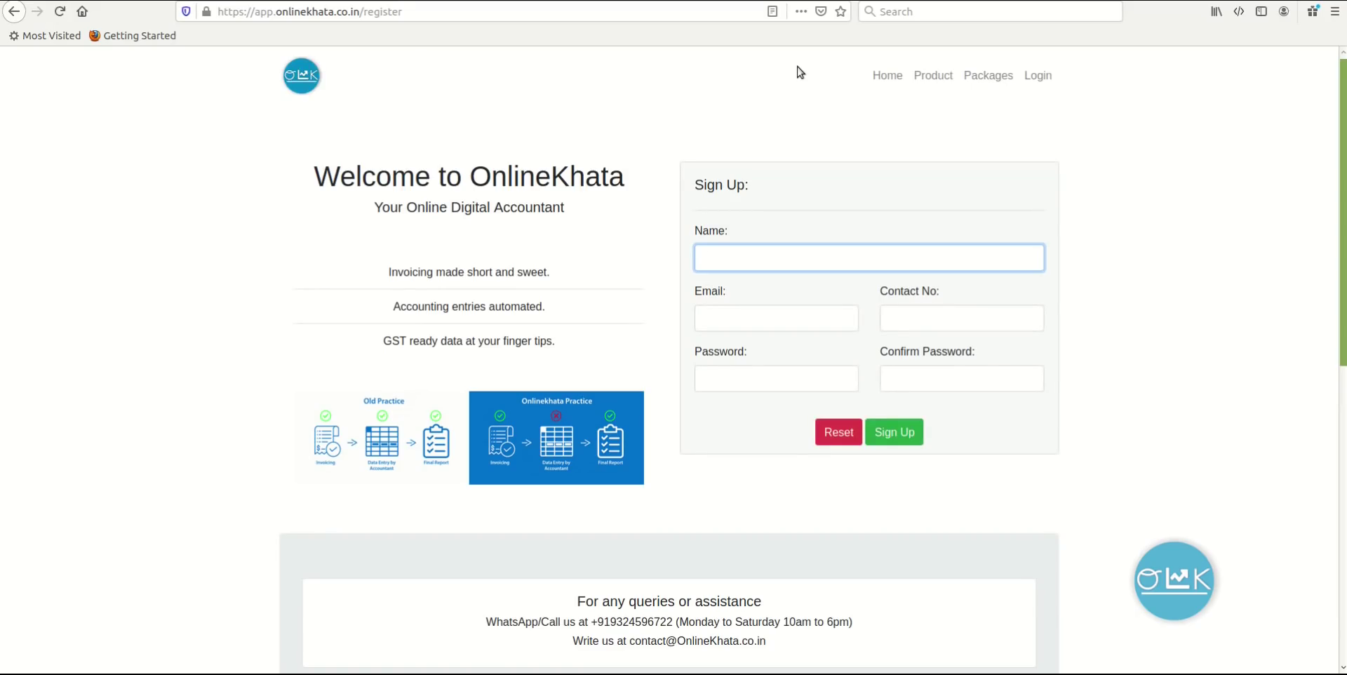
Step: Fill in the name 'Super products and services', the email, contact number and matching passwords
{"action": "type", "text": "Super products and services"}
{"action": "key", "text": "Tab"}
{"action": "key", "text": "Tab"}
{"action": "key", "text": "Tab"}
{"action": "key", "text": "Tab"}
Step: Sign up, then enter and submit the emailed verification code
{"action": "left_click", "coordinate": [892, 435]}
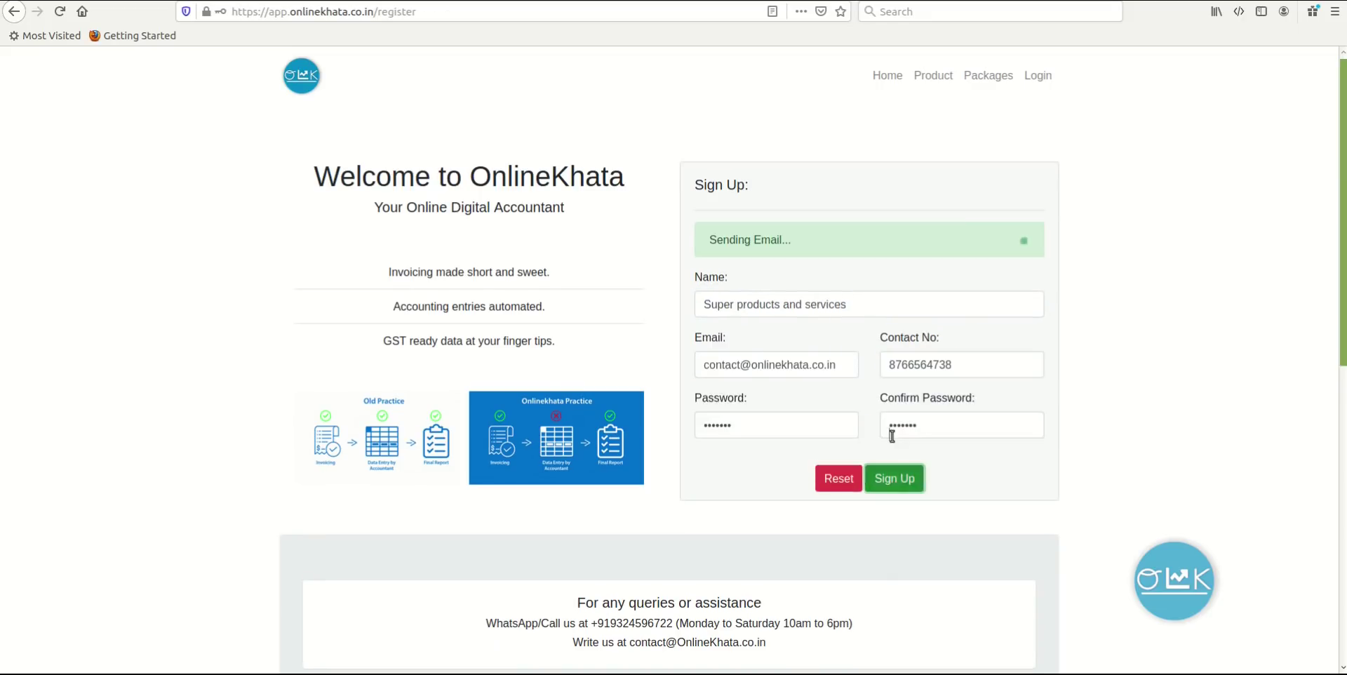
{"action": "left_click", "coordinate": [764, 286]}
{"action": "left_click", "coordinate": [685, 342]}
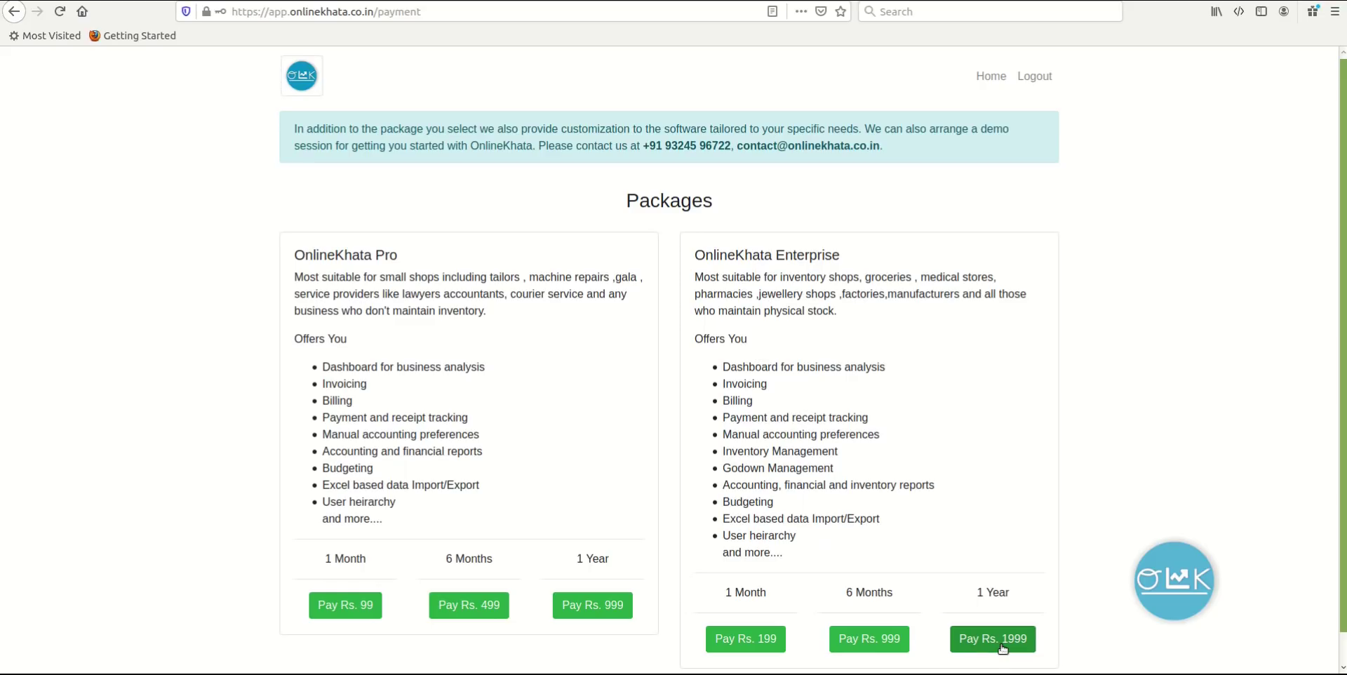
Step: Pick the OnlineKhata Enterprise 1-year plan at Rs. 1999
{"action": "left_click", "coordinate": [1002, 647]}
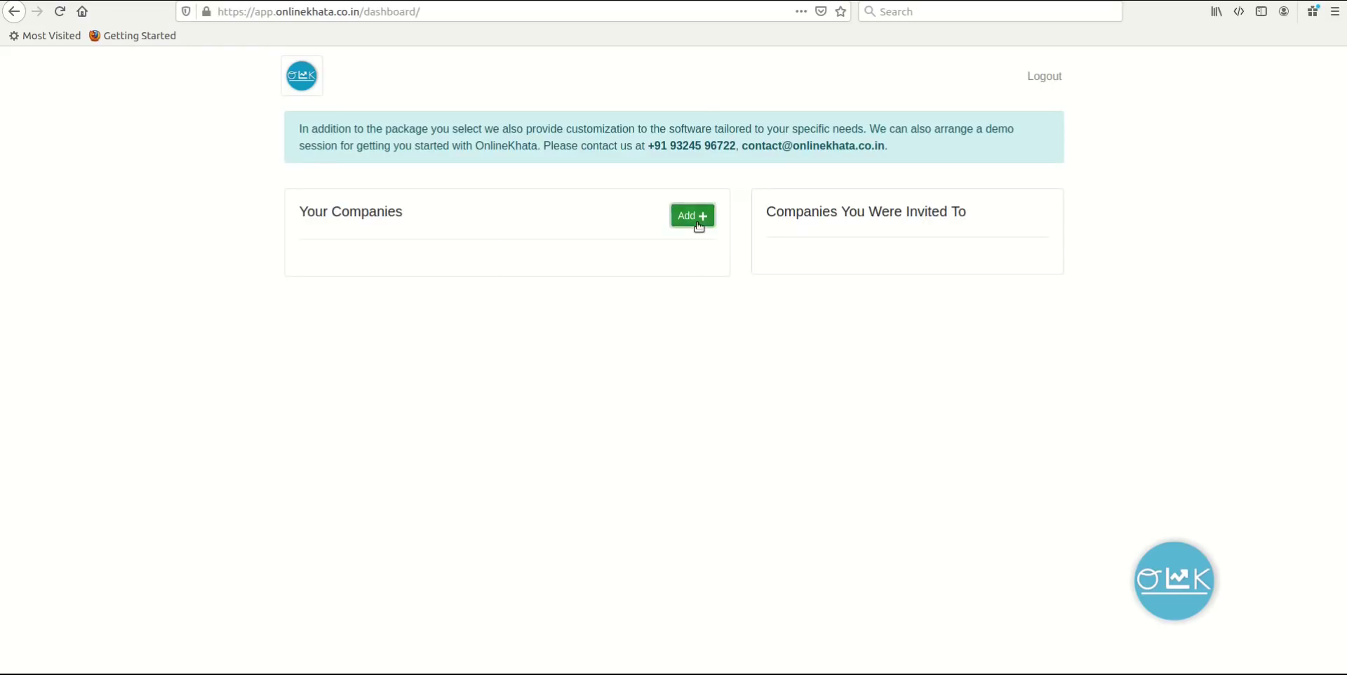
Step: Start a new organisation named Riseup PVT LTD with financial year starting 01/04/2020
{"action": "left_click", "coordinate": [697, 218]}
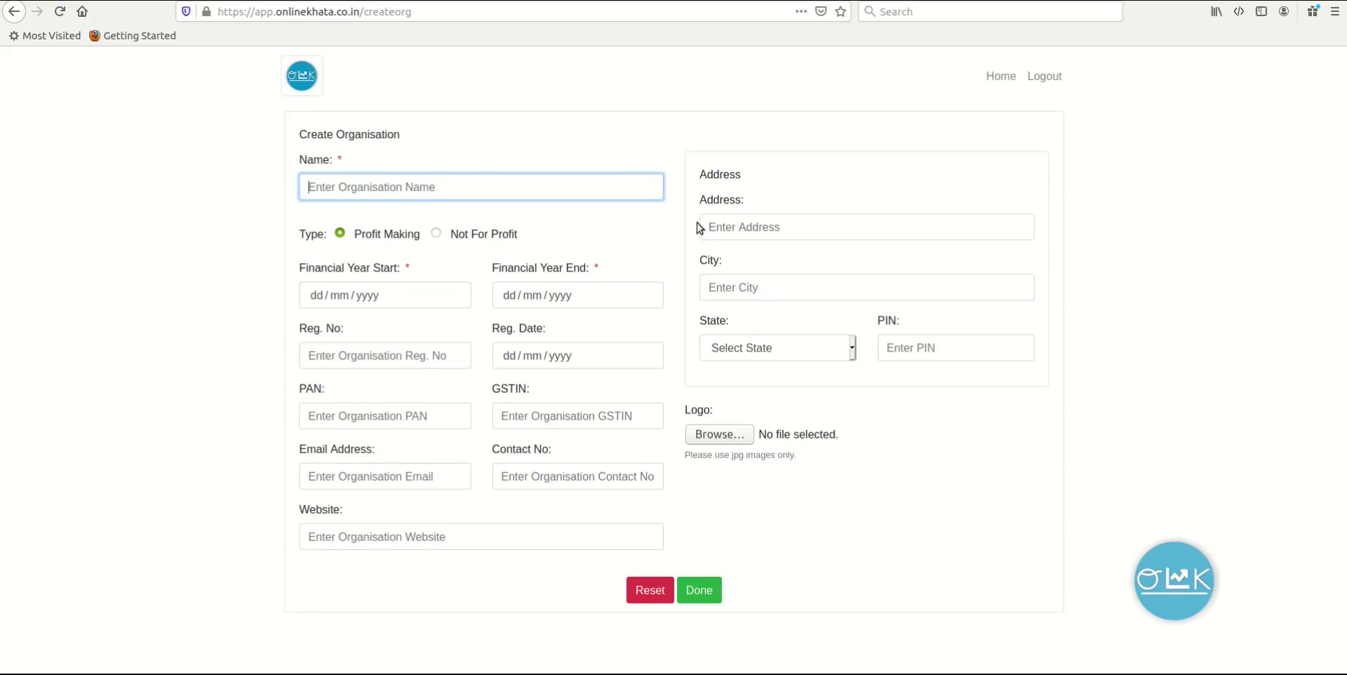
{"action": "type", "text": "Riseup "}
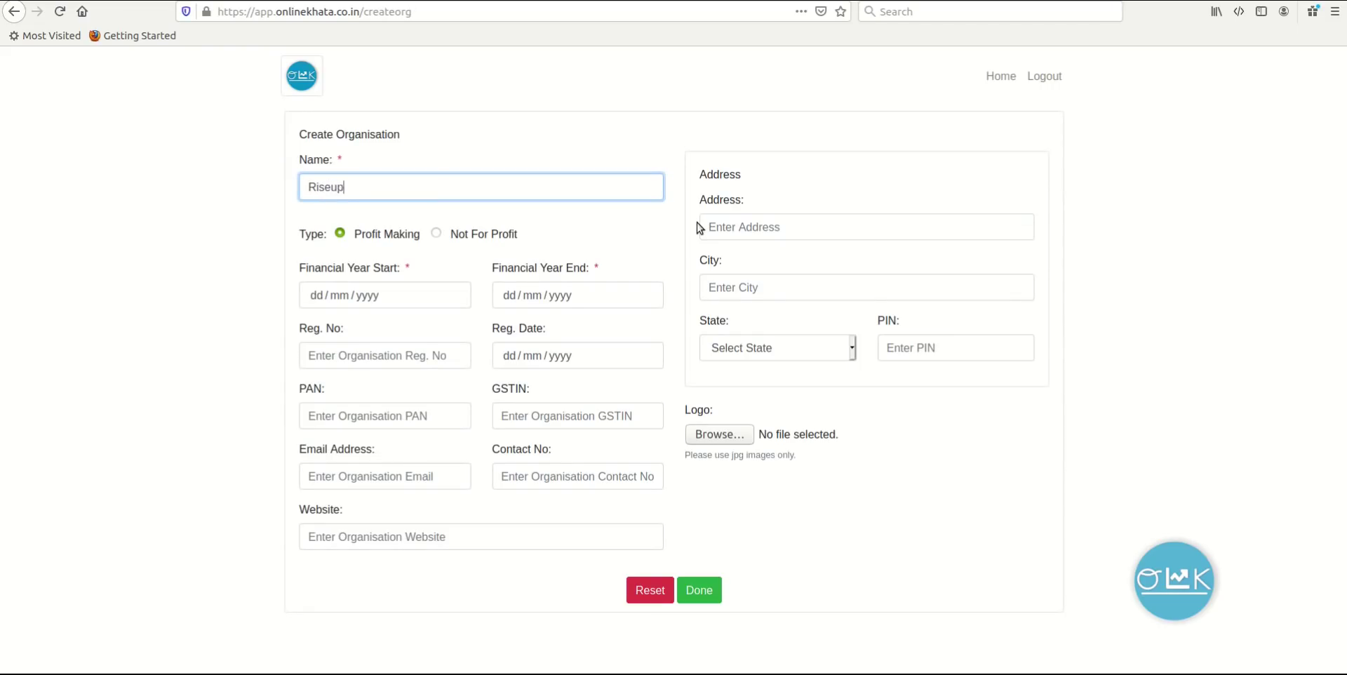
{"action": "type", "text": "PVT LTD"}
{"action": "key", "text": "Tab"}
{"action": "key", "text": "Tab"}
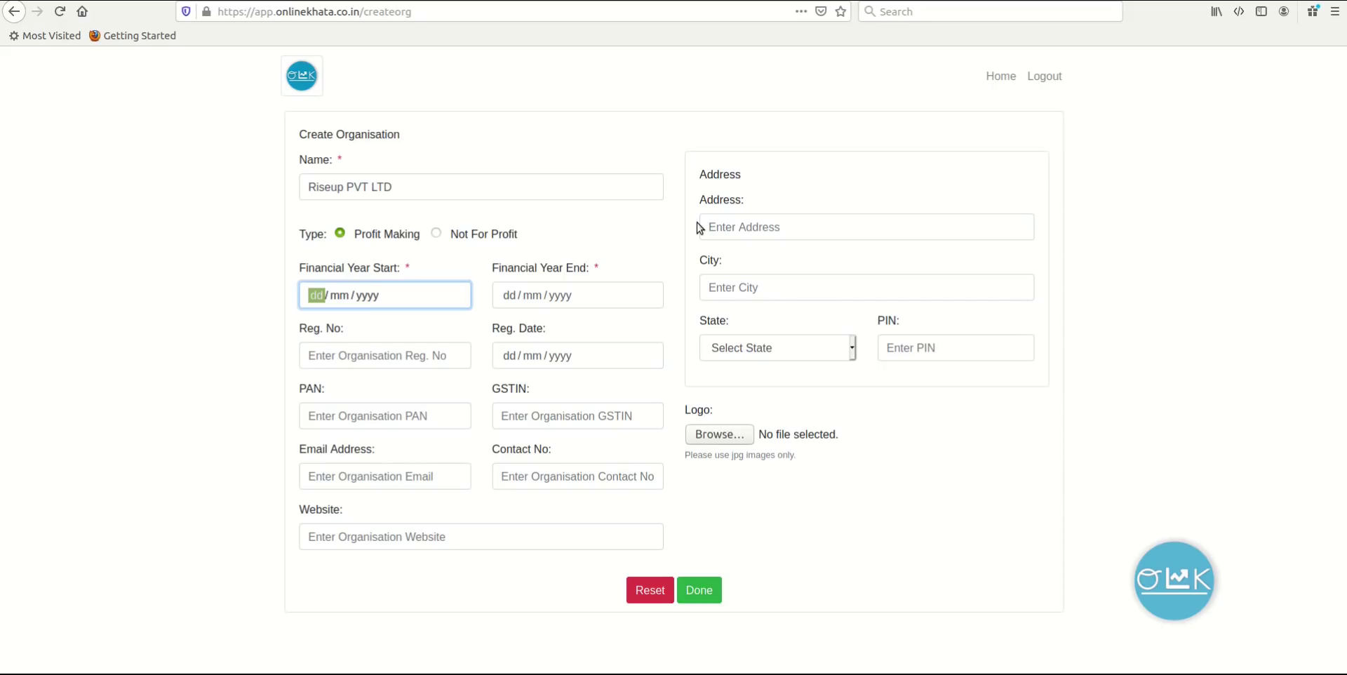
{"action": "type", "text": "01 / 04 / "}
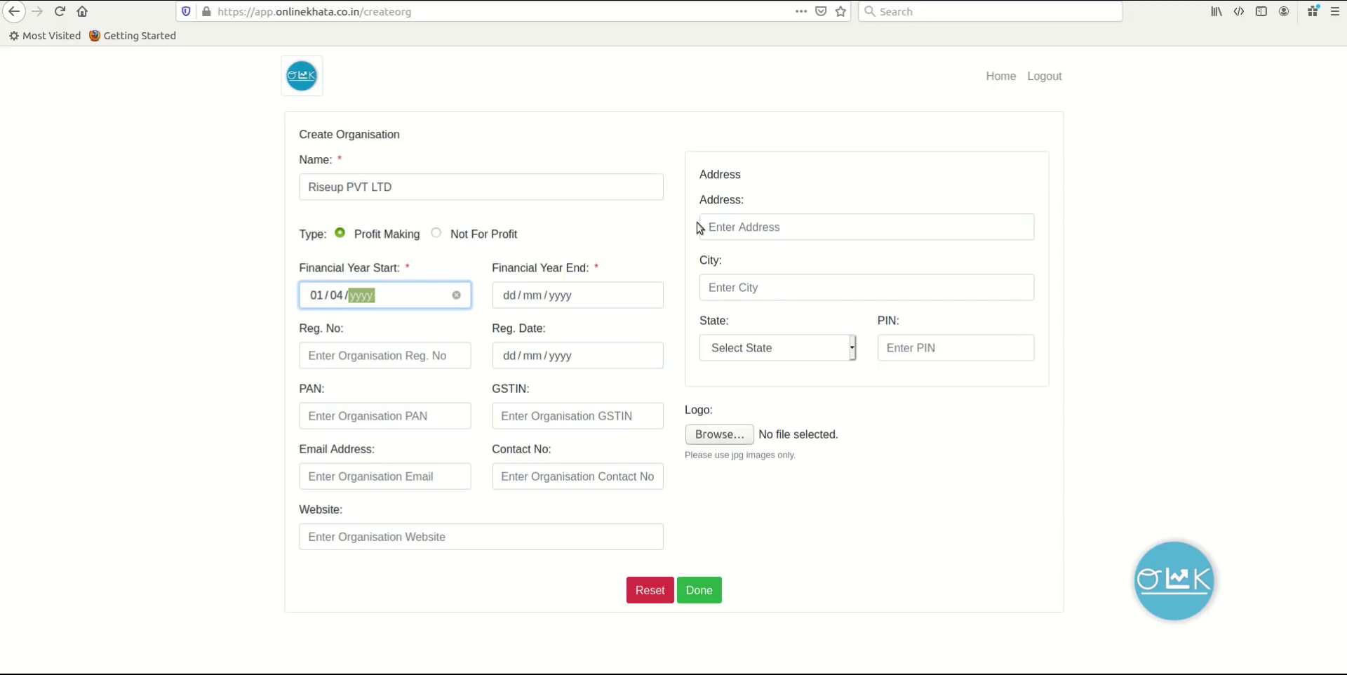
{"action": "type", "text": "2020"}
{"action": "key", "text": "Tab"}
{"action": "key", "text": "Tab"}
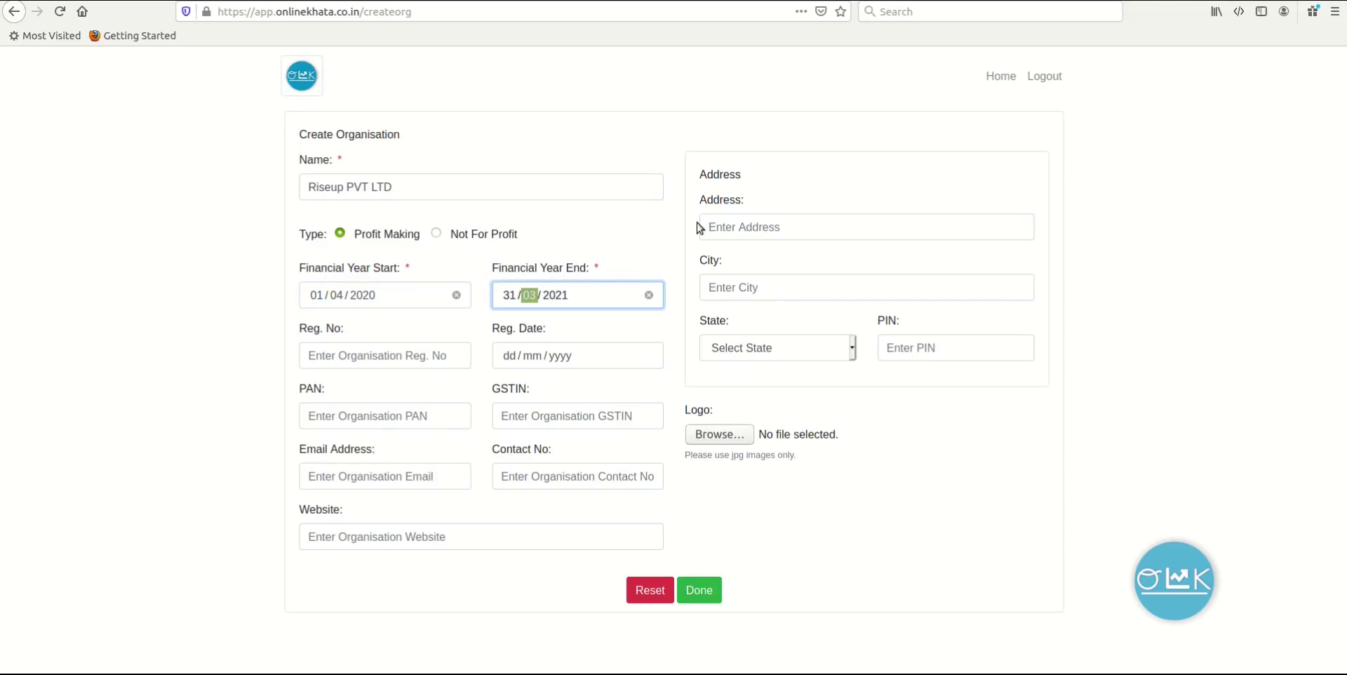
{"action": "key", "text": "Tab"}
{"action": "key", "text": "Tab"}
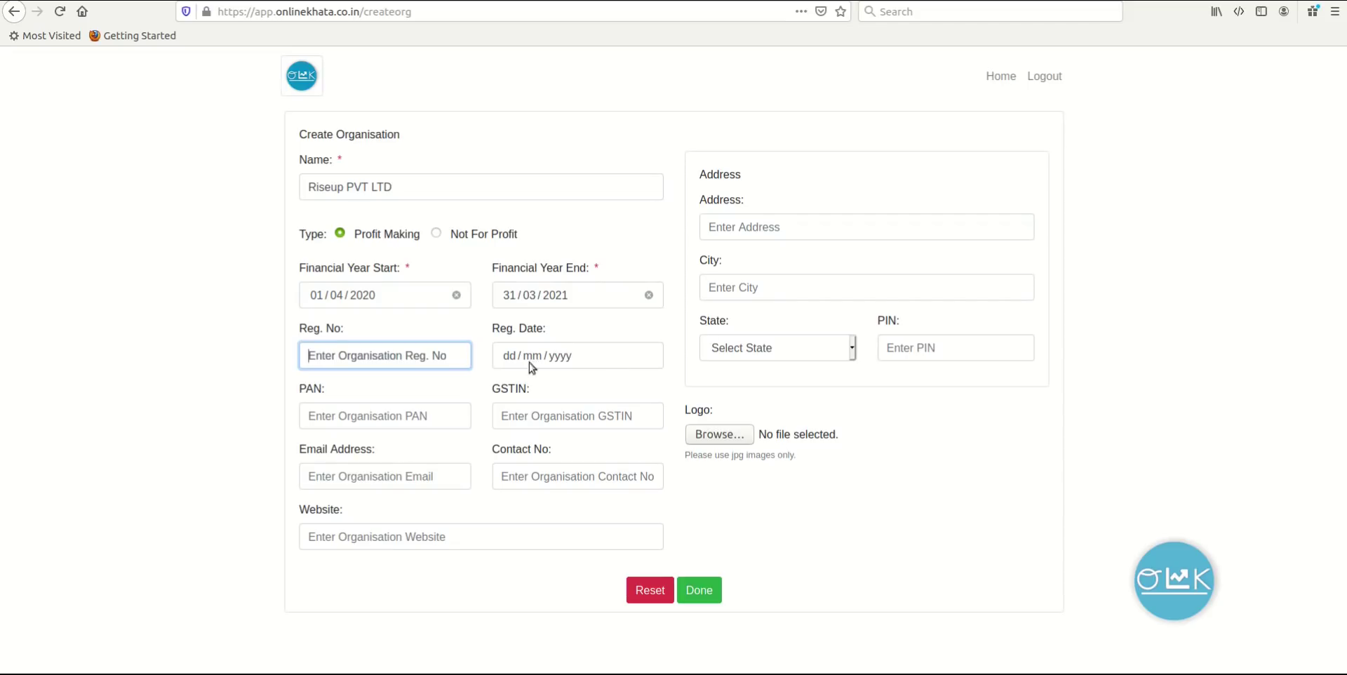
{"action": "left_click", "coordinate": [421, 413]}
{"action": "key", "text": "Tab"}
{"action": "key", "text": "Tab"}
{"action": "key", "text": "Tab"}
{"action": "key", "text": "Tab"}
{"action": "type", "text": "www.om"}
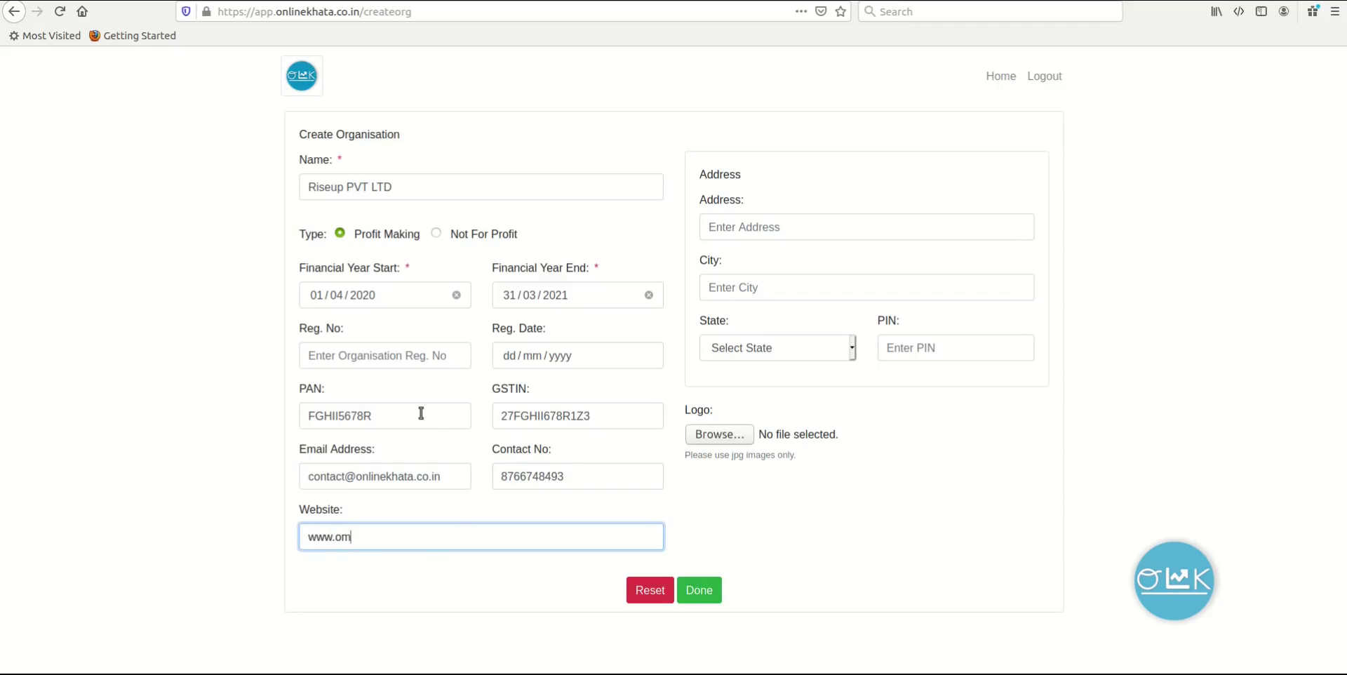
{"action": "key", "text": "BackSpace"}
{"action": "type", "text": "nlinekhata.co.in"}
Step: Add the Mumbai street address, correct the name to Riseup pvt ltd, and save the organisation
{"action": "left_click", "coordinate": [749, 231]}
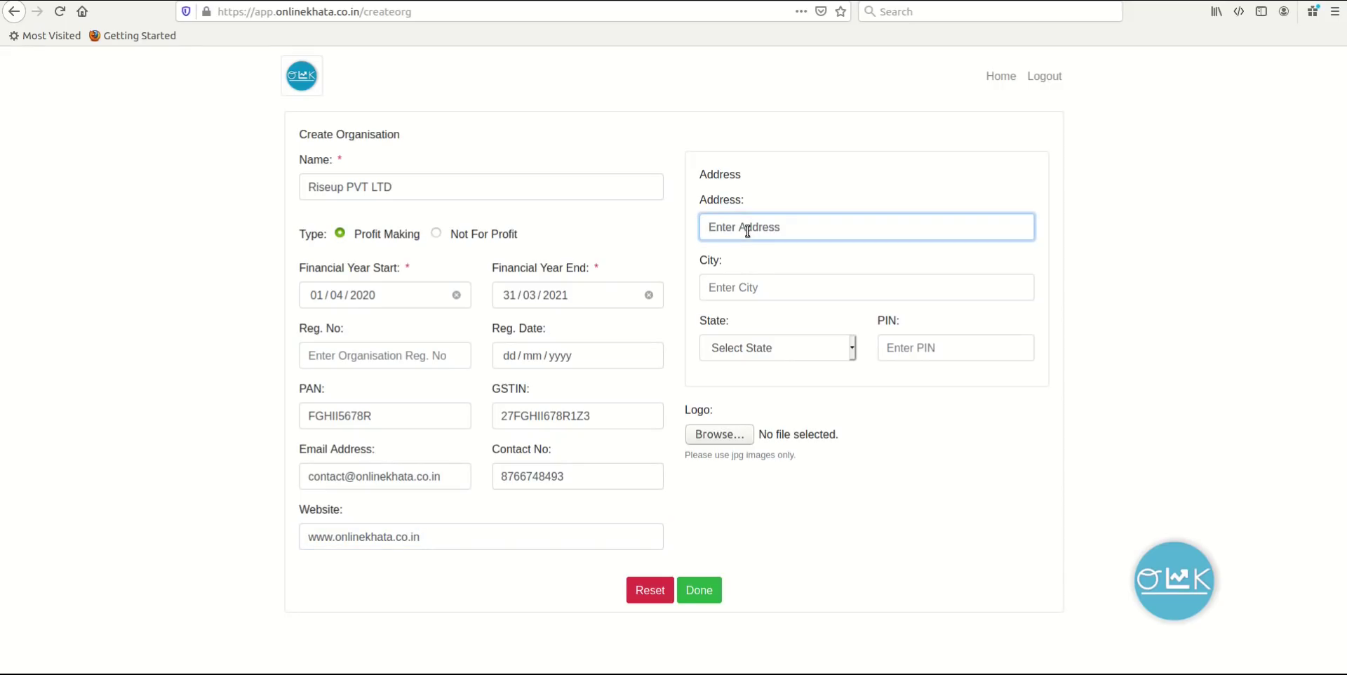
{"action": "type", "text": "M"}
{"action": "type", "text": "umbai M"}
{"action": "type", "text": "IDC"}
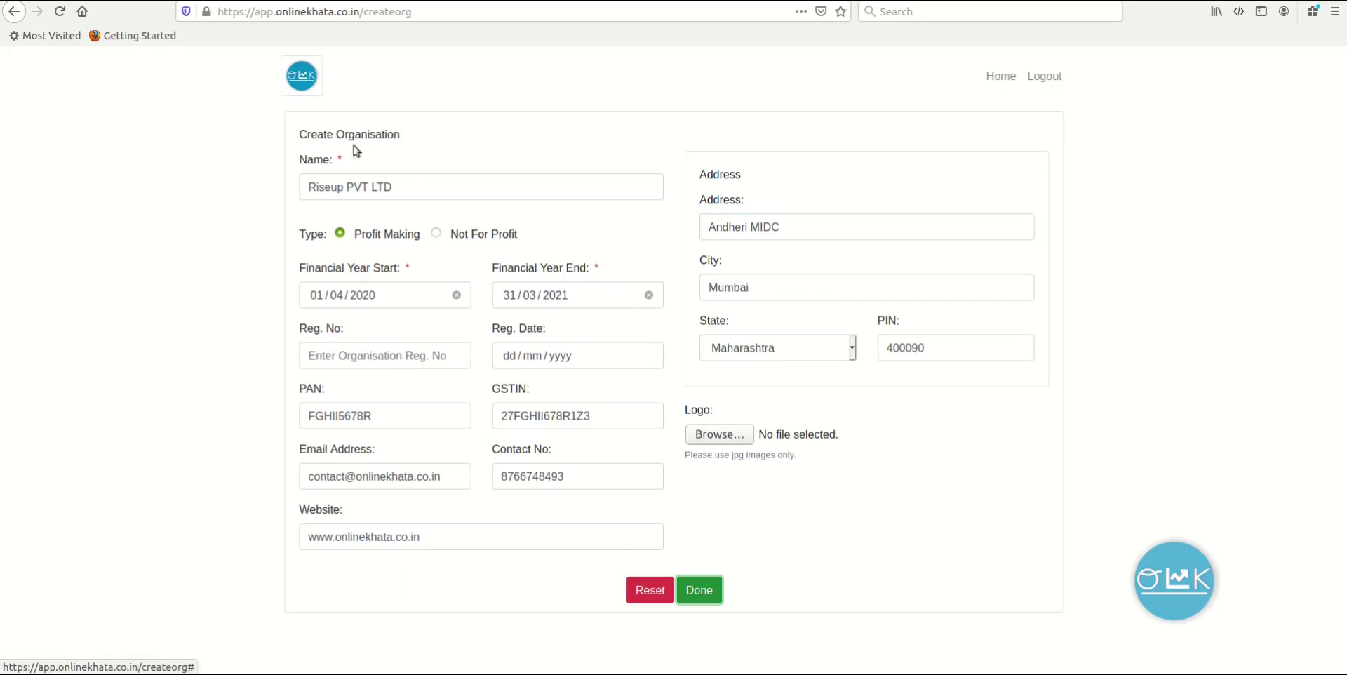
{"action": "left_click", "coordinate": [403, 186]}
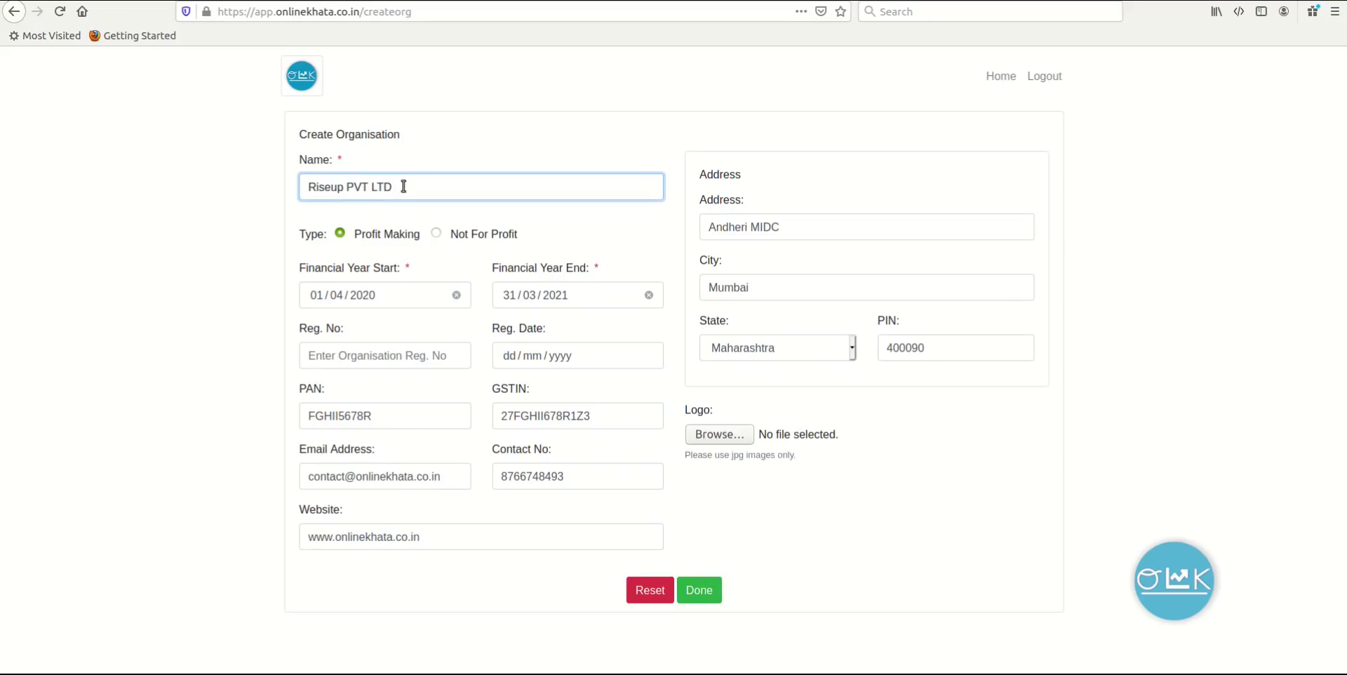
{"action": "key", "text": "BackSpace"}
{"action": "key", "text": "BackSpace"}
{"action": "key", "text": "BackSpace"}
{"action": "key", "text": "BackSpace"}
{"action": "key", "text": "BackSpace"}
{"action": "key", "text": "BackSpace"}
{"action": "key", "text": "BackSpace"}
{"action": "type", "text": "pvt ltd"}
{"action": "left_click", "coordinate": [695, 590]}
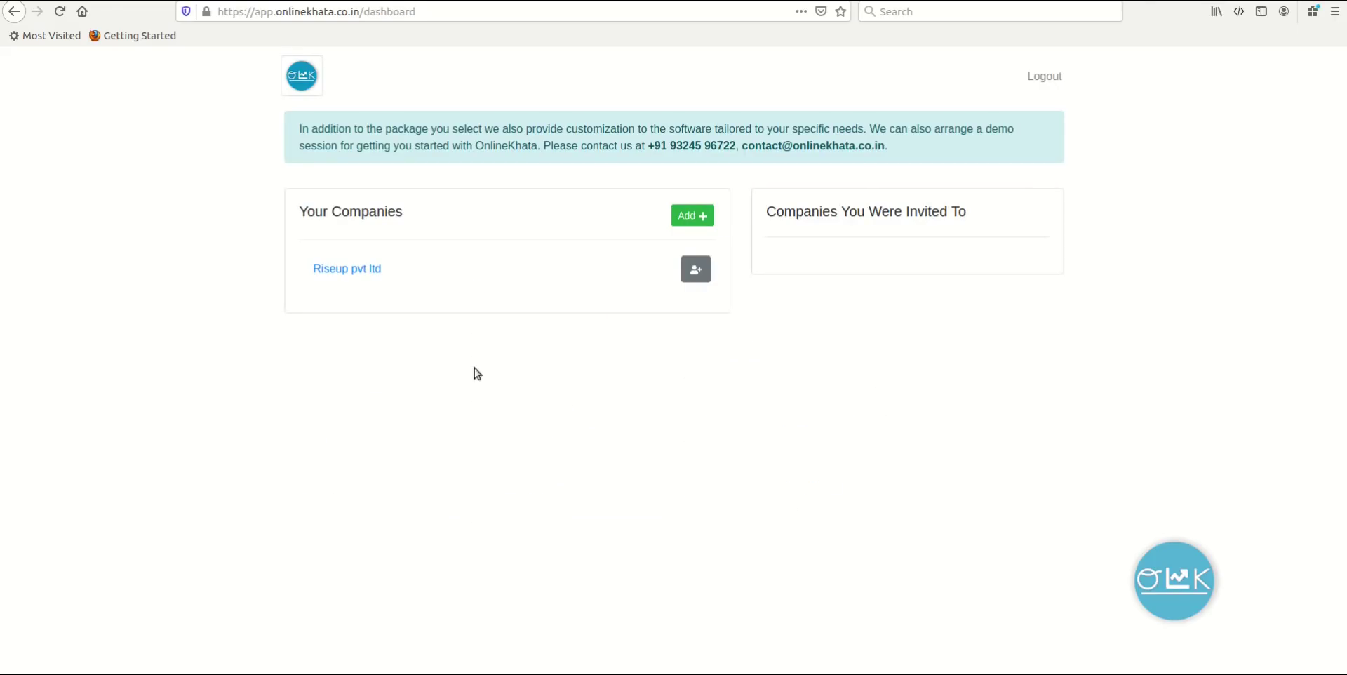
Step: Open Riseup pvt ltd from the Your Companies list
{"action": "left_click", "coordinate": [376, 271]}
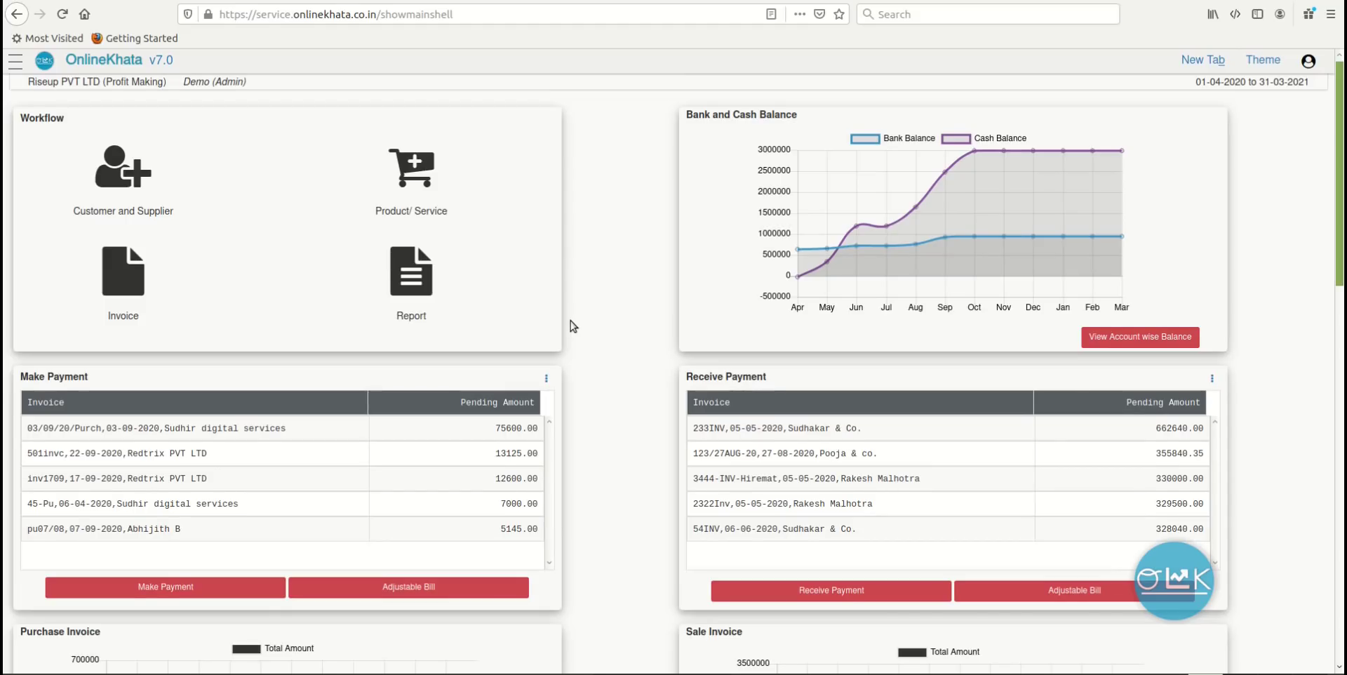
{"action": "scroll", "coordinate": [571, 323], "scroll_direction": "down", "scroll_amount": 3}
{"action": "scroll", "coordinate": [571, 325], "scroll_direction": "down", "scroll_amount": 1}
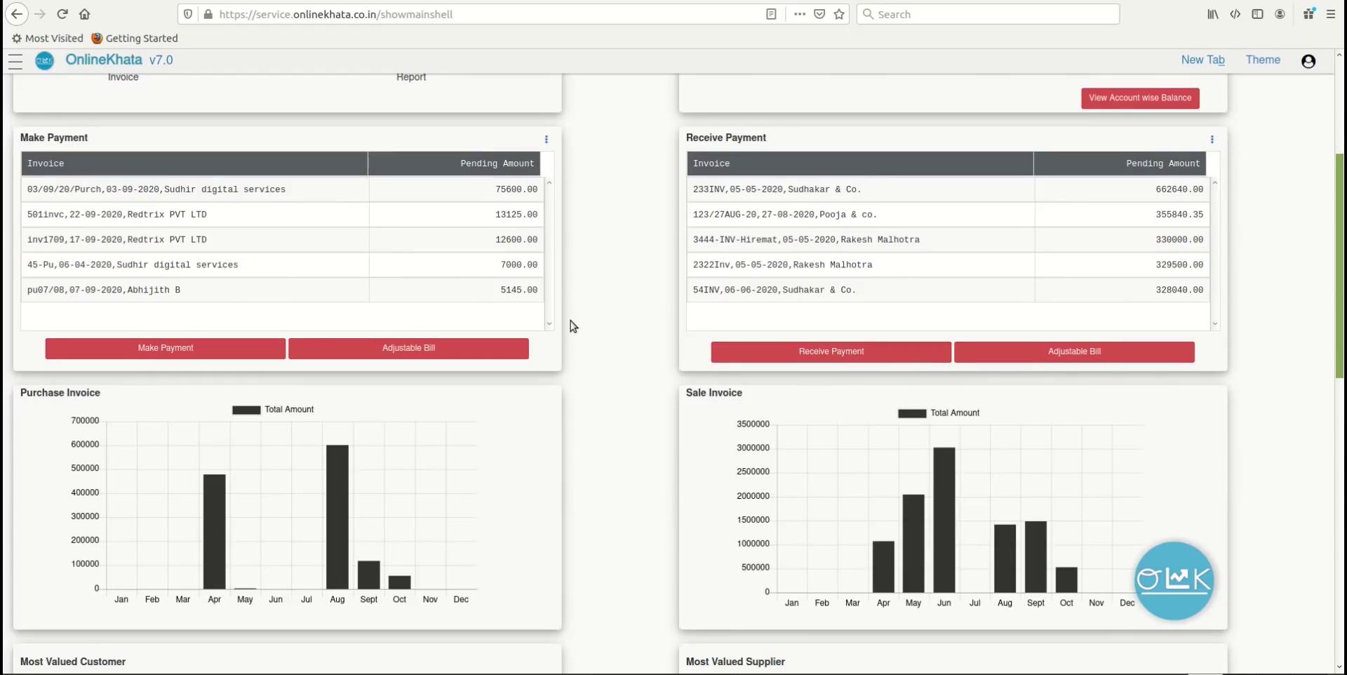
{"action": "scroll", "coordinate": [571, 324], "scroll_direction": "down", "scroll_amount": 5}
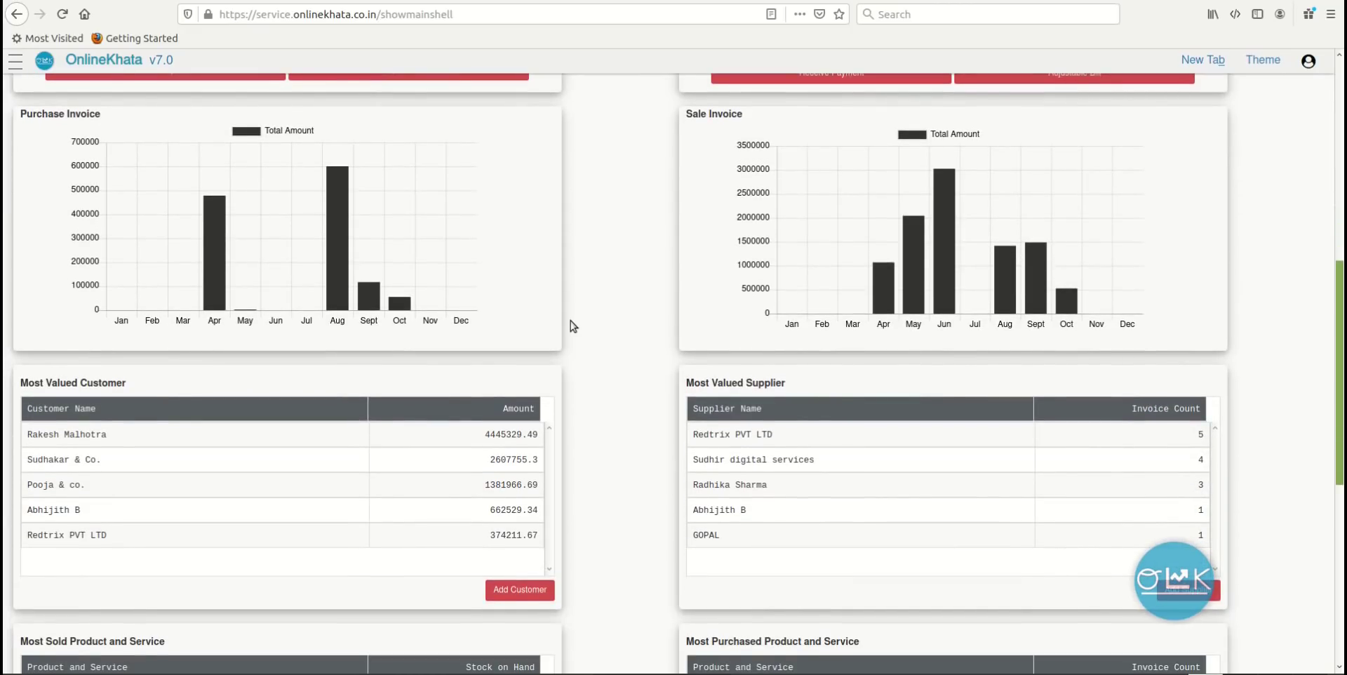
{"action": "scroll", "coordinate": [570, 322], "scroll_direction": "down", "scroll_amount": 8}
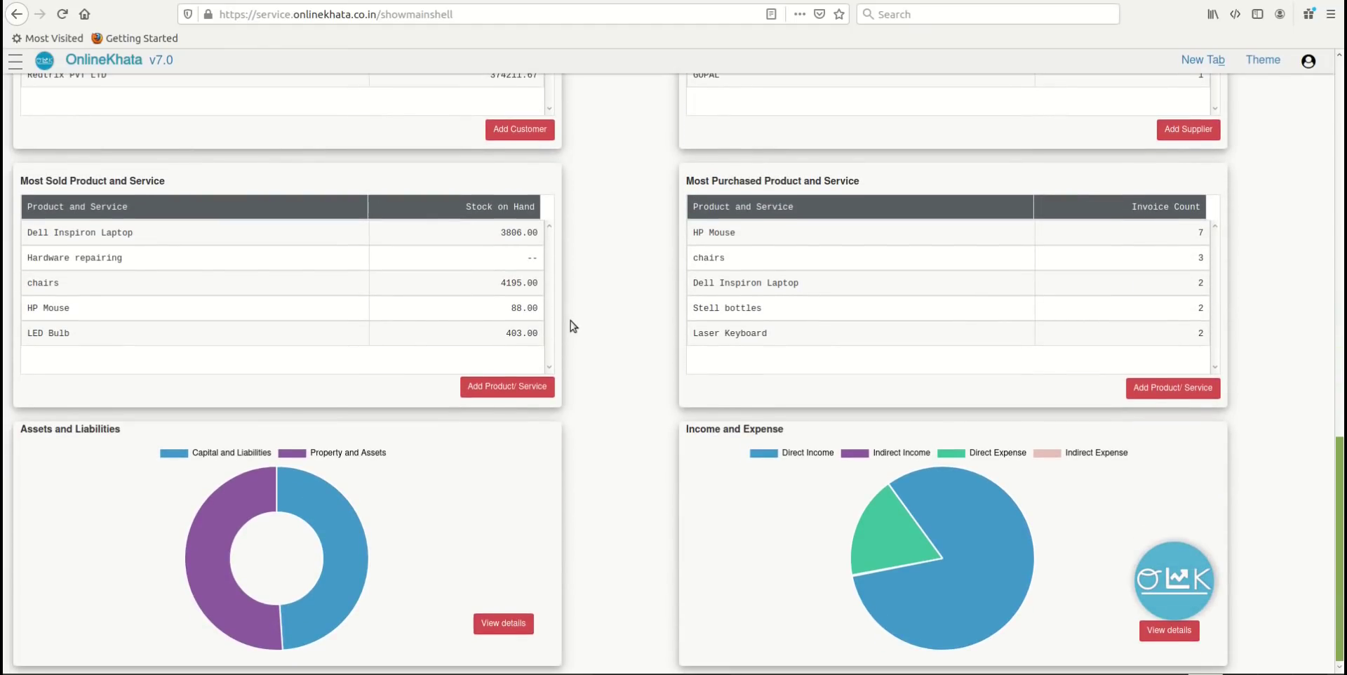
{"action": "scroll", "coordinate": [571, 322], "scroll_direction": "up", "scroll_amount": 4}
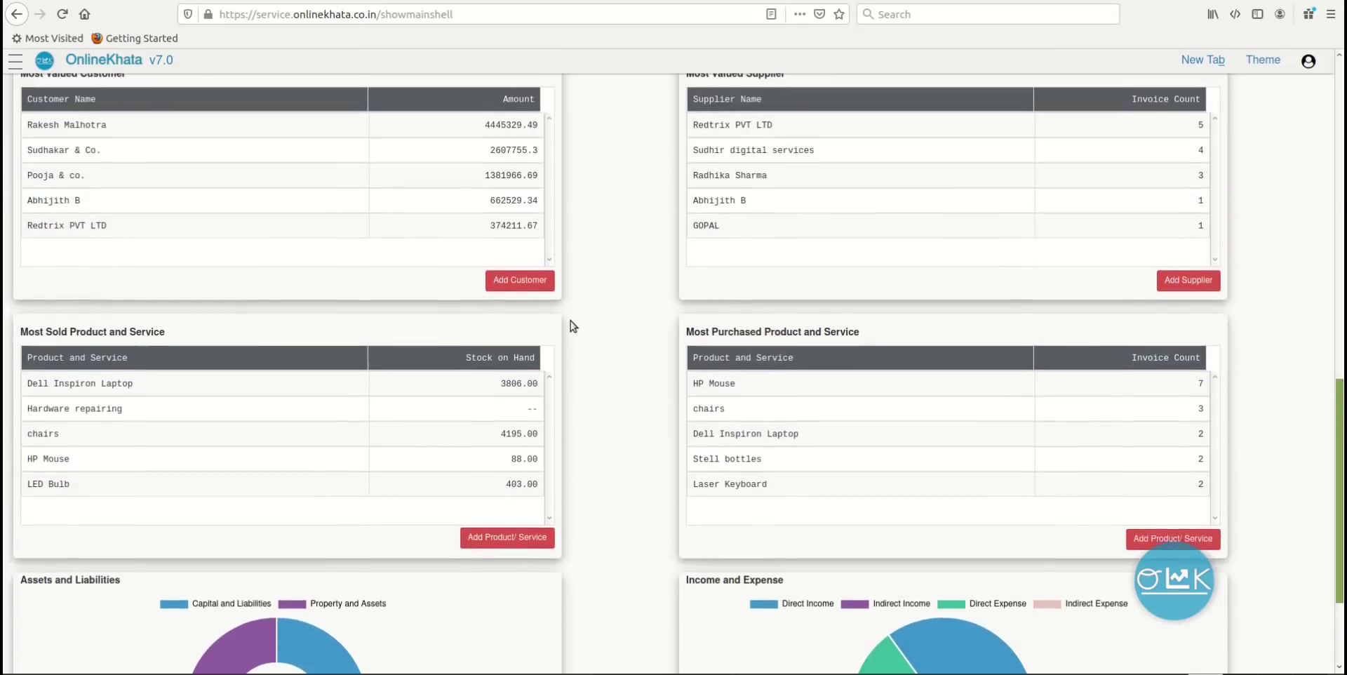
{"action": "scroll", "coordinate": [571, 321], "scroll_direction": "up", "scroll_amount": 4}
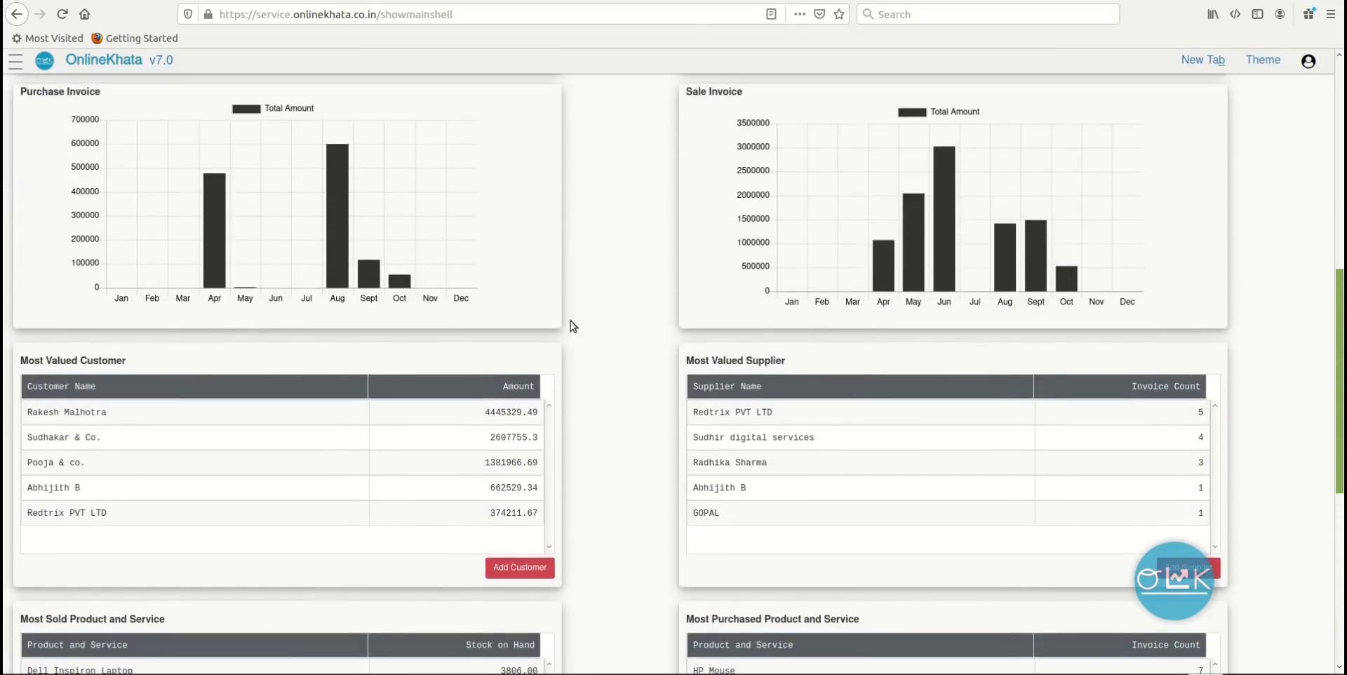
{"action": "scroll", "coordinate": [571, 321], "scroll_direction": "up", "scroll_amount": 4}
{"action": "scroll", "coordinate": [570, 321], "scroll_direction": "up", "scroll_amount": 5}
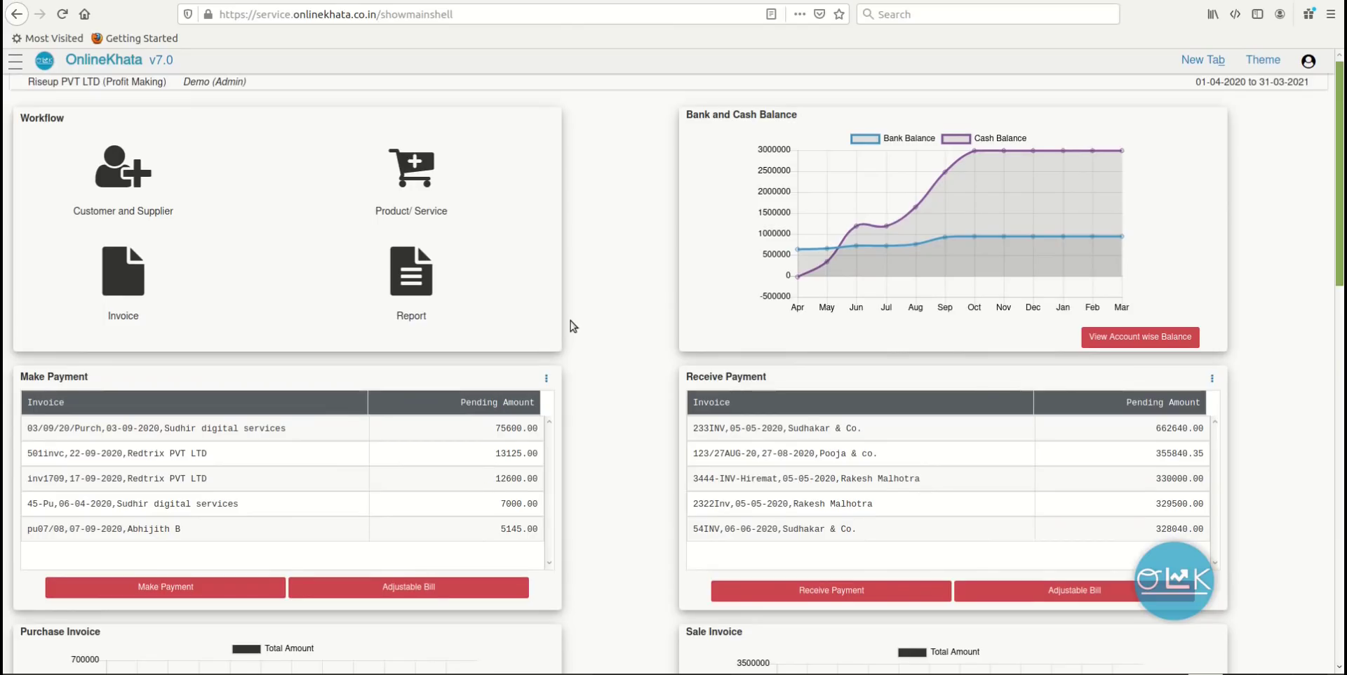
{"action": "scroll", "coordinate": [570, 322], "scroll_direction": "down", "scroll_amount": 1}
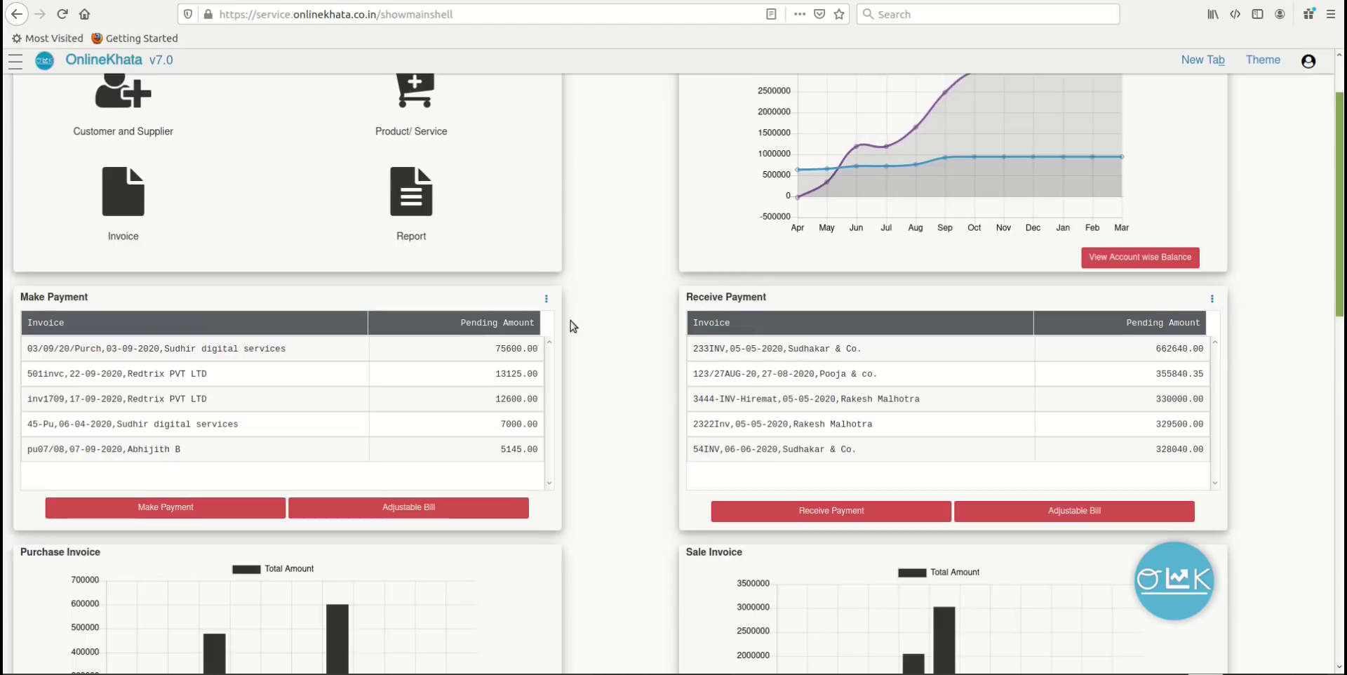
{"action": "scroll", "coordinate": [570, 321], "scroll_direction": "down", "scroll_amount": 3}
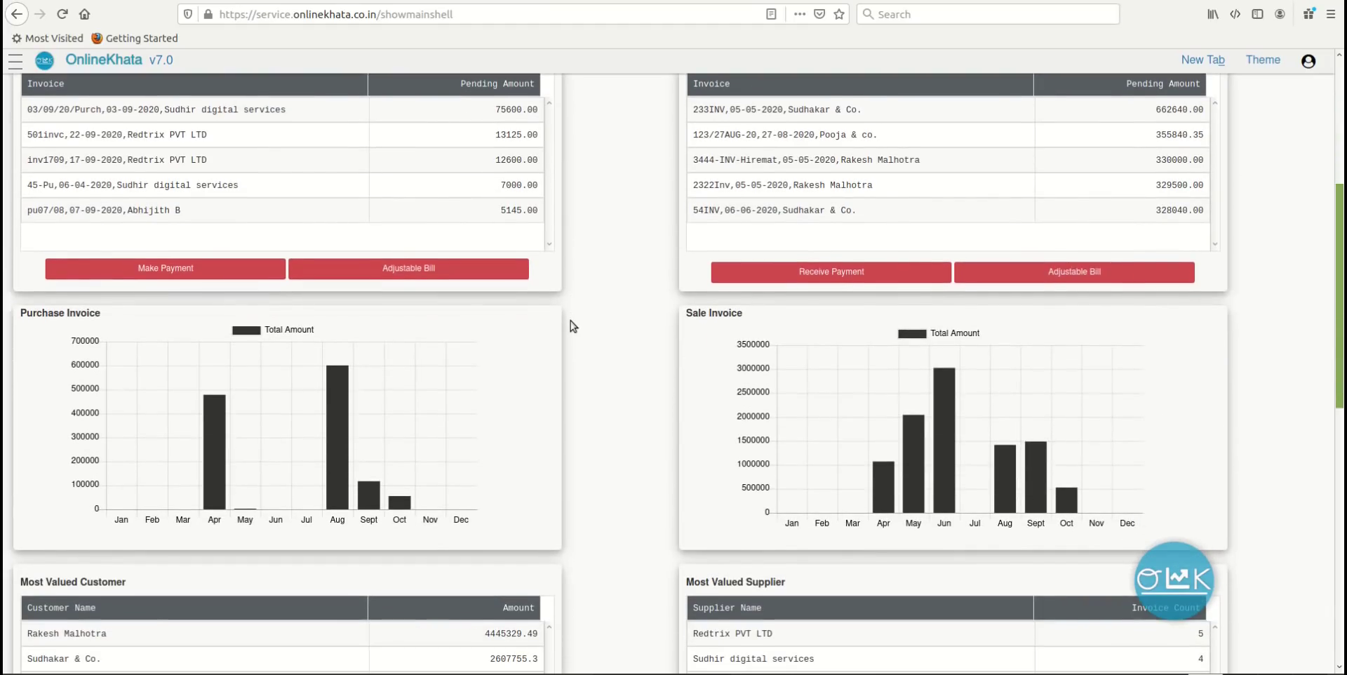
{"action": "scroll", "coordinate": [571, 323], "scroll_direction": "down", "scroll_amount": 3}
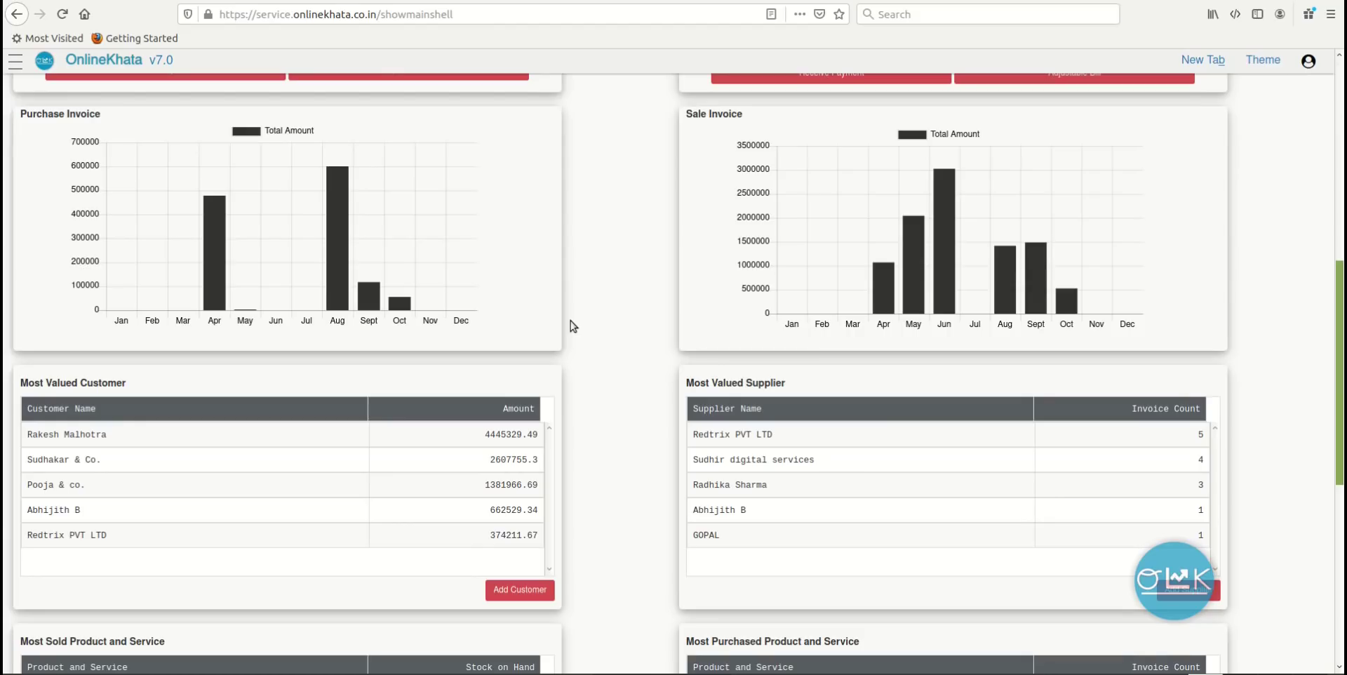
{"action": "scroll", "coordinate": [571, 323], "scroll_direction": "down", "scroll_amount": 3}
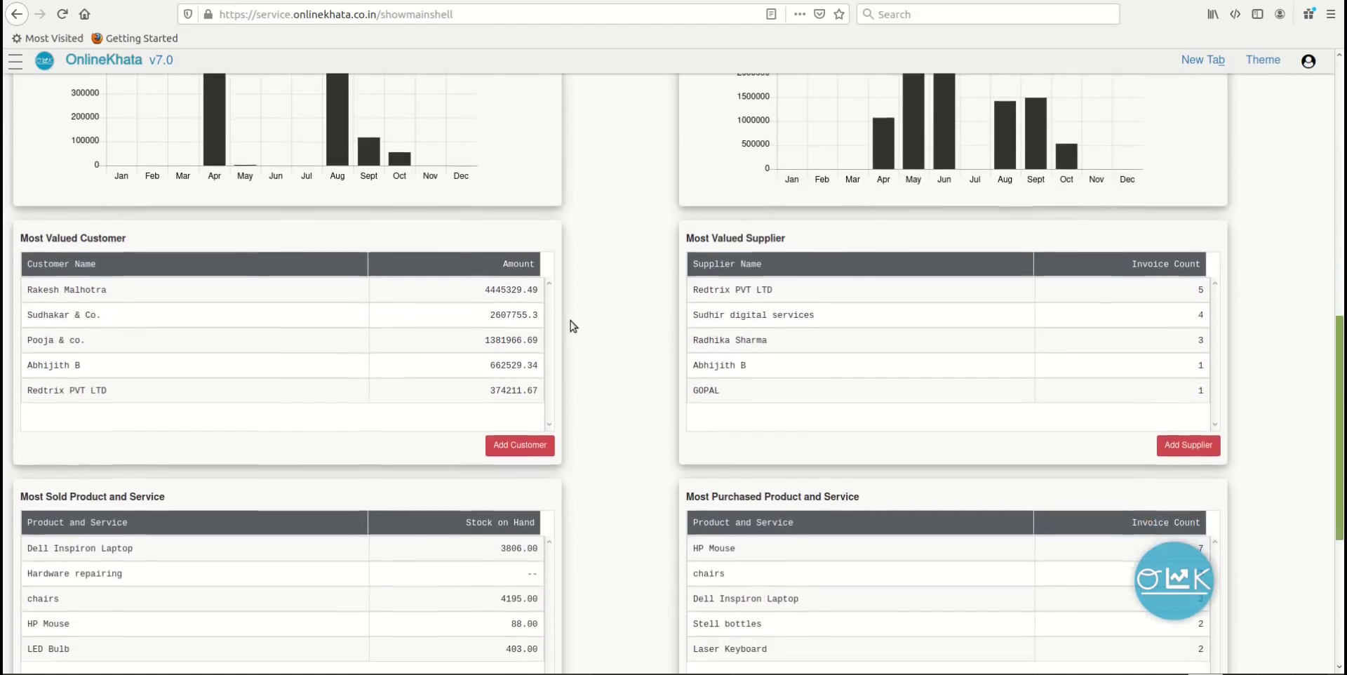
{"action": "scroll", "coordinate": [572, 325], "scroll_direction": "down", "scroll_amount": 1}
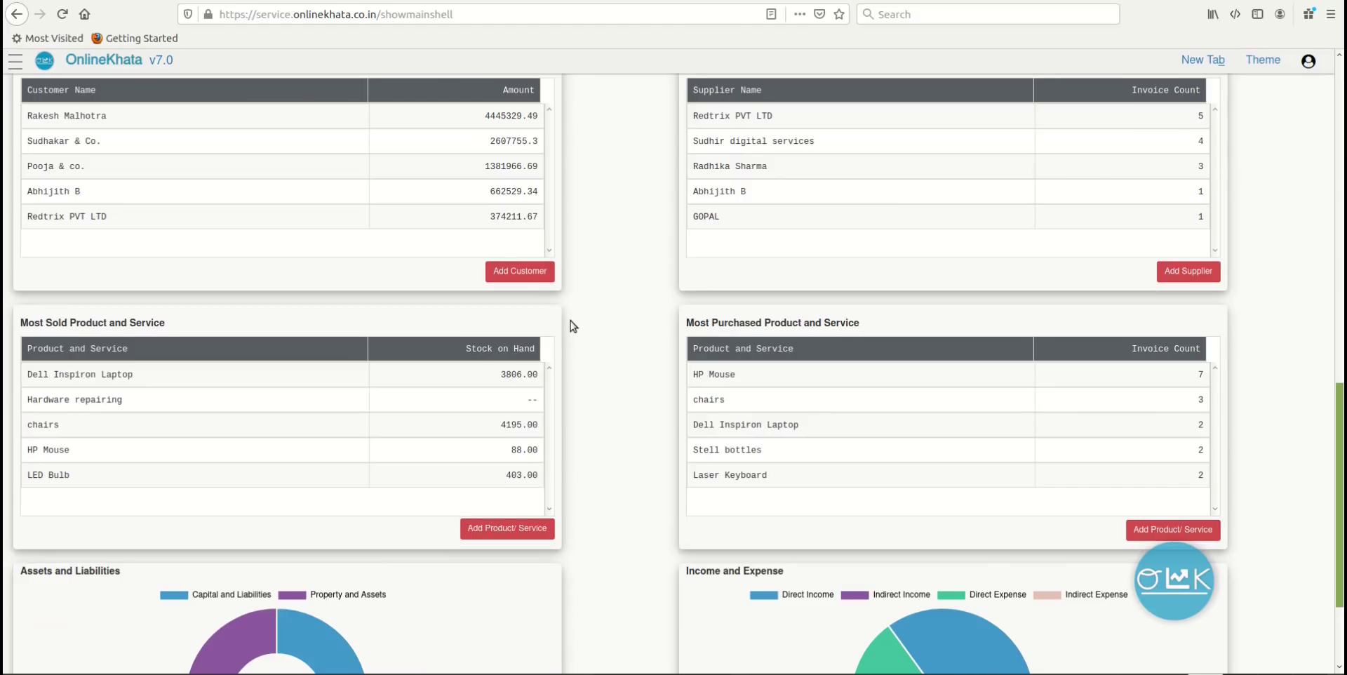
{"action": "scroll", "coordinate": [571, 322], "scroll_direction": "down", "scroll_amount": 2}
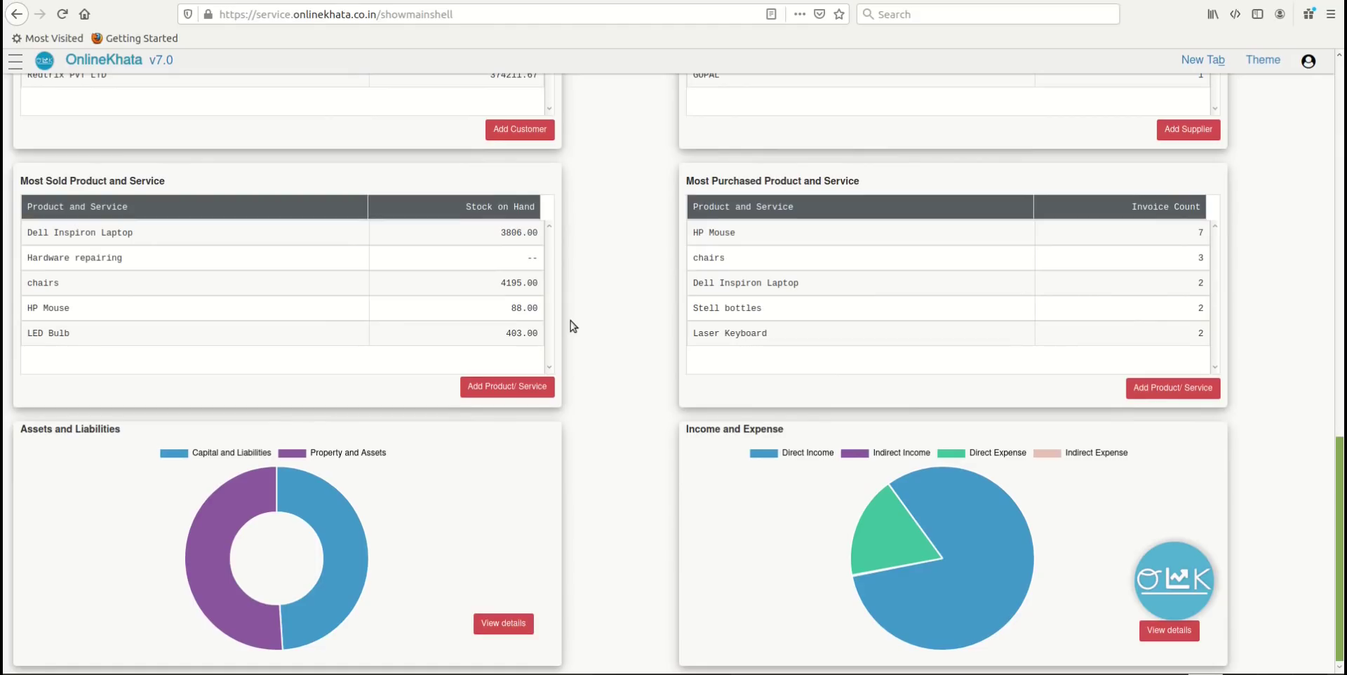
{"action": "scroll", "coordinate": [570, 321], "scroll_direction": "up", "scroll_amount": 7}
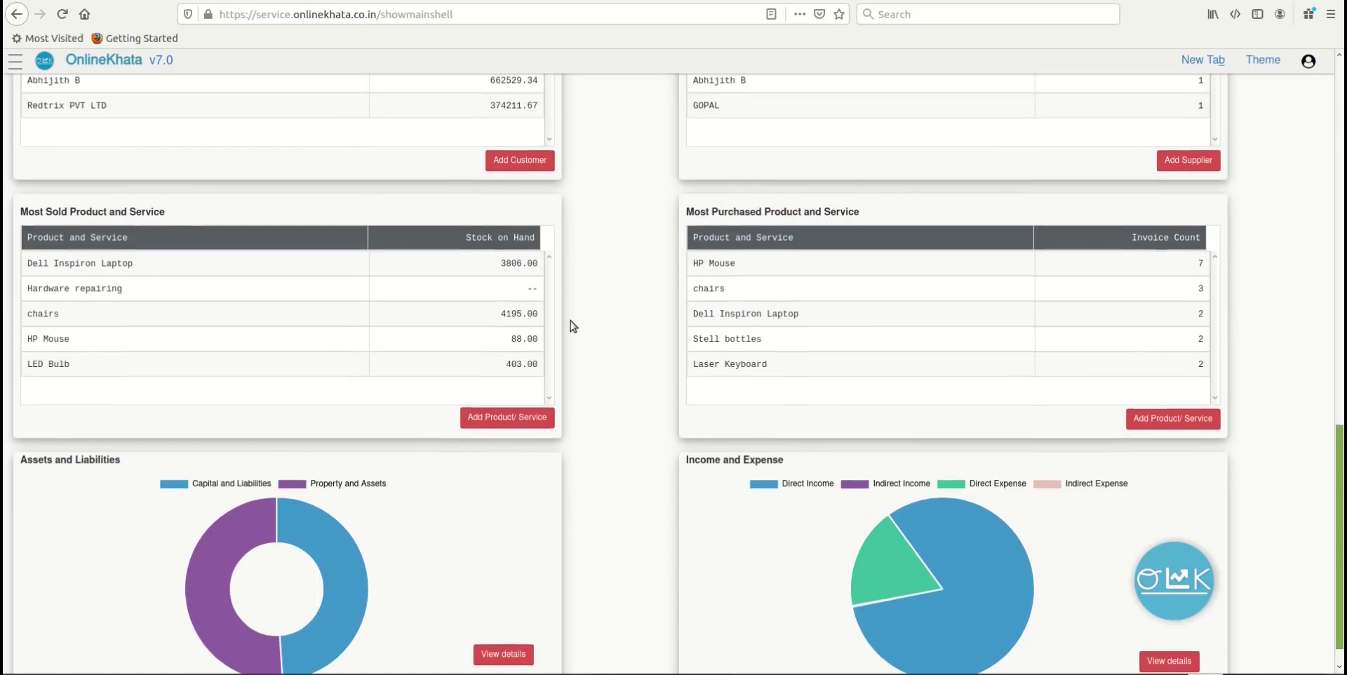
{"action": "scroll", "coordinate": [571, 321], "scroll_direction": "up", "scroll_amount": 5}
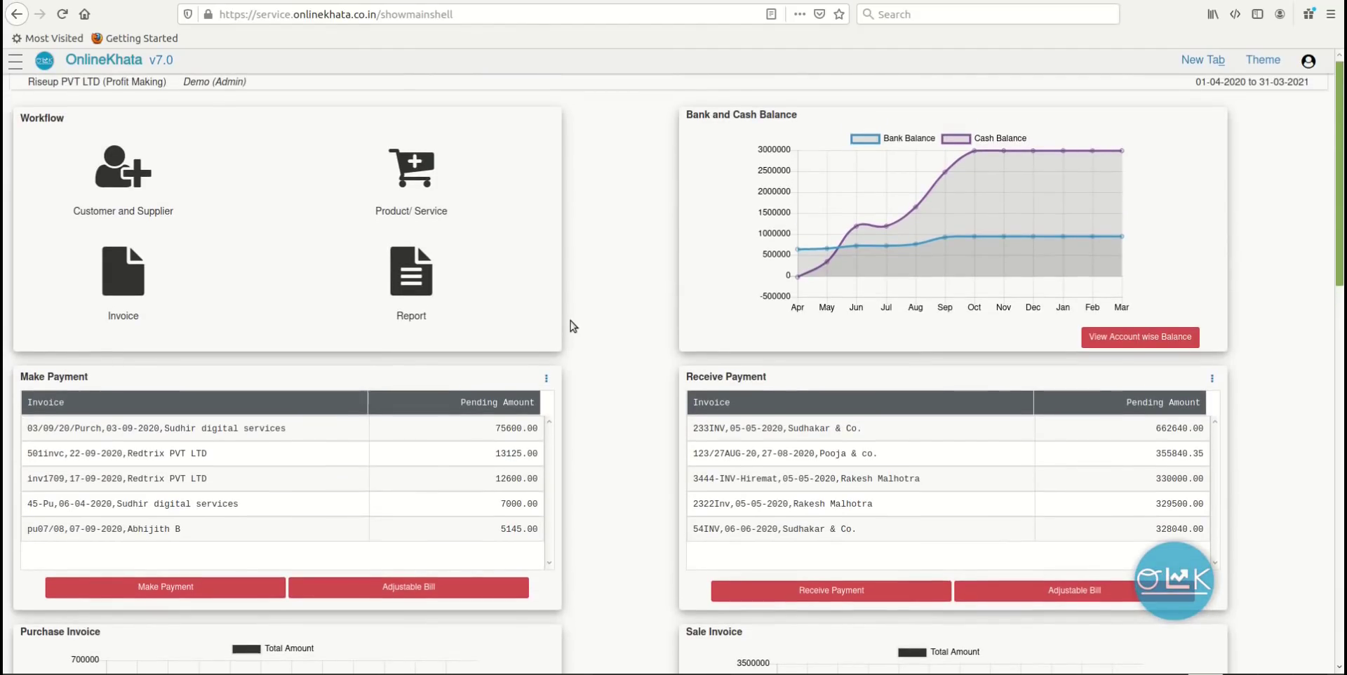
{"action": "scroll", "coordinate": [571, 322], "scroll_direction": "down", "scroll_amount": 2}
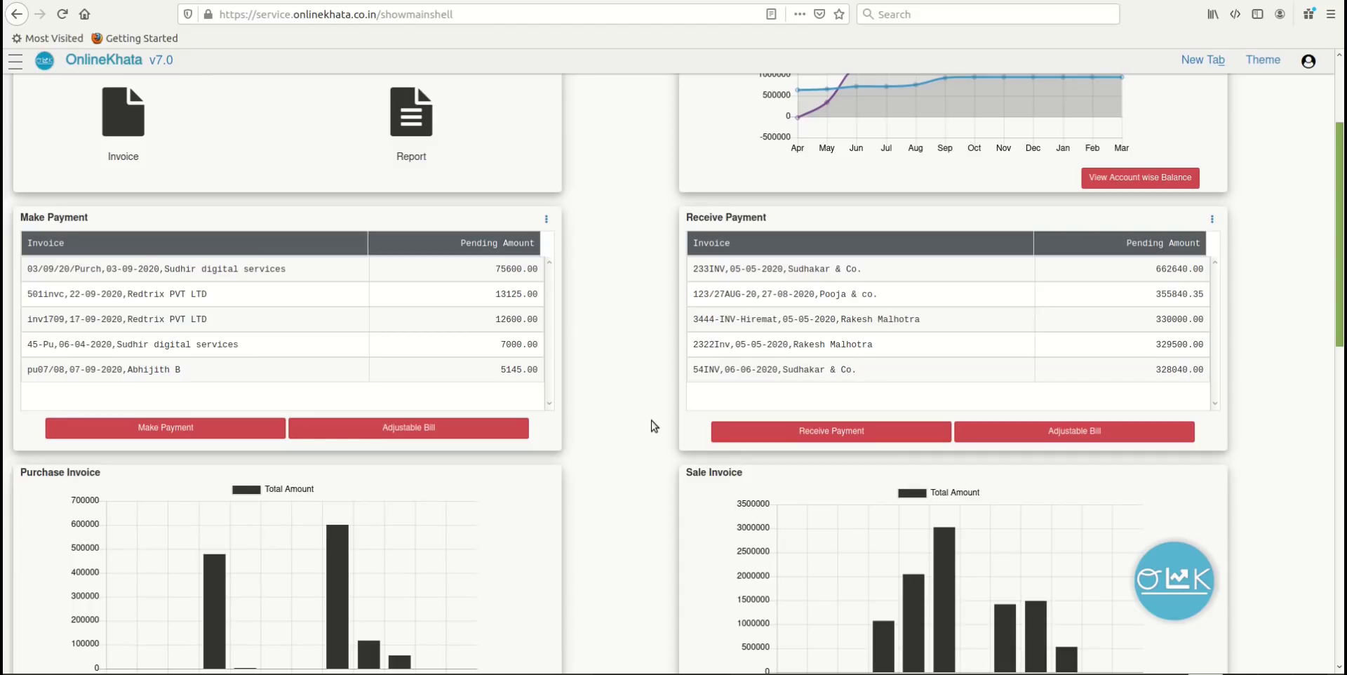
{"action": "scroll", "coordinate": [654, 425], "scroll_direction": "down", "scroll_amount": 2}
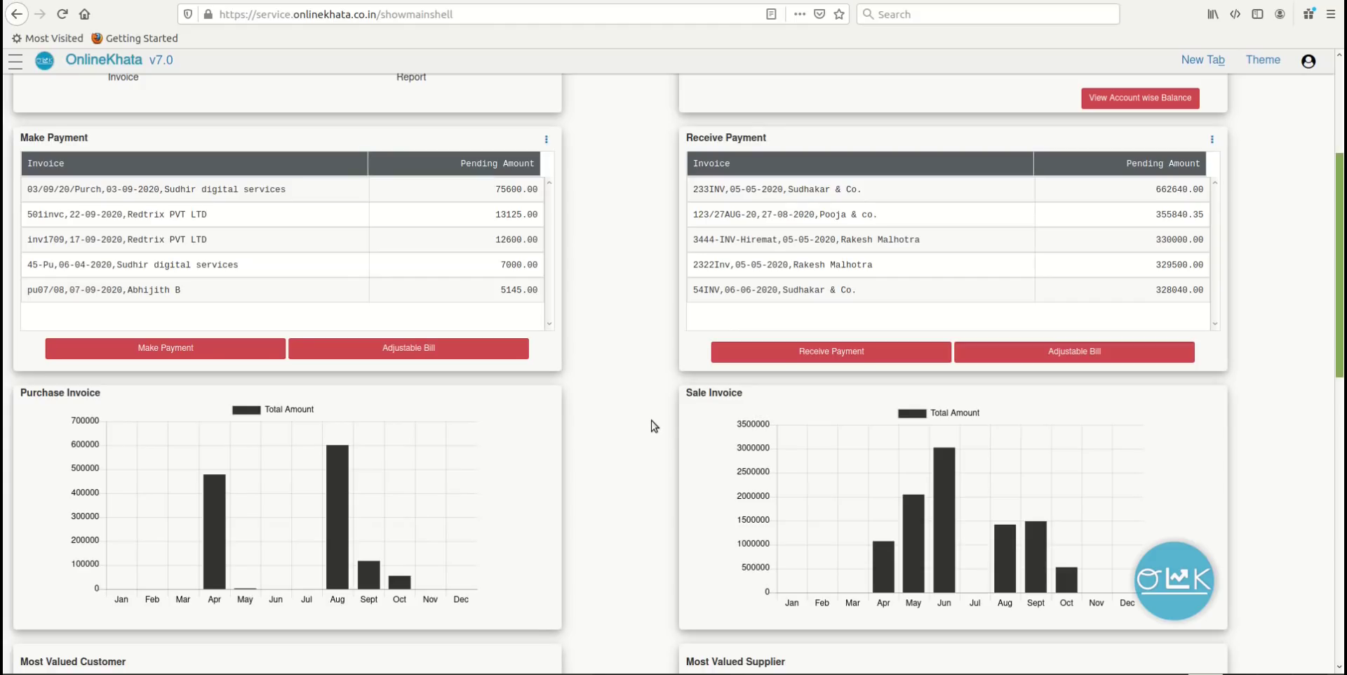
{"action": "scroll", "coordinate": [654, 425], "scroll_direction": "down", "scroll_amount": 1}
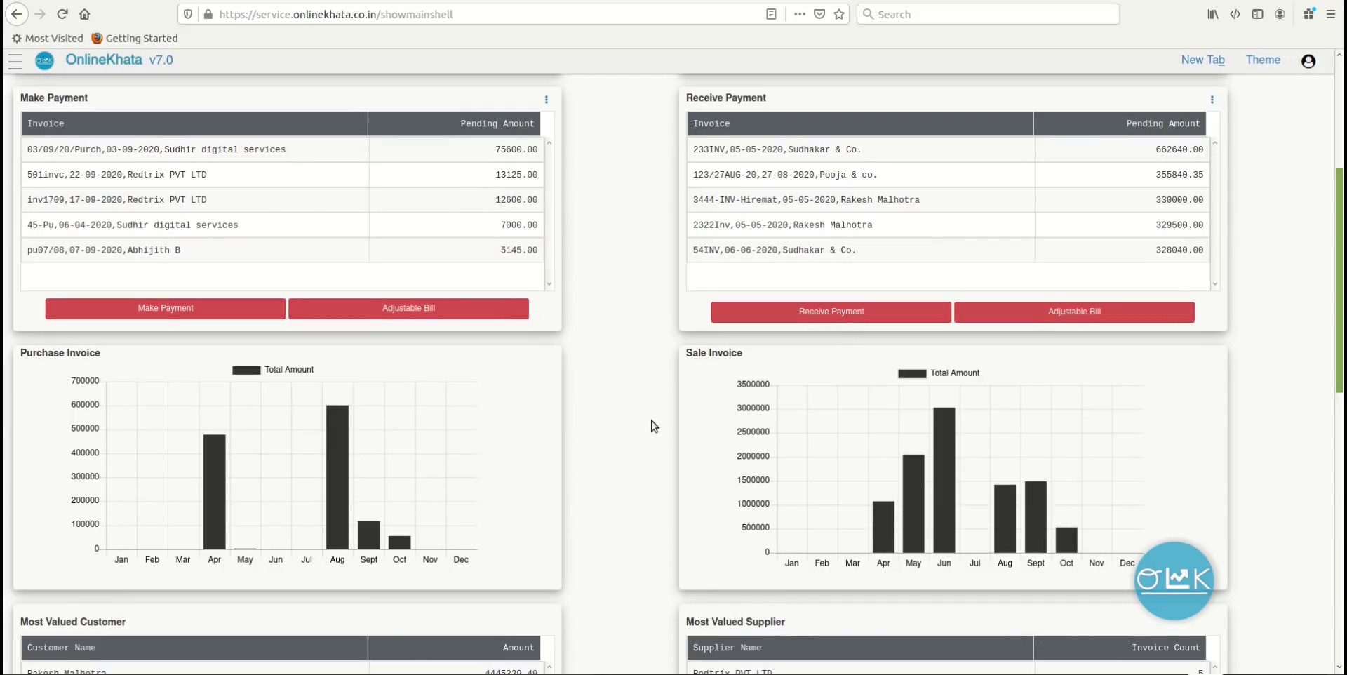
{"action": "scroll", "coordinate": [653, 425], "scroll_direction": "down", "scroll_amount": 4}
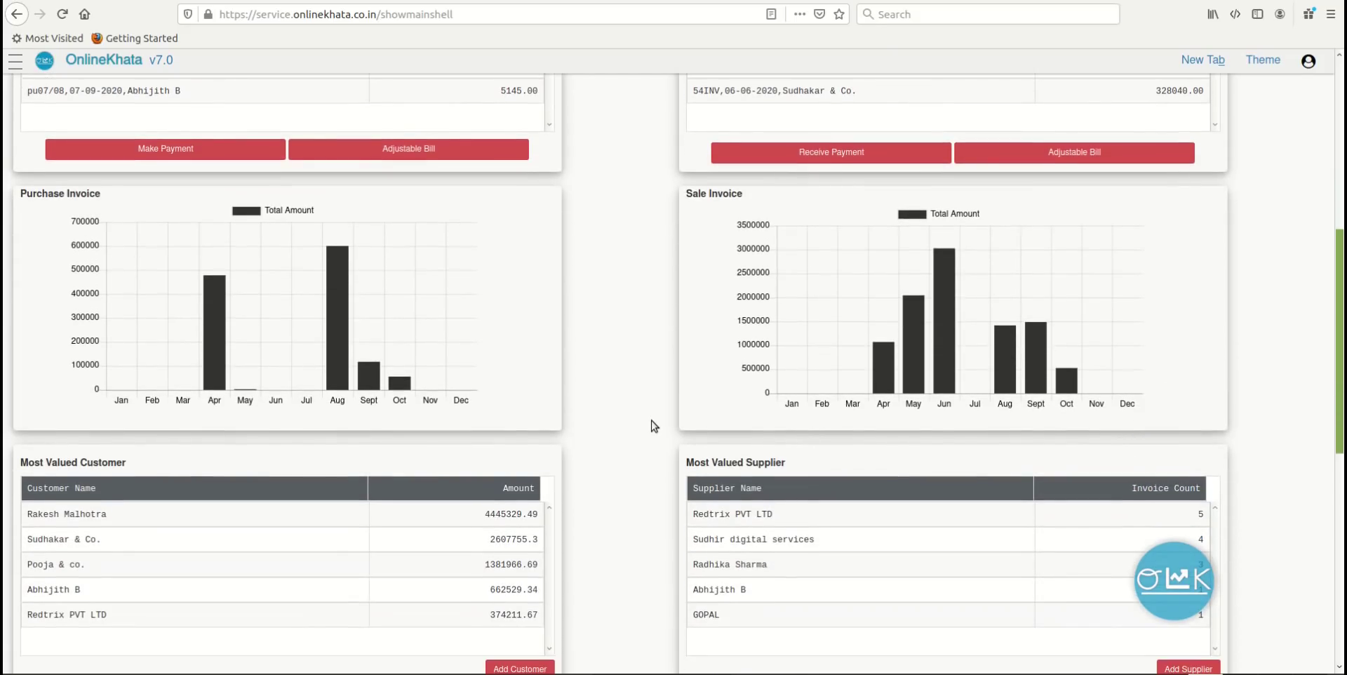
{"action": "scroll", "coordinate": [653, 425], "scroll_direction": "down", "scroll_amount": 6}
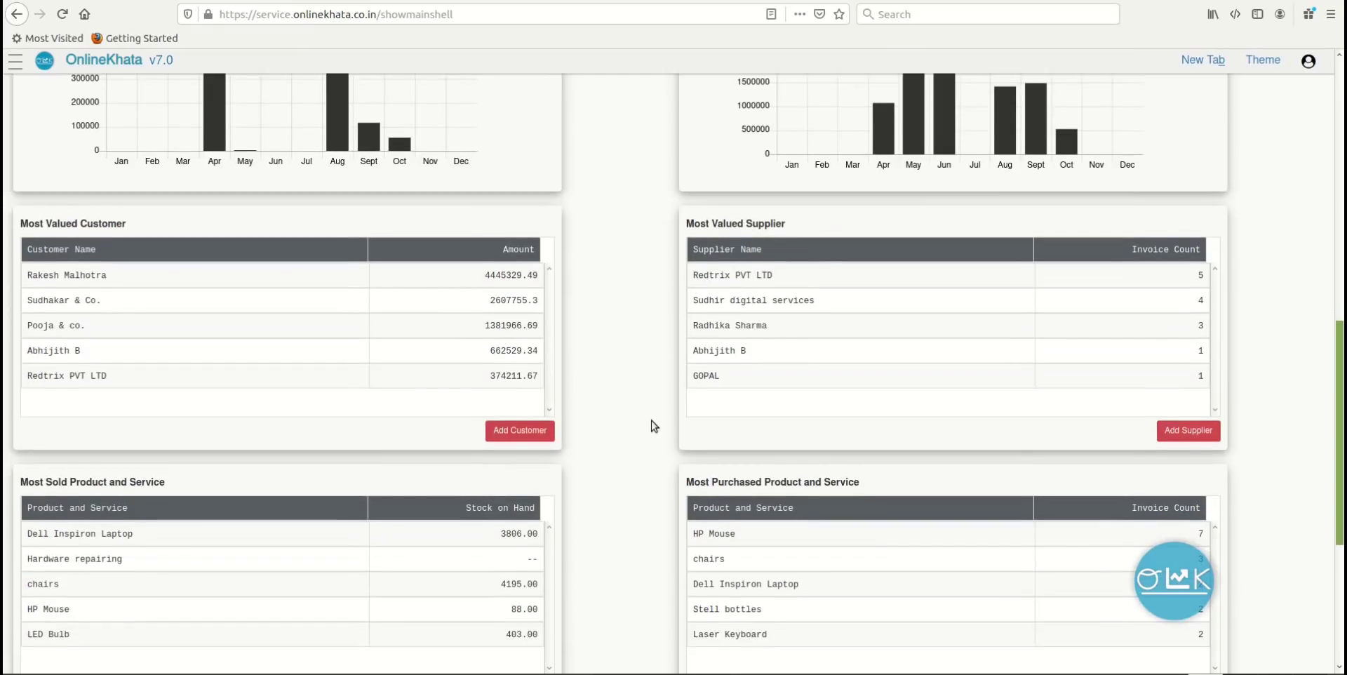
{"action": "scroll", "coordinate": [653, 425], "scroll_direction": "down", "scroll_amount": 7}
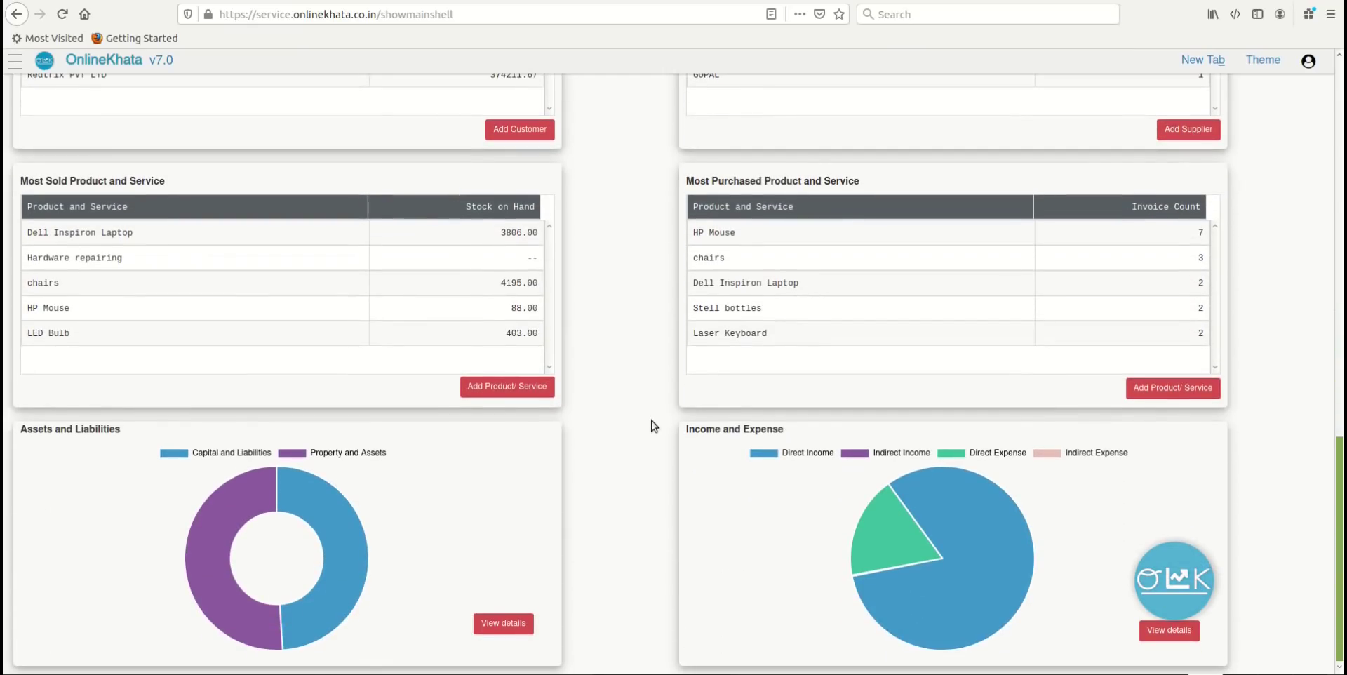
{"action": "mouse_move", "coordinate": [896, 596]}
{"action": "scroll", "coordinate": [648, 532], "scroll_direction": "up", "scroll_amount": 2}
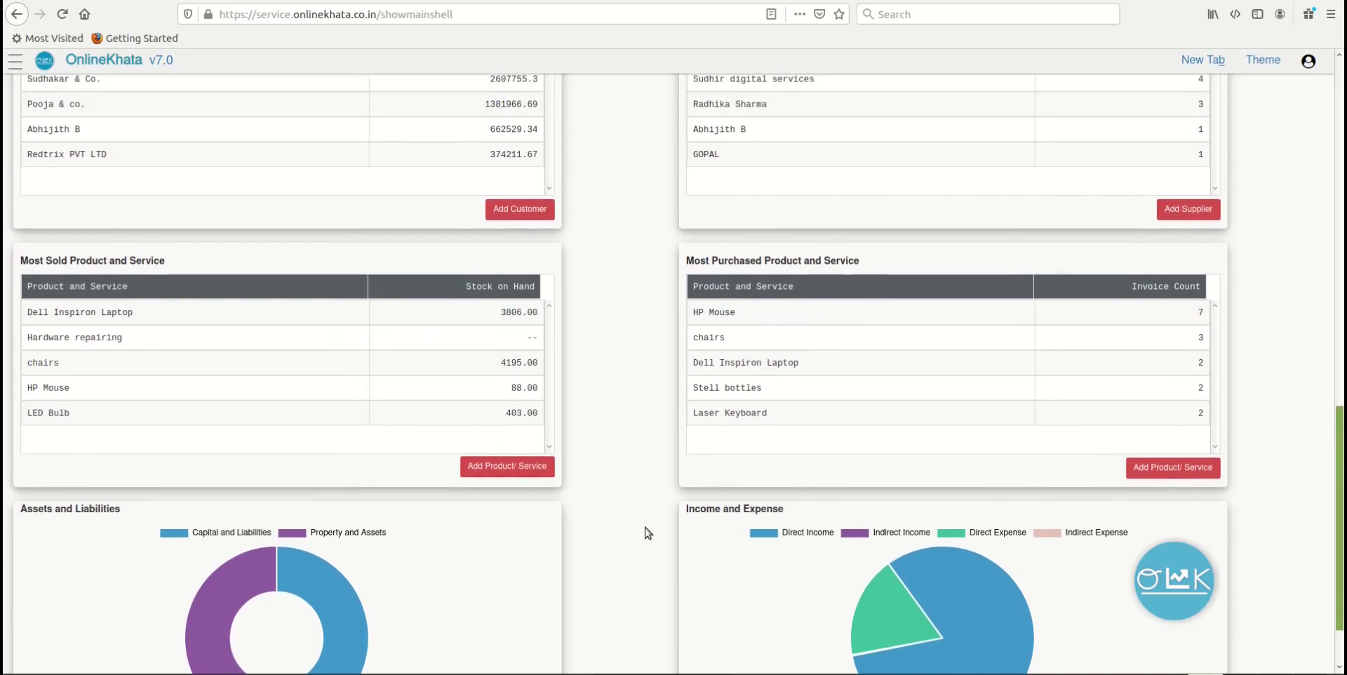
{"action": "scroll", "coordinate": [648, 533], "scroll_direction": "up", "scroll_amount": 1}
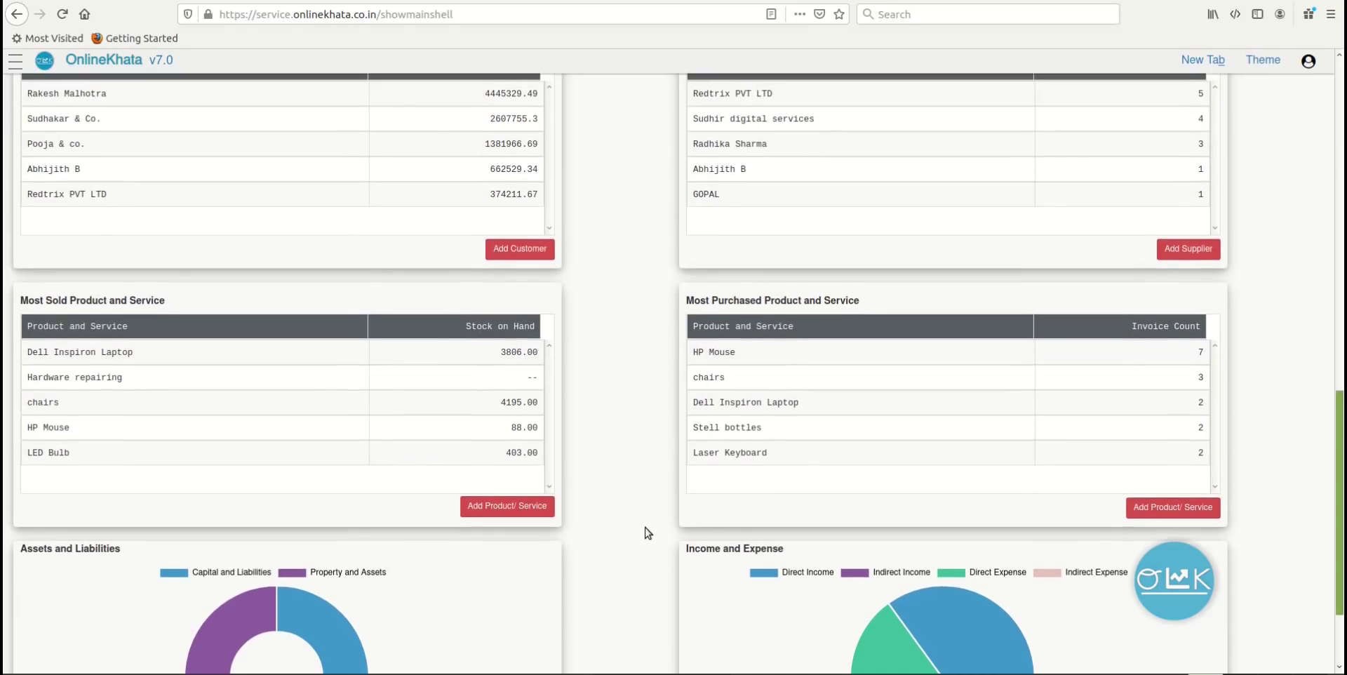
{"action": "scroll", "coordinate": [647, 533], "scroll_direction": "up", "scroll_amount": 3}
{"action": "scroll", "coordinate": [647, 533], "scroll_direction": "up", "scroll_amount": 5}
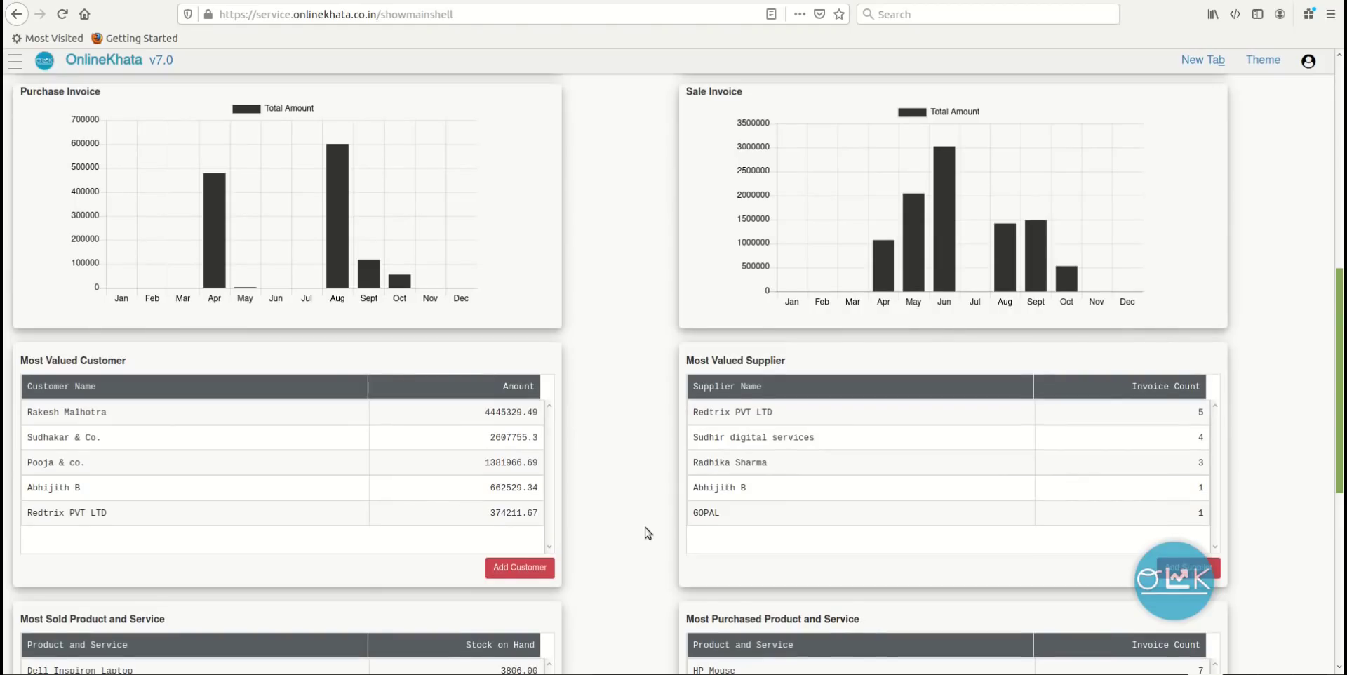
{"action": "scroll", "coordinate": [647, 533], "scroll_direction": "up", "scroll_amount": 3}
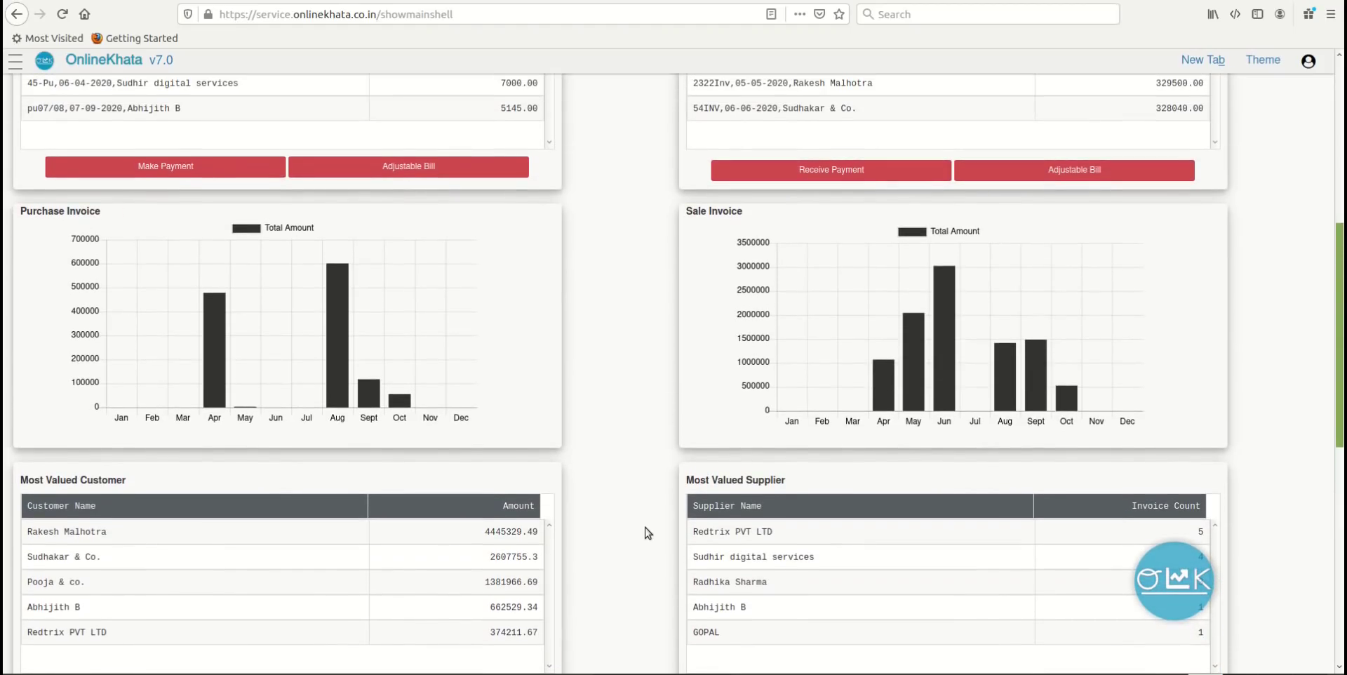
{"action": "scroll", "coordinate": [647, 532], "scroll_direction": "up", "scroll_amount": 2}
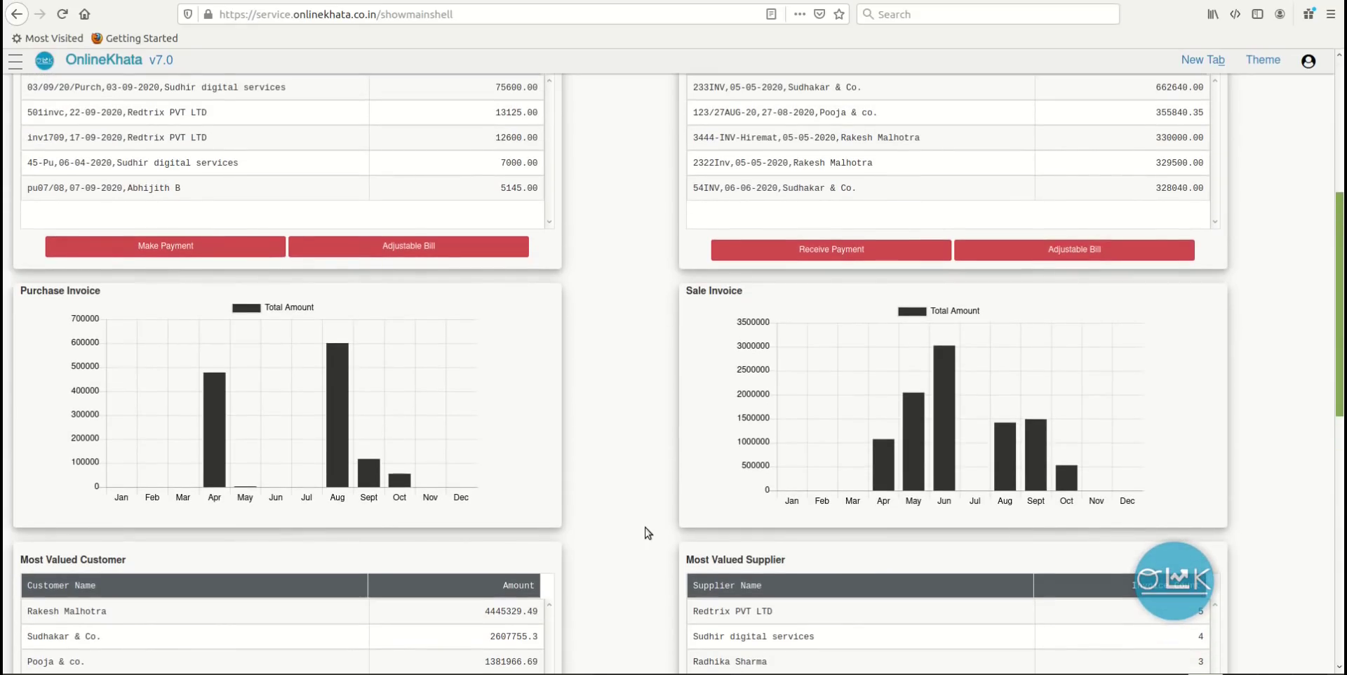
{"action": "scroll", "coordinate": [648, 533], "scroll_direction": "up", "scroll_amount": 2}
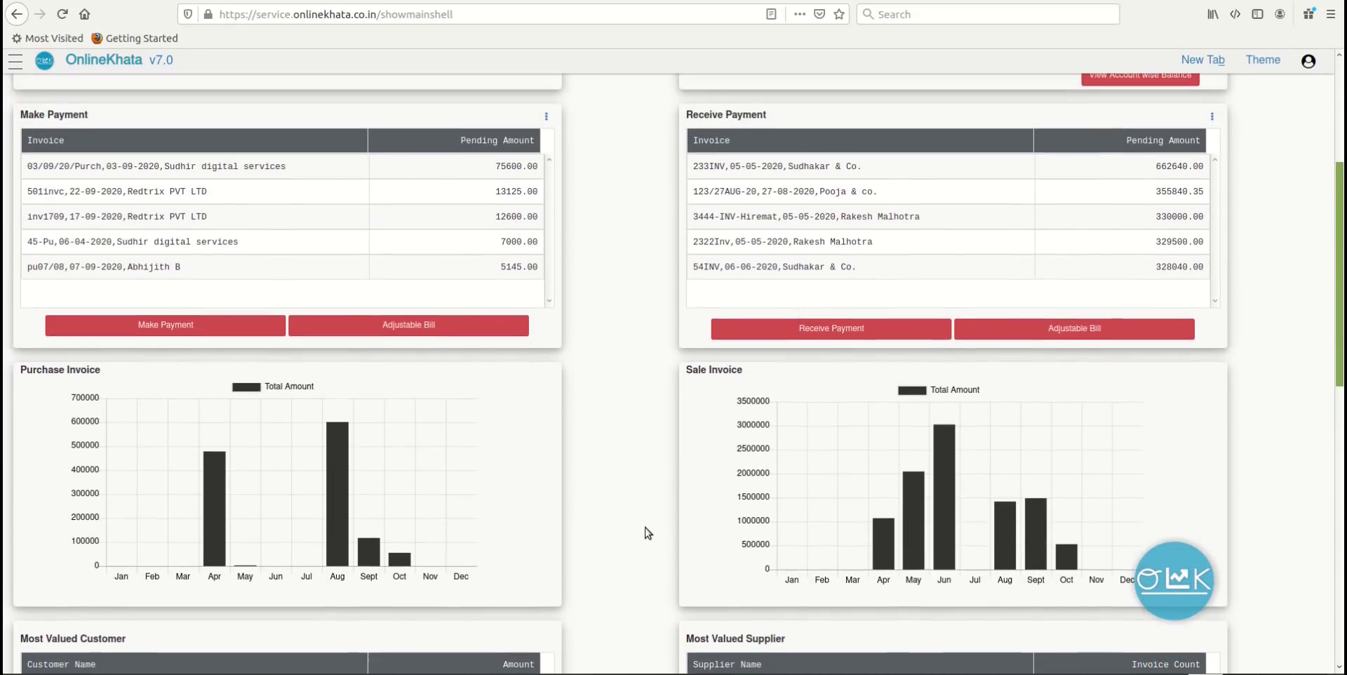
{"action": "scroll", "coordinate": [647, 532], "scroll_direction": "up", "scroll_amount": 3}
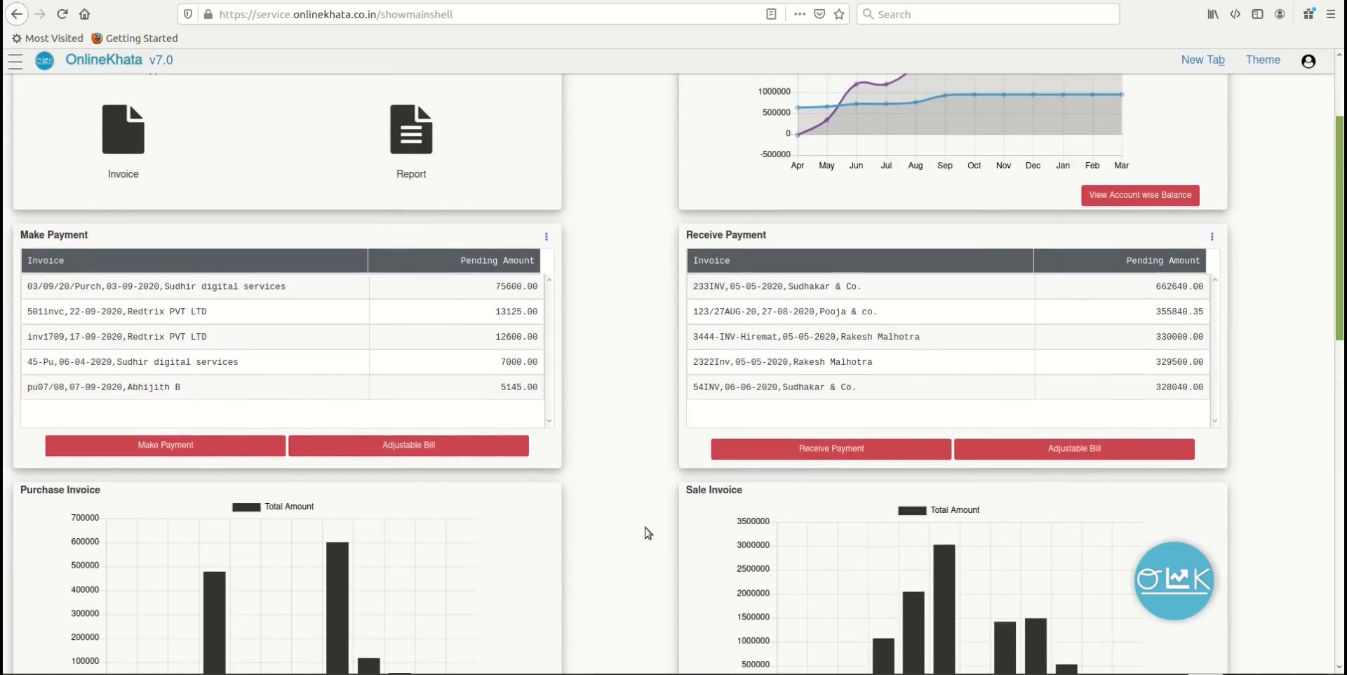
{"action": "scroll", "coordinate": [648, 532], "scroll_direction": "up", "scroll_amount": 3}
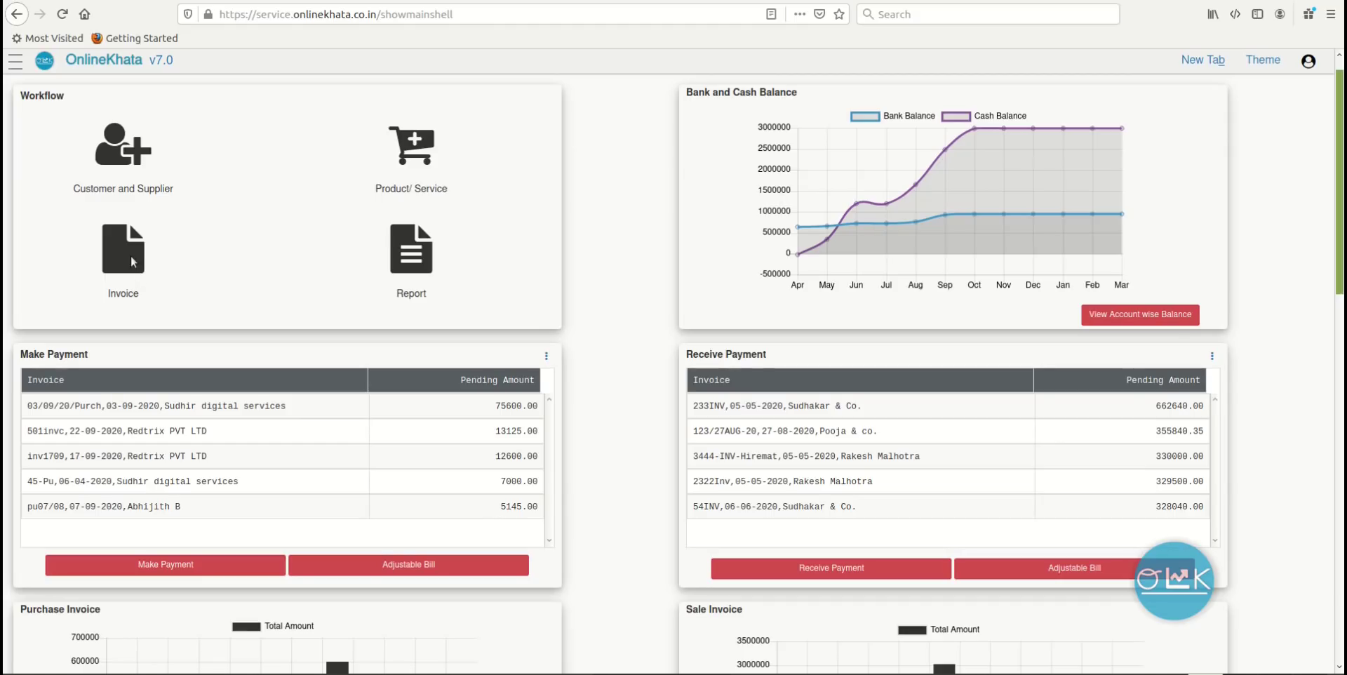
Step: Bring up the Create Sale Invoice form numbered 126/SL-21 and scroll to the receiver details
{"action": "left_click", "coordinate": [130, 255]}
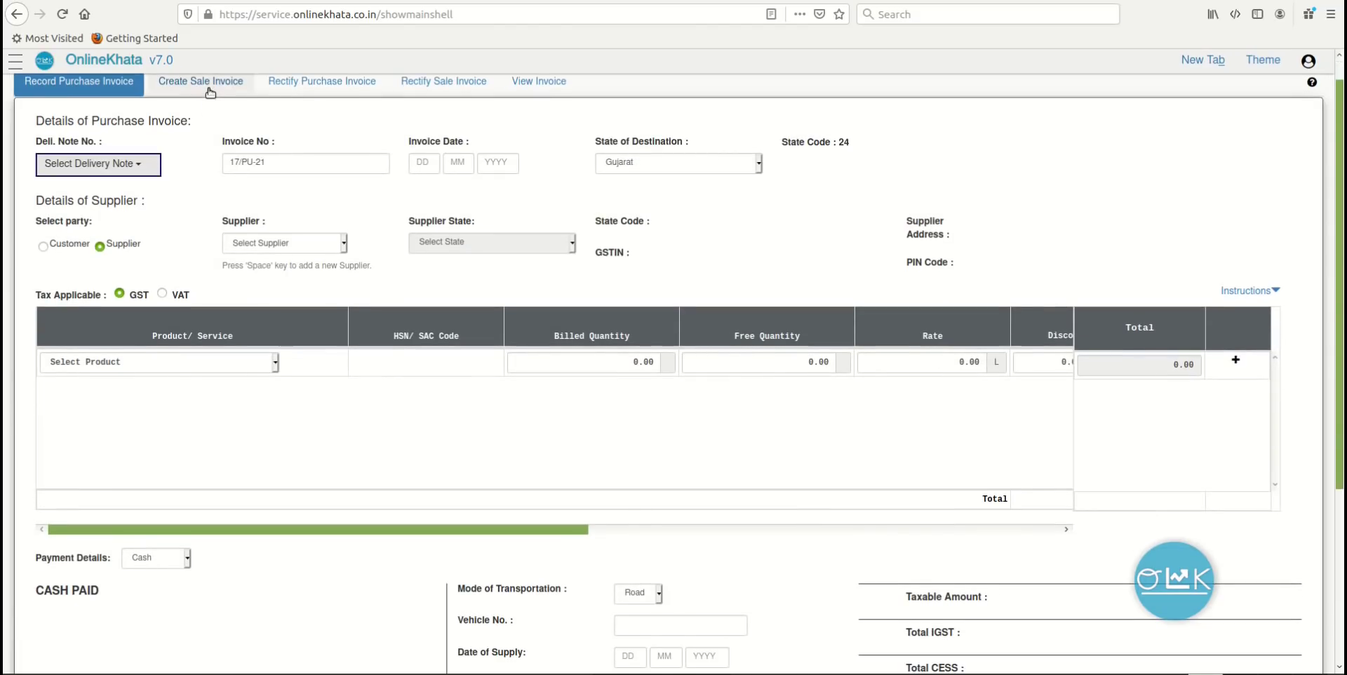
{"action": "left_click", "coordinate": [208, 90]}
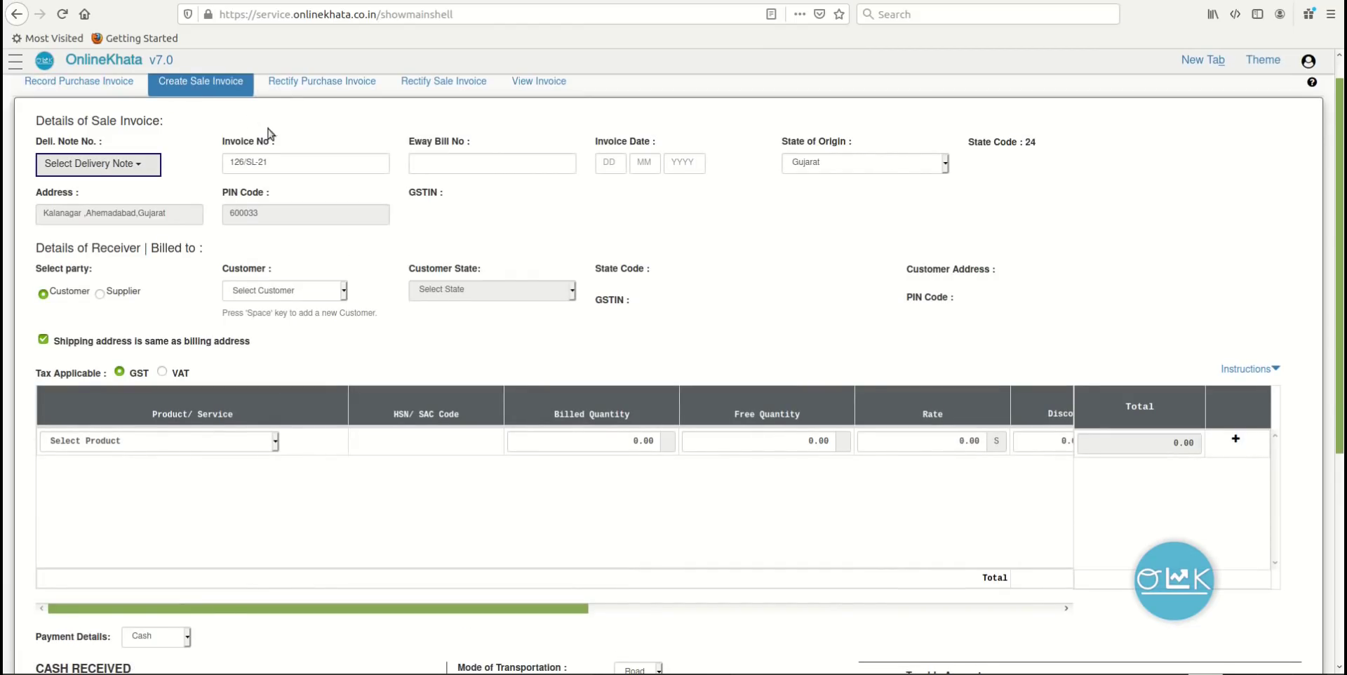
{"action": "left_click", "coordinate": [304, 164]}
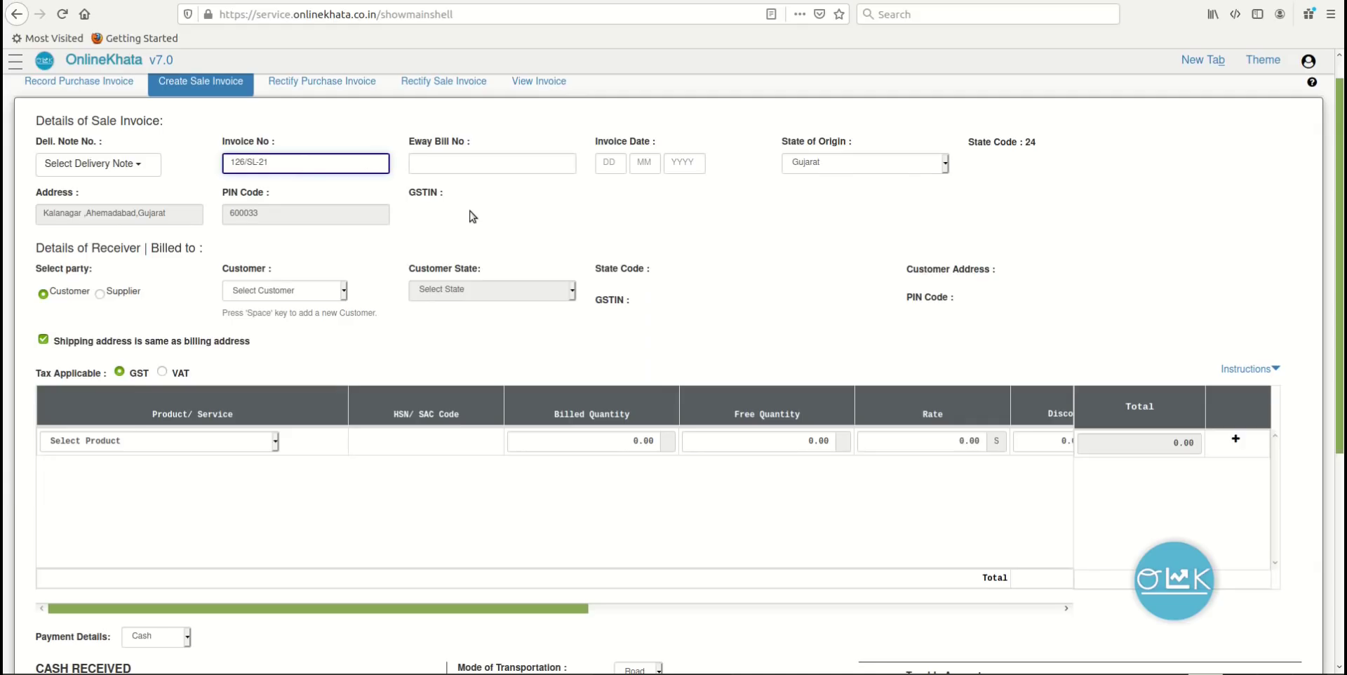
{"action": "scroll", "coordinate": [473, 216], "scroll_direction": "down", "scroll_amount": 3}
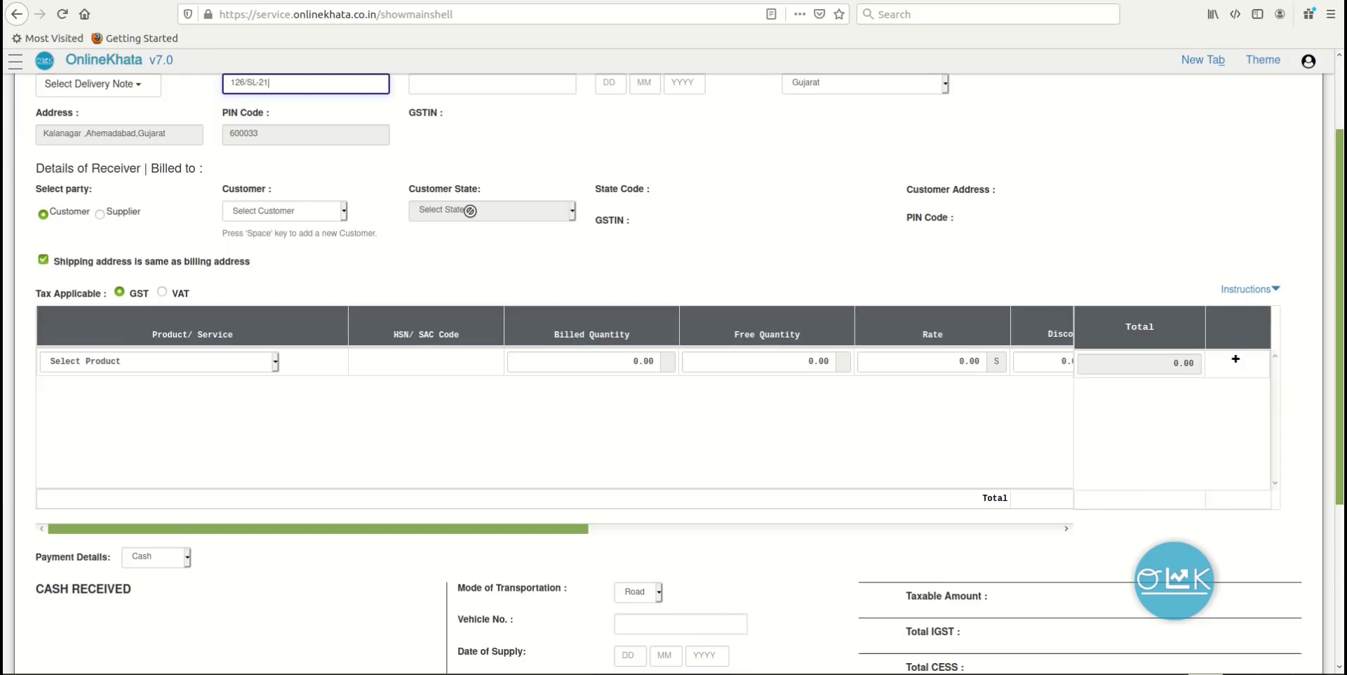
{"action": "scroll", "coordinate": [470, 211], "scroll_direction": "down", "scroll_amount": 1}
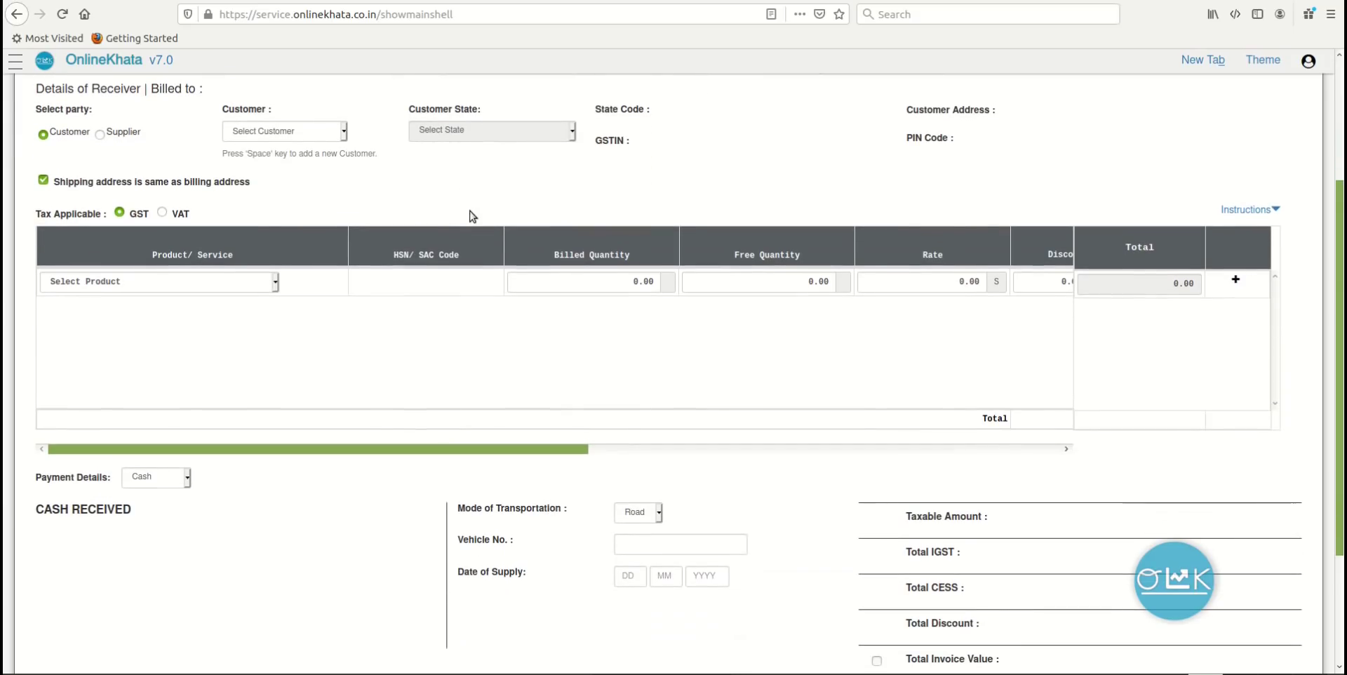
Step: Select a customer and set the first product line to Album Designing
{"action": "left_click", "coordinate": [344, 132]}
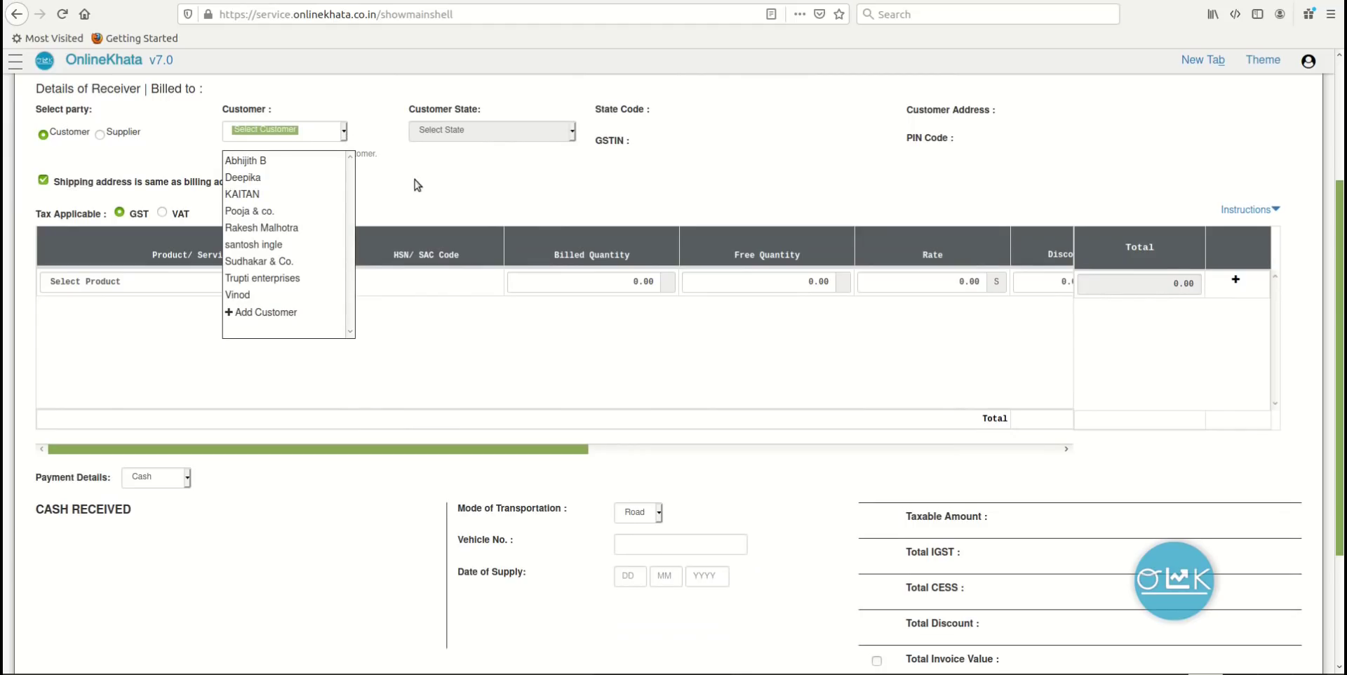
{"action": "key", "text": "Down"}
{"action": "key", "text": "Return"}
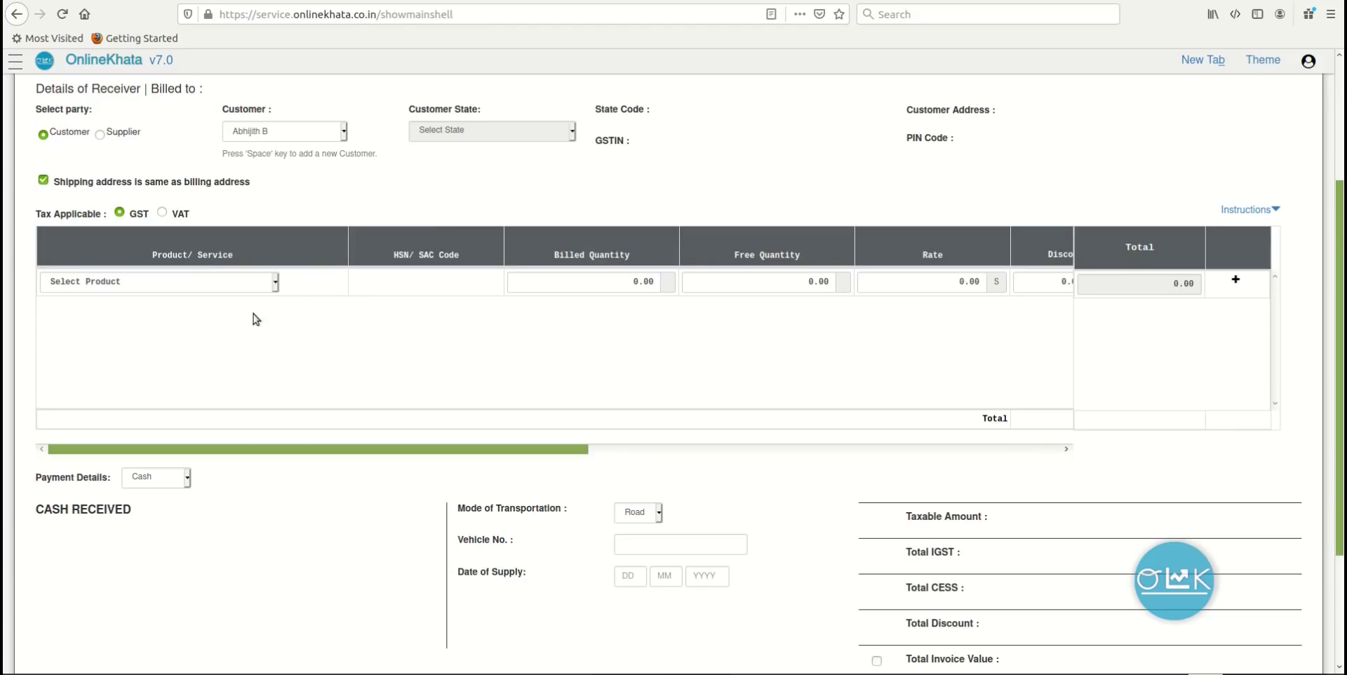
{"action": "left_click", "coordinate": [263, 289]}
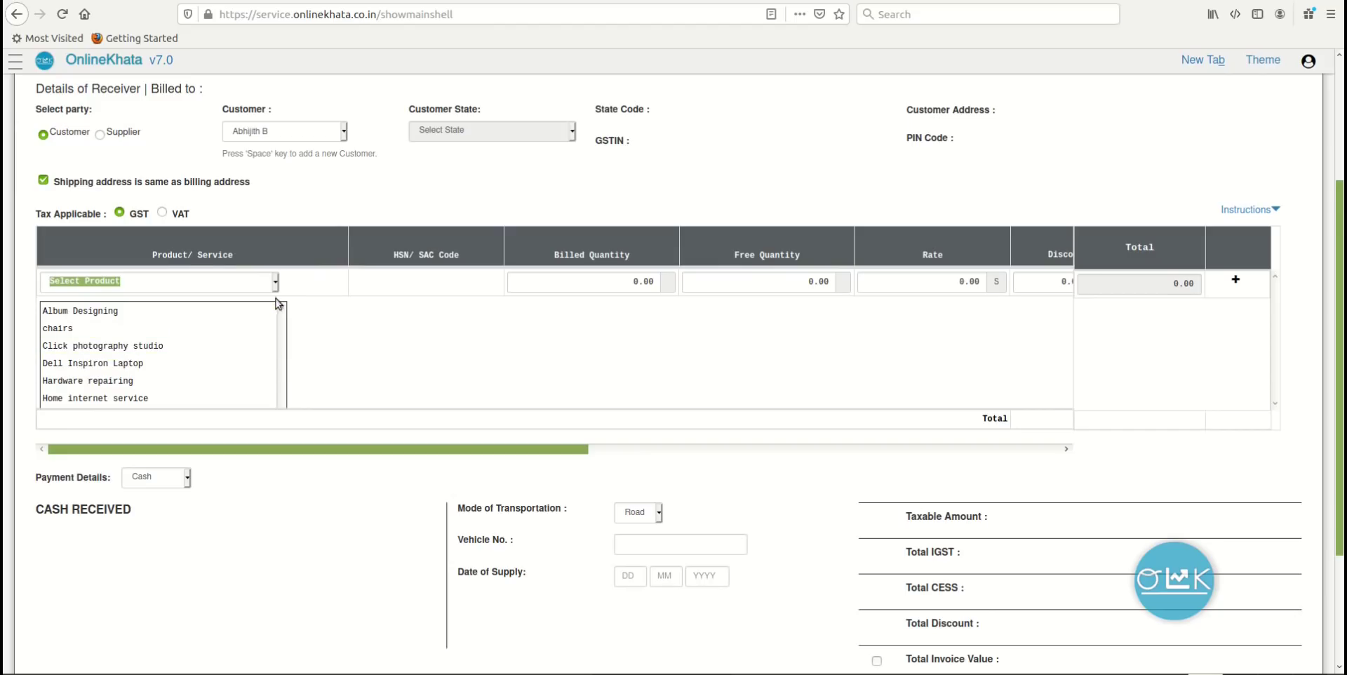
{"action": "key", "text": "Down"}
{"action": "key", "text": "Return"}
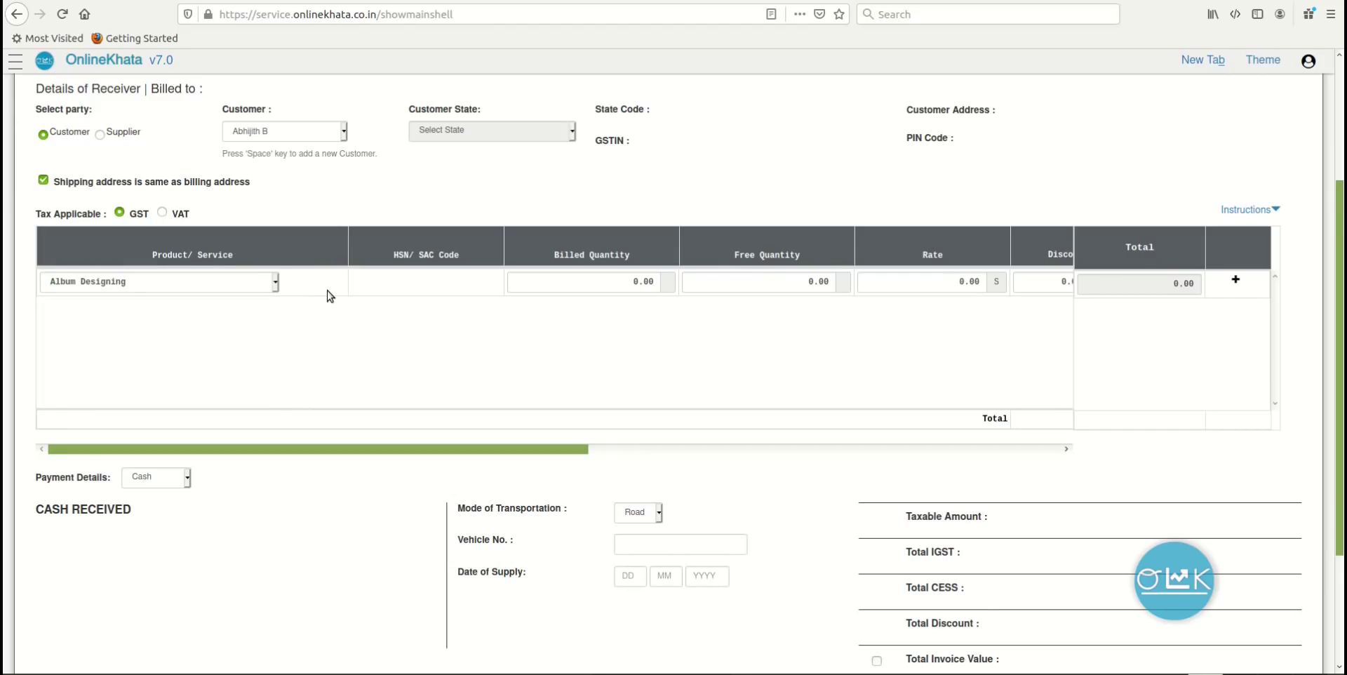
Step: Open the Add Product form and close it without saving
{"action": "scroll", "coordinate": [330, 295], "scroll_direction": "down", "scroll_amount": 3}
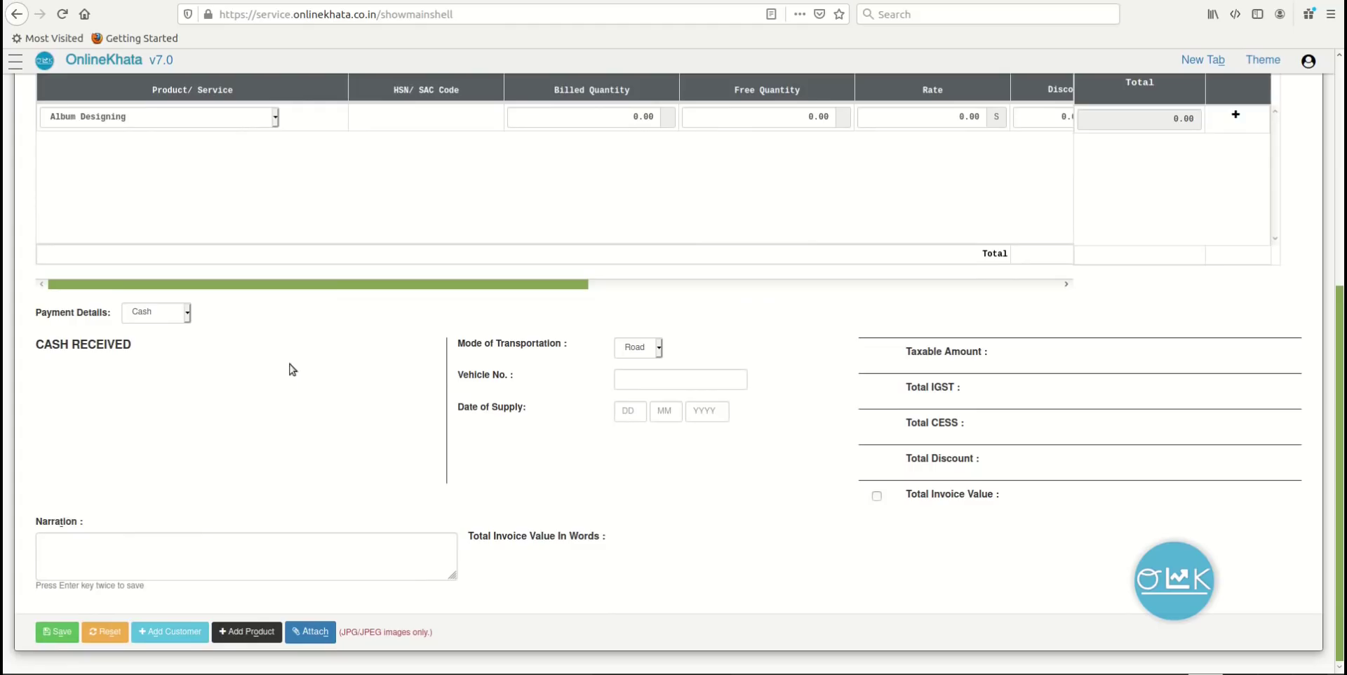
{"action": "left_click", "coordinate": [245, 633]}
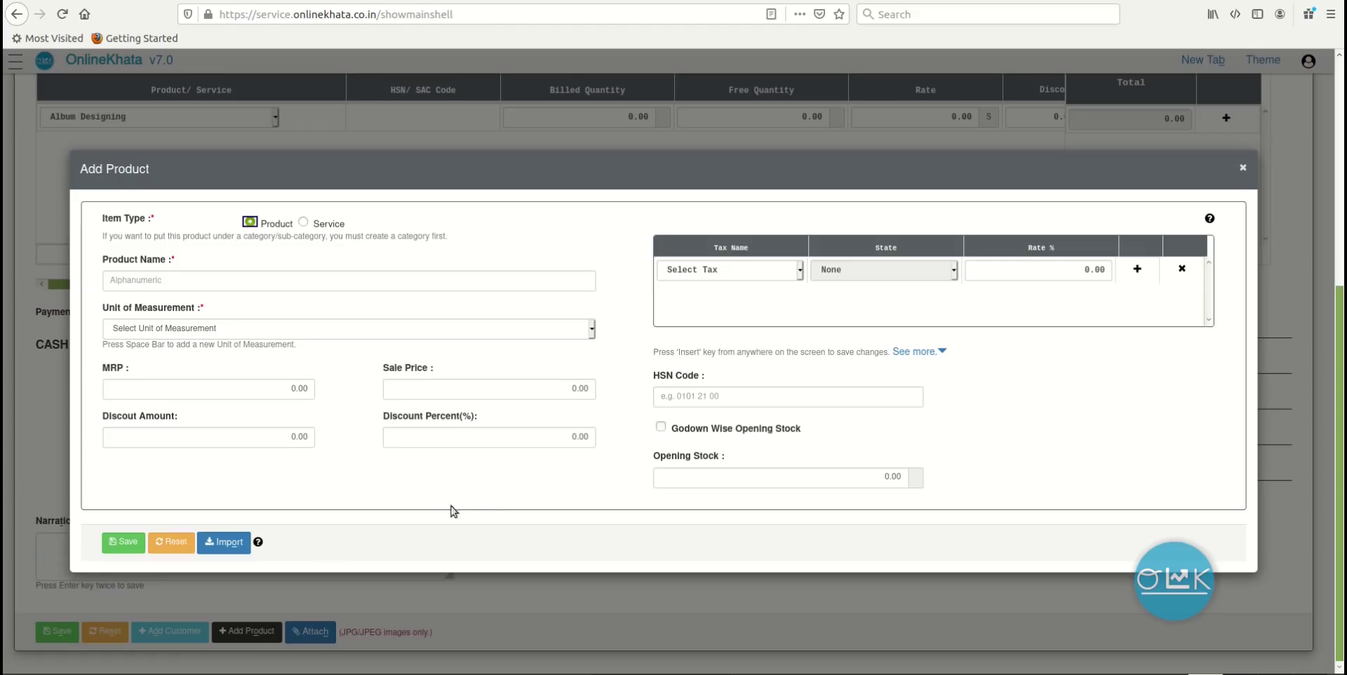
{"action": "left_click", "coordinate": [1242, 167]}
{"action": "scroll", "coordinate": [730, 380], "scroll_direction": "up", "scroll_amount": 2}
Step: Enter the invoice date and change the customer to Pooja & co
{"action": "scroll", "coordinate": [729, 380], "scroll_direction": "up", "scroll_amount": 3}
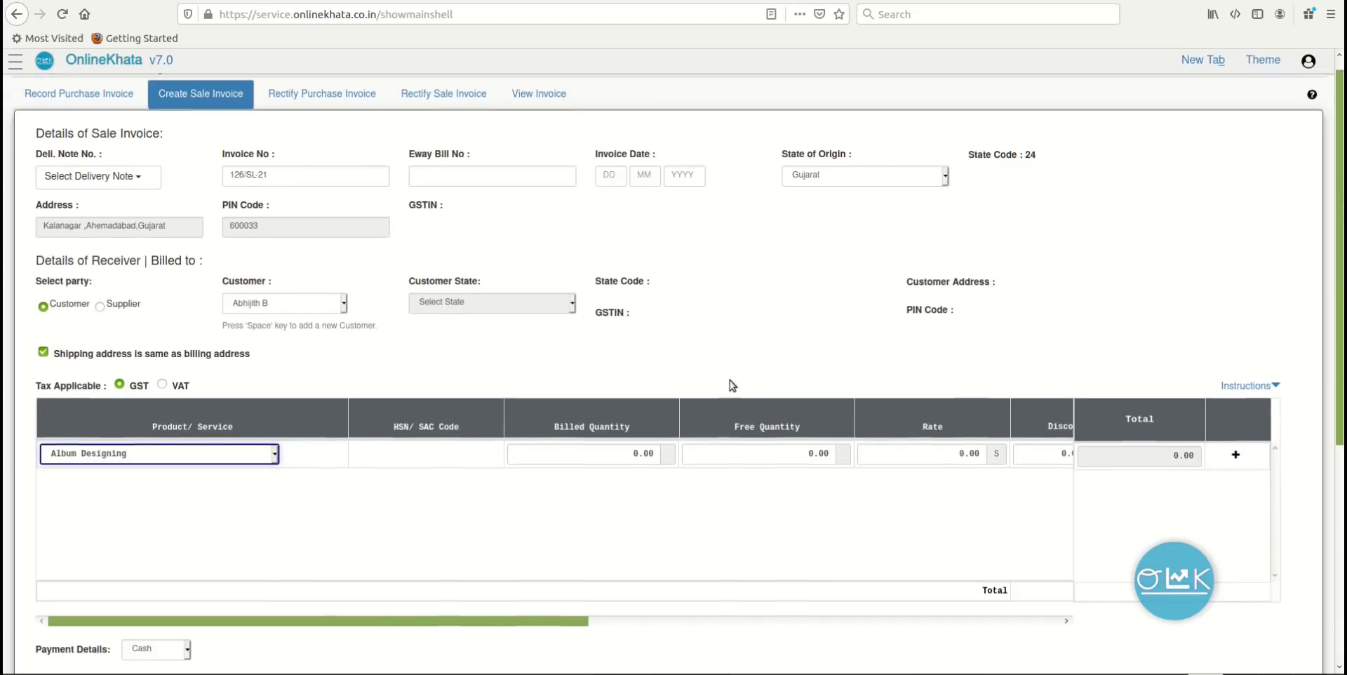
{"action": "left_click", "coordinate": [605, 191]}
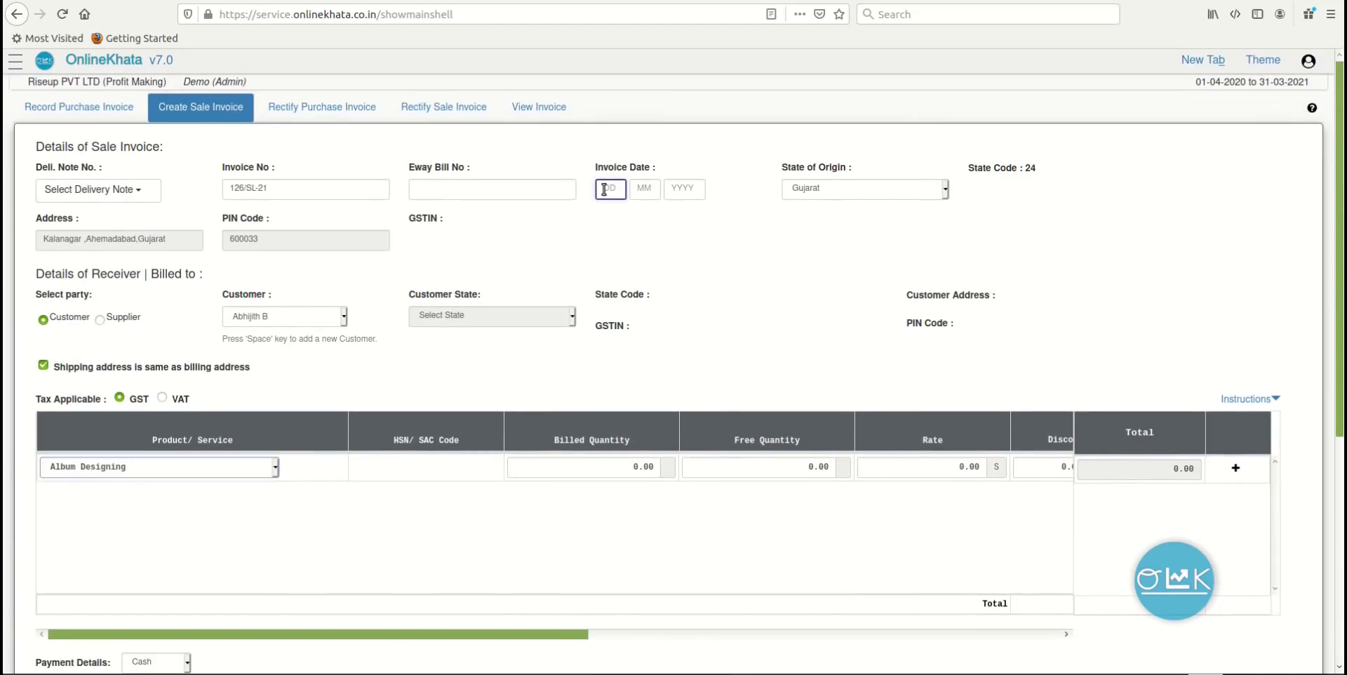
{"action": "type", "text": "29092020"}
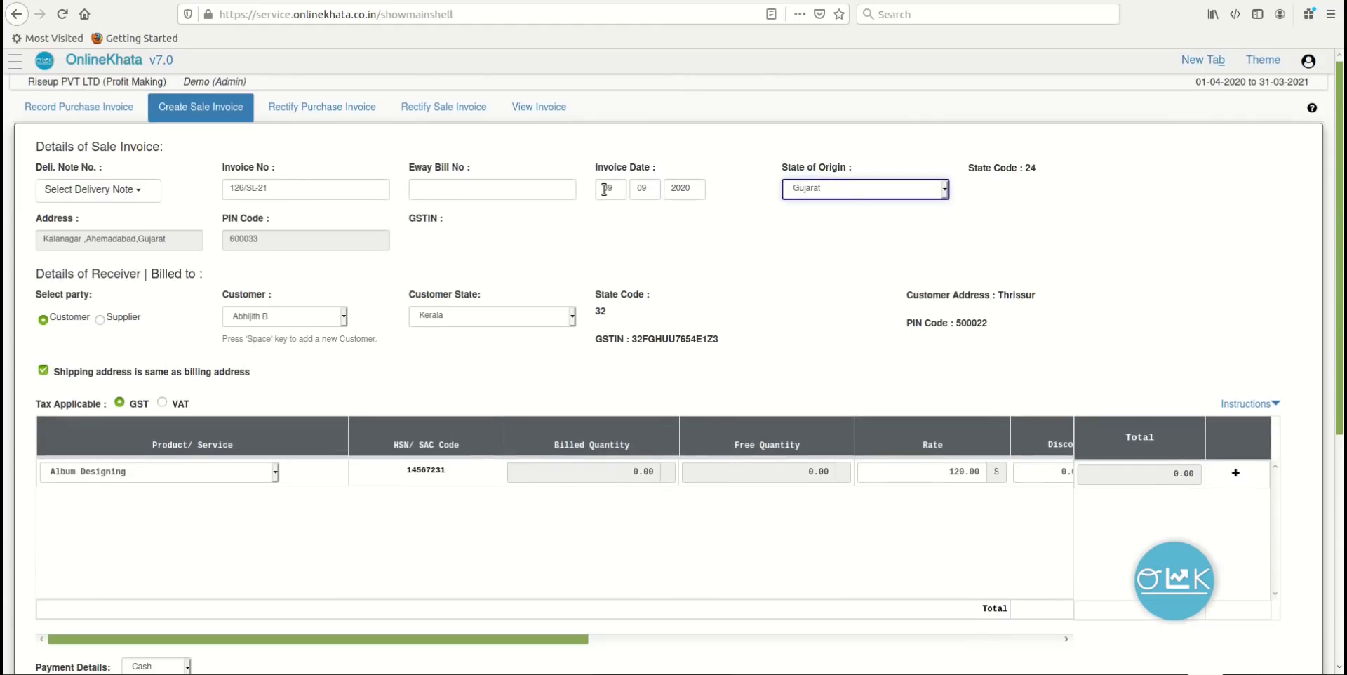
{"action": "key", "text": "Tab"}
{"action": "key", "text": "Tab"}
{"action": "left_click", "coordinate": [345, 318]}
{"action": "left_click", "coordinate": [261, 393]}
{"action": "key", "text": "Tab"}
{"action": "key", "text": "Tab"}
{"action": "key", "text": "Tab"}
{"action": "key", "text": "Tab"}
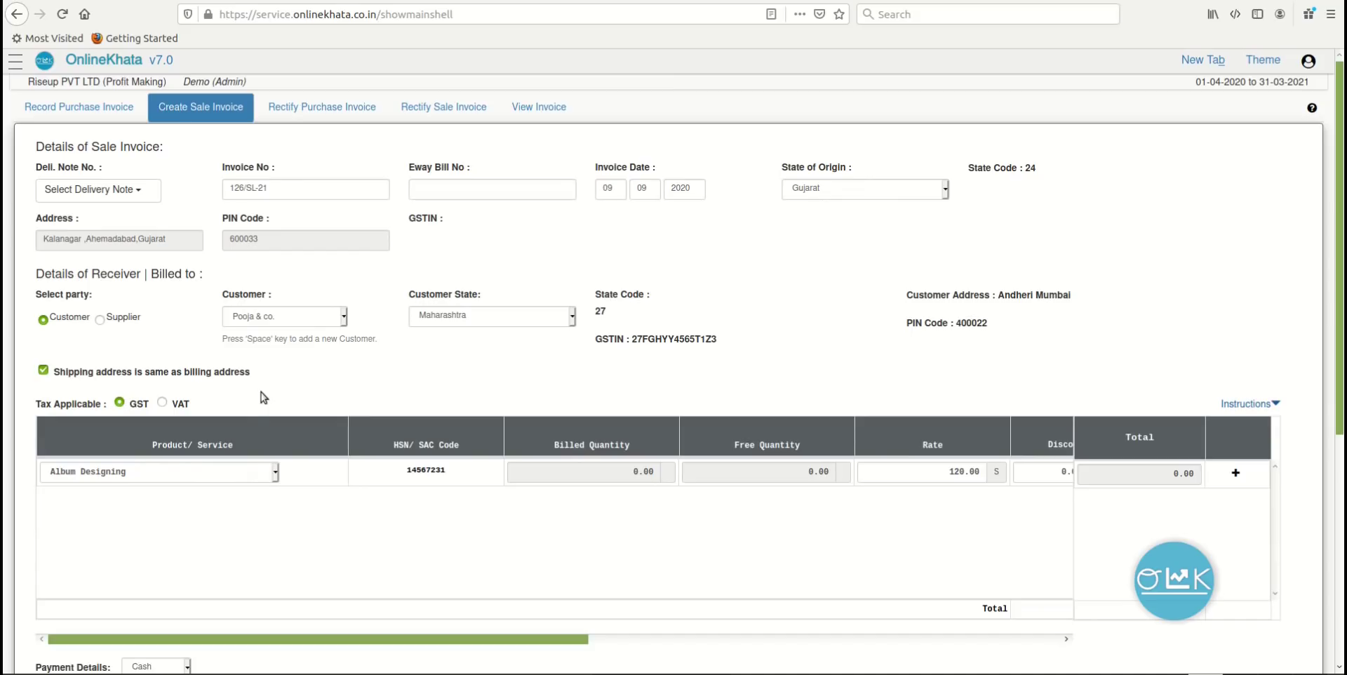
Step: Bill 20 Dell Inspiron Laptops plus 1 free at rate 30000
{"action": "left_click", "coordinate": [200, 467]}
{"action": "left_click", "coordinate": [97, 553]}
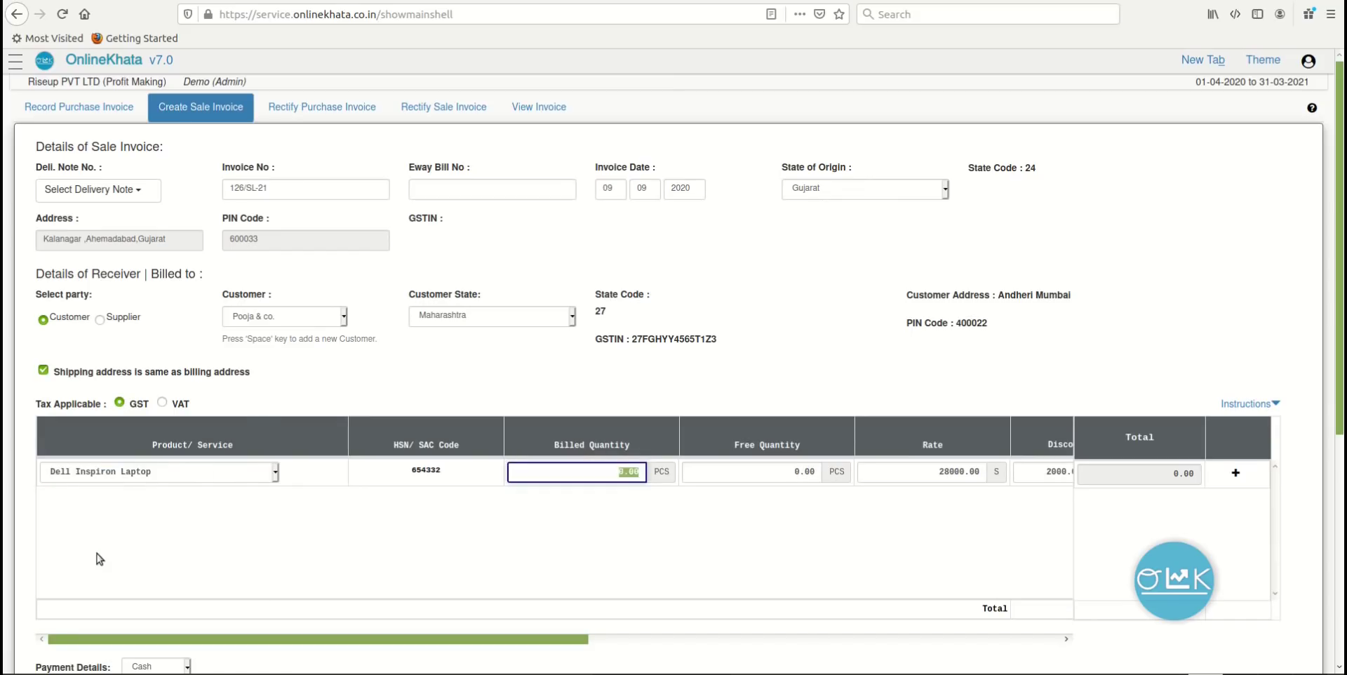
{"action": "type", "text": "20"}
{"action": "key", "text": "Tab"}
{"action": "type", "text": "1"}
{"action": "key", "text": "Tab"}
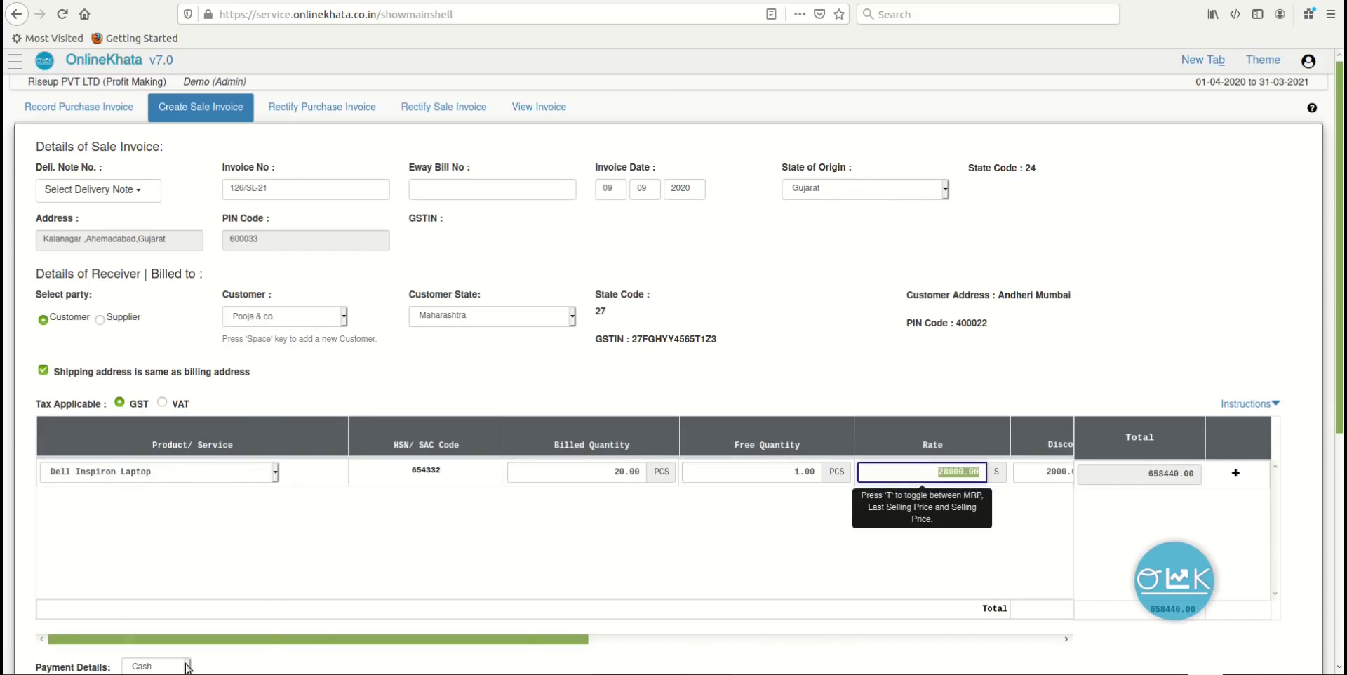
{"action": "left_click_drag", "start_coordinate": [592, 640], "coordinate": [761, 644]}
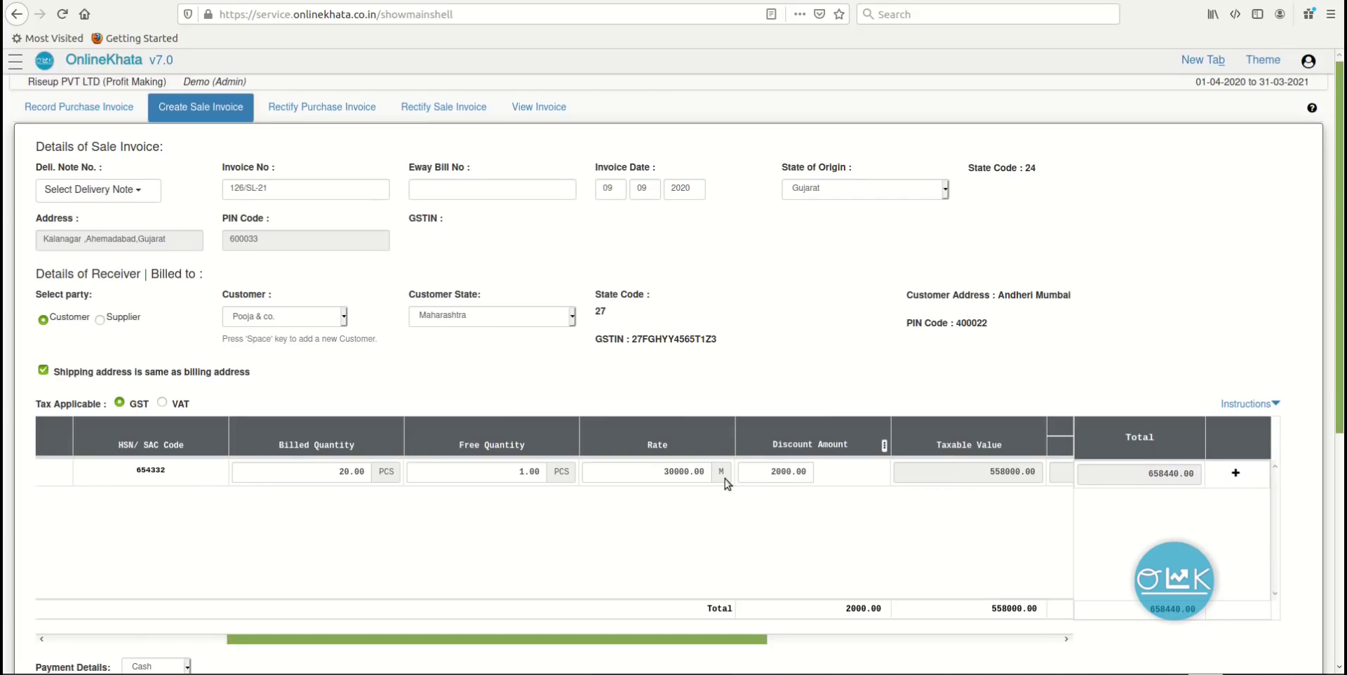
{"action": "key", "text": "Tab"}
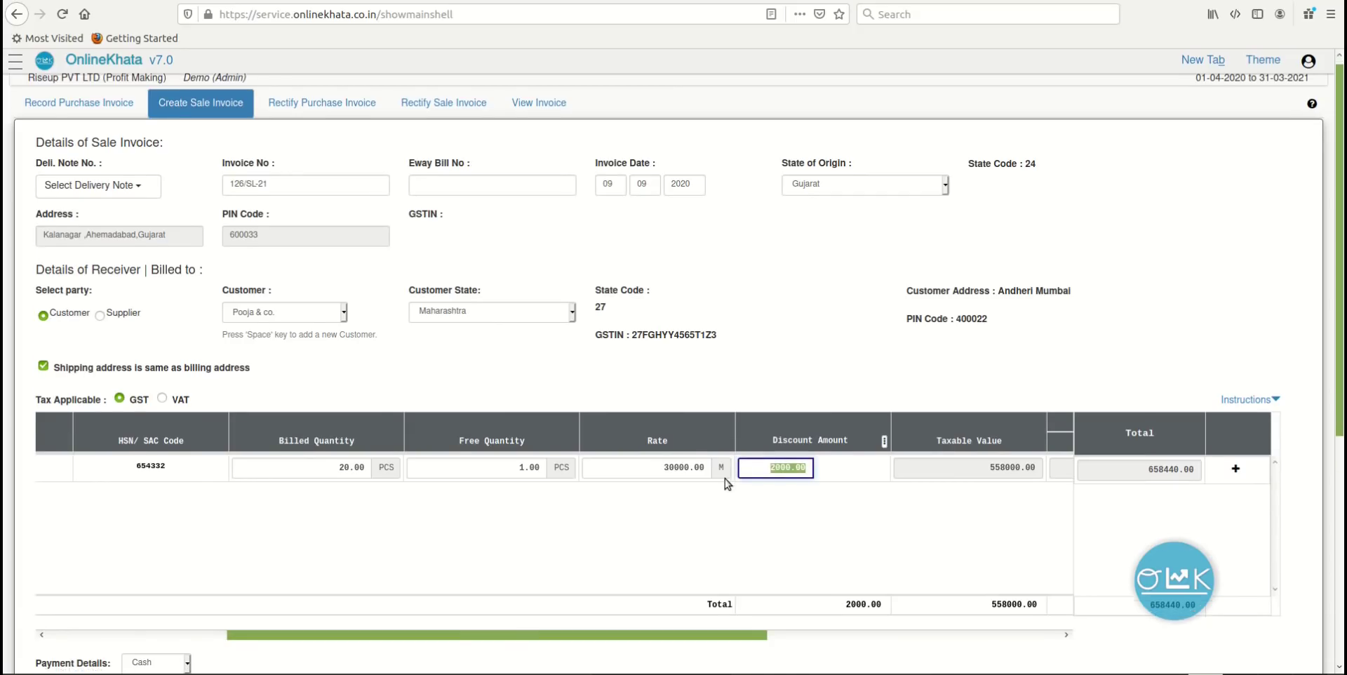
Step: Keep payment as Cash, choose Air transport, and set date of supply to 10-09-2020
{"action": "scroll", "coordinate": [726, 479], "scroll_direction": "down", "scroll_amount": 3}
{"action": "left_click", "coordinate": [187, 554]}
{"action": "left_click", "coordinate": [138, 583]}
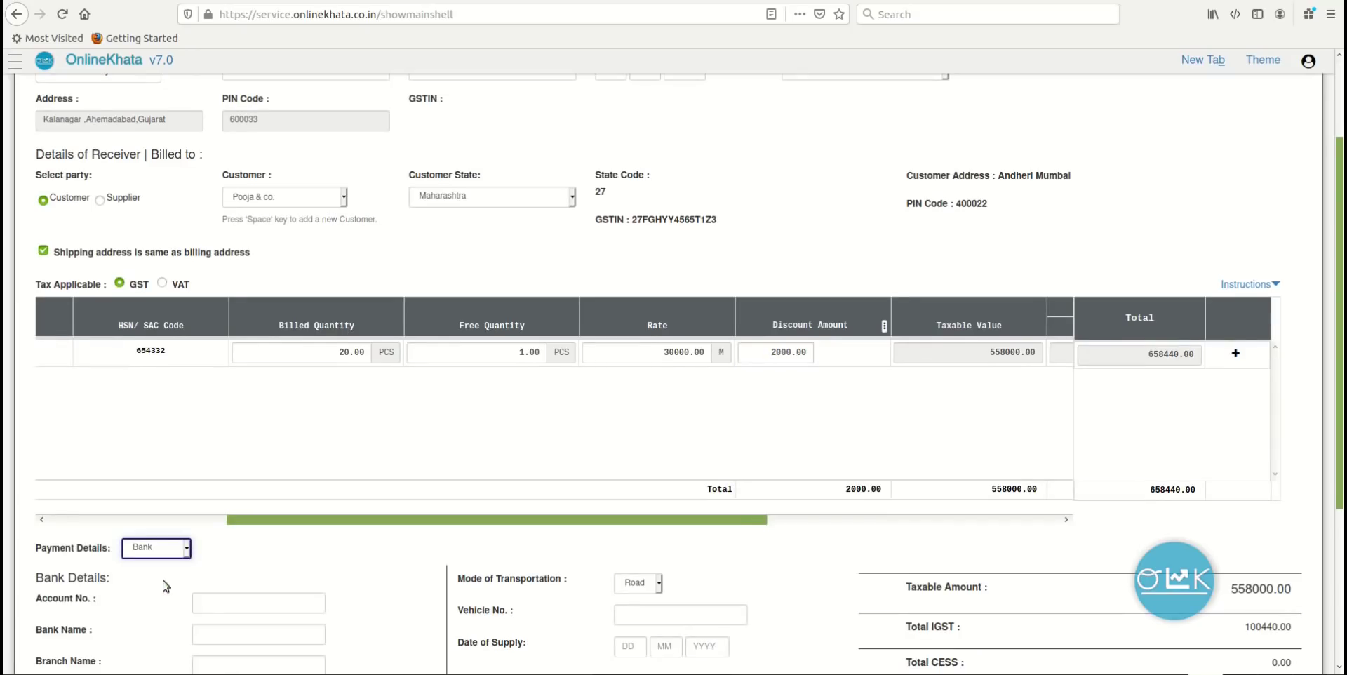
{"action": "scroll", "coordinate": [248, 561], "scroll_direction": "down", "scroll_amount": 3}
{"action": "key", "text": "Up"}
{"action": "left_click", "coordinate": [639, 463]}
{"action": "left_click", "coordinate": [640, 495]}
{"action": "left_click", "coordinate": [632, 495]}
{"action": "type", "text": "10092020"}
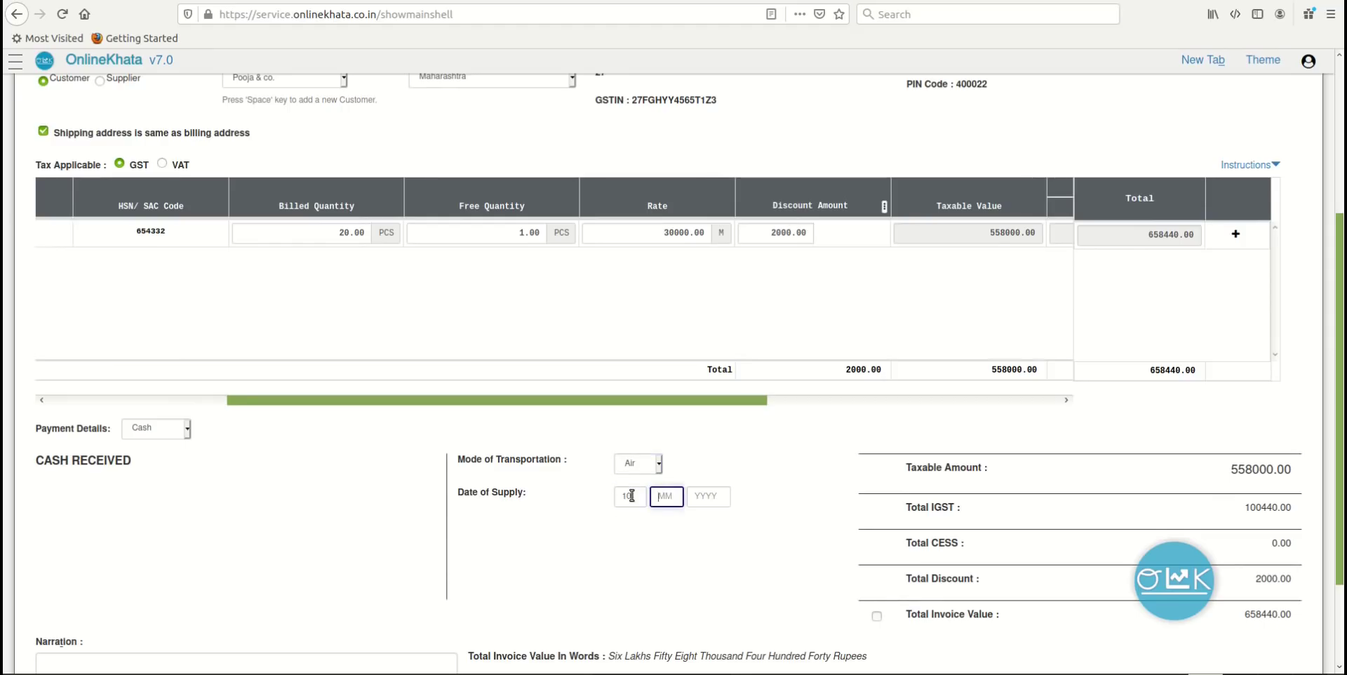
{"action": "scroll", "coordinate": [632, 496], "scroll_direction": "down", "scroll_amount": 3}
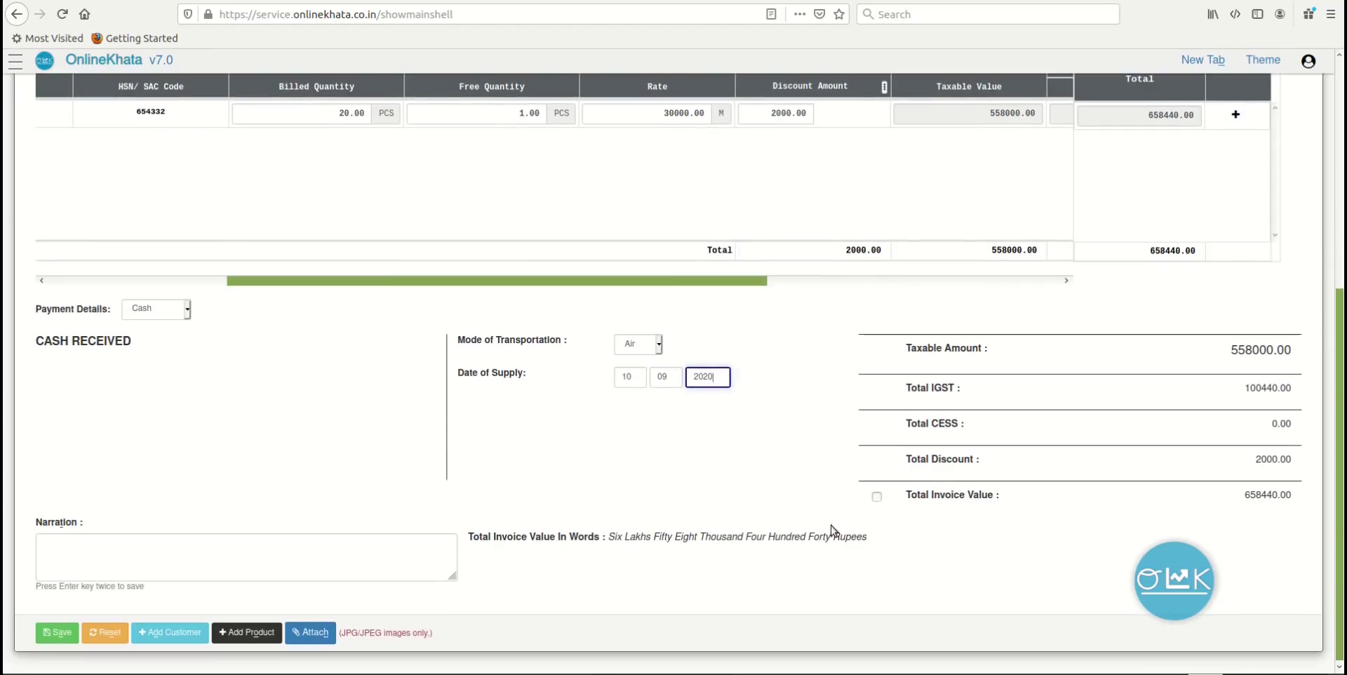
{"action": "left_click", "coordinate": [307, 546]}
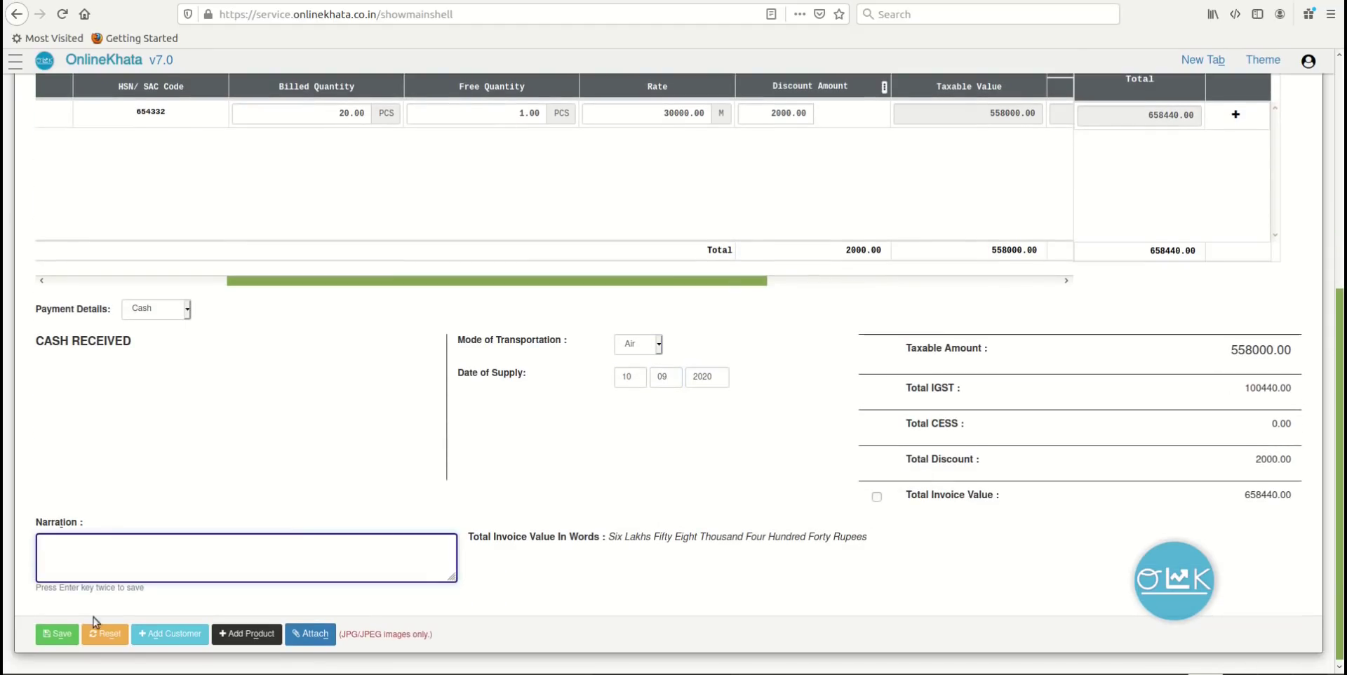
Step: Save and confirm invoice 126/SL-21, then review its details totalling 705640.00
{"action": "left_click", "coordinate": [57, 633]}
{"action": "left_click", "coordinate": [745, 401]}
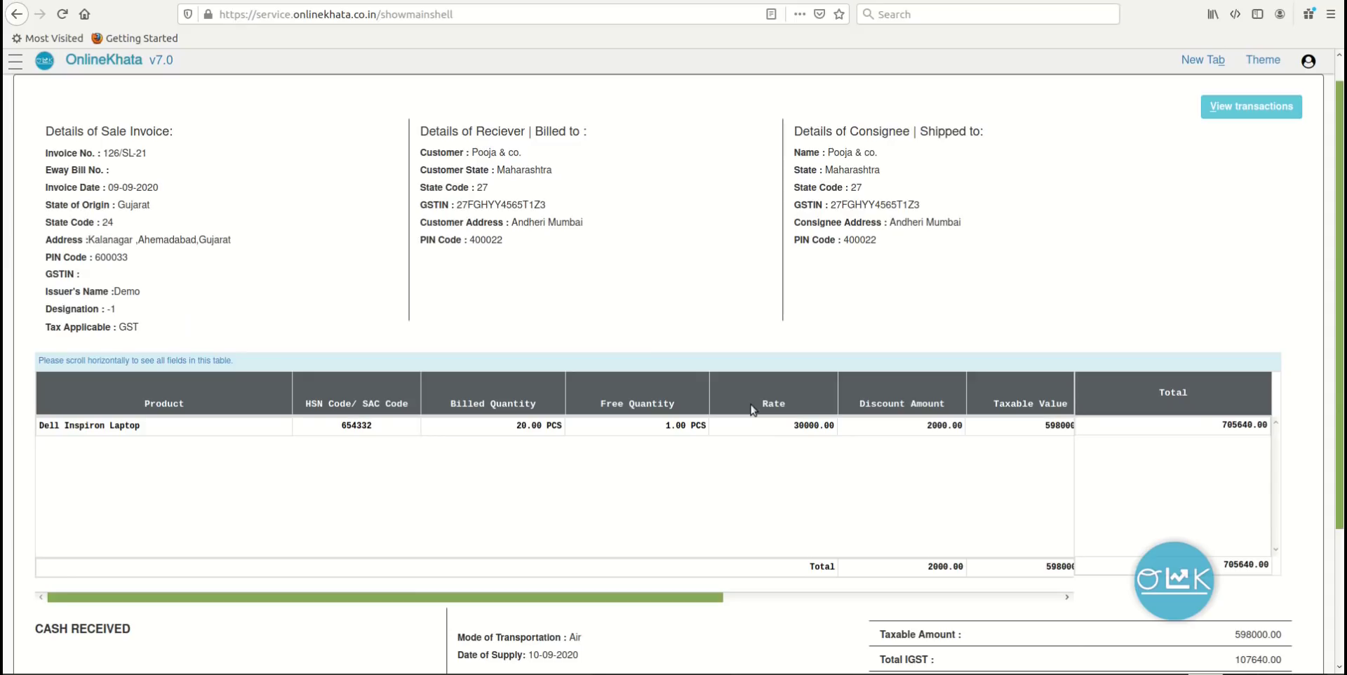
{"action": "scroll", "coordinate": [752, 410], "scroll_direction": "down", "scroll_amount": 2}
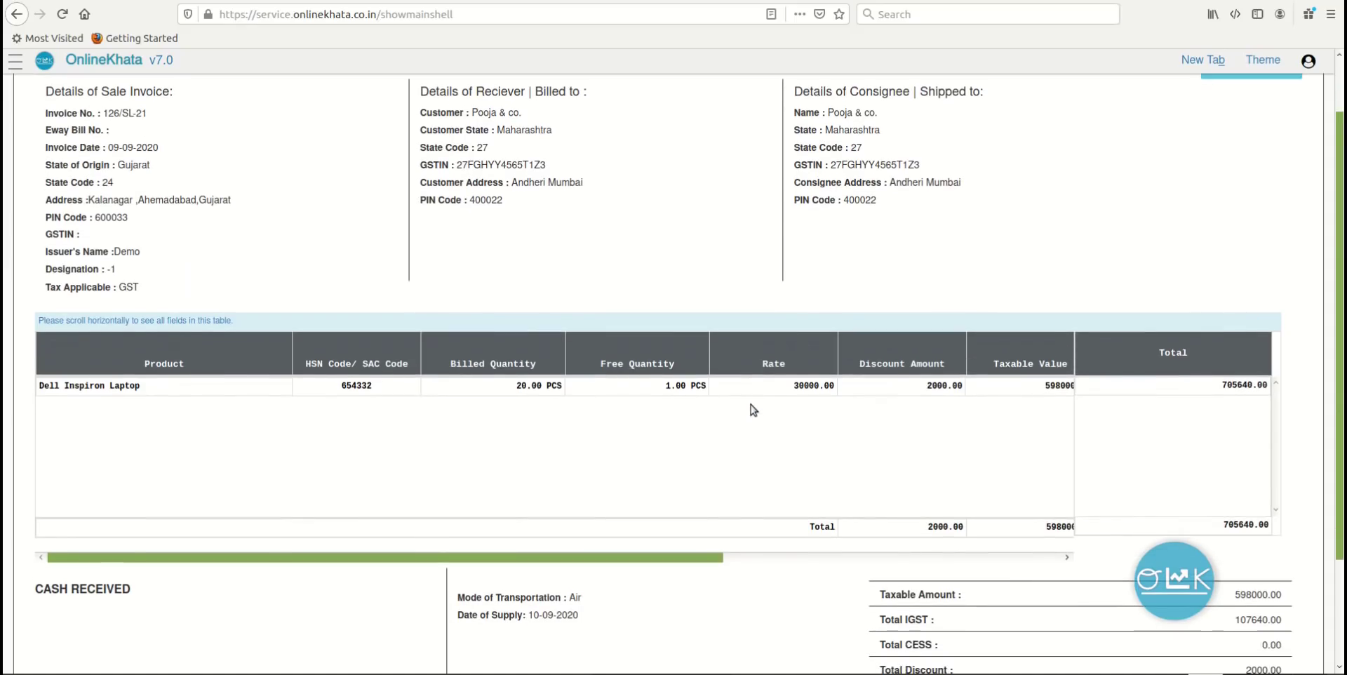
{"action": "scroll", "coordinate": [751, 406], "scroll_direction": "down", "scroll_amount": 2}
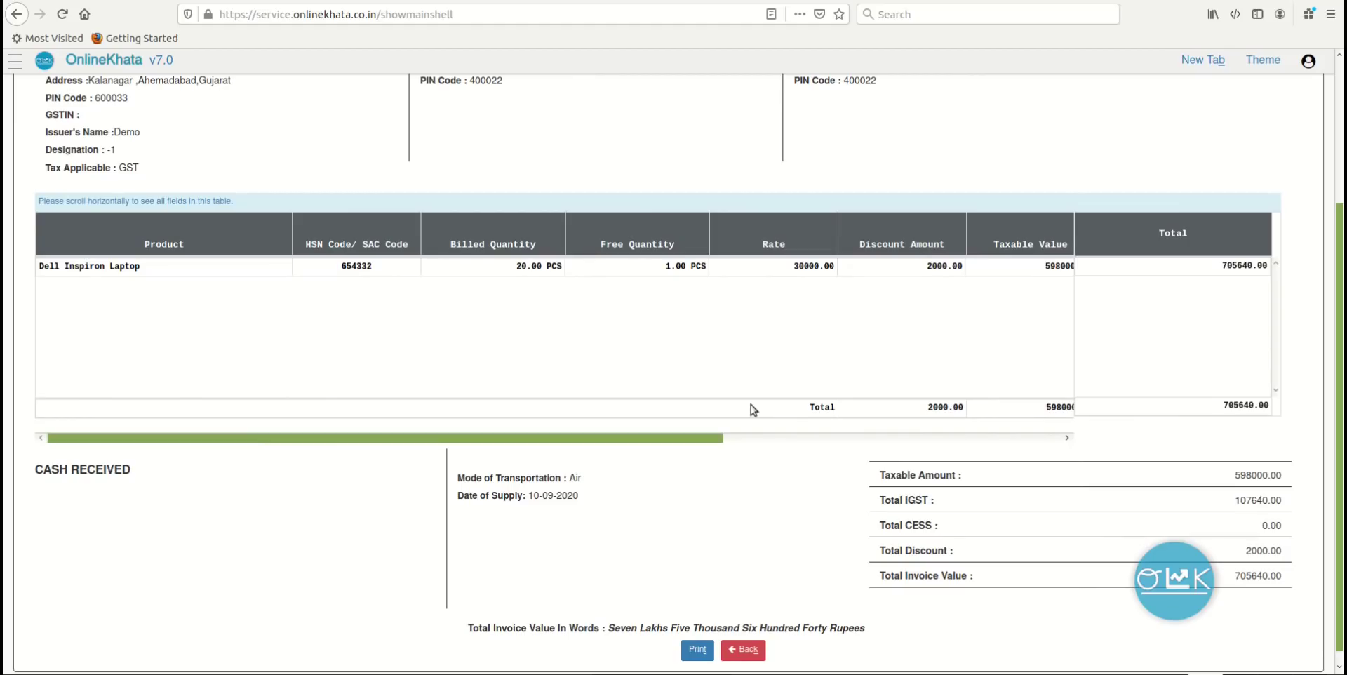
{"action": "scroll", "coordinate": [751, 405], "scroll_direction": "up", "scroll_amount": 3}
{"action": "scroll", "coordinate": [751, 402], "scroll_direction": "up", "scroll_amount": 1}
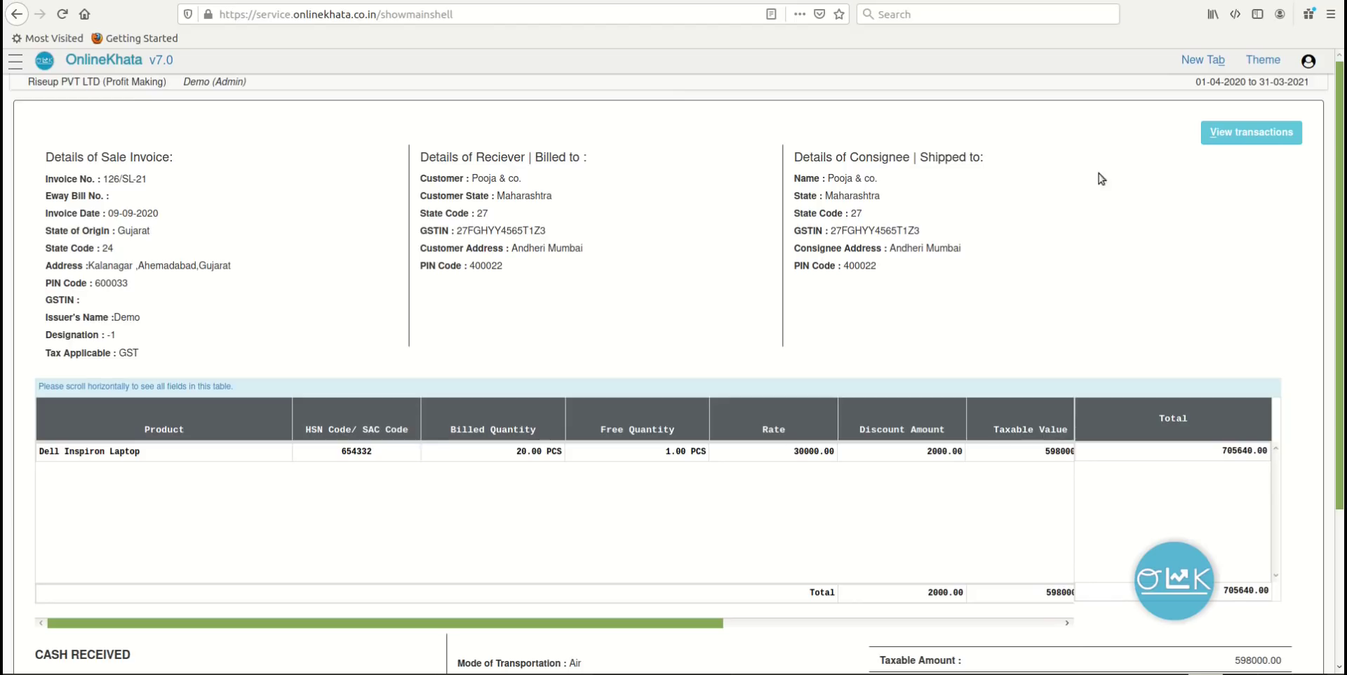
{"action": "left_click", "coordinate": [1222, 136]}
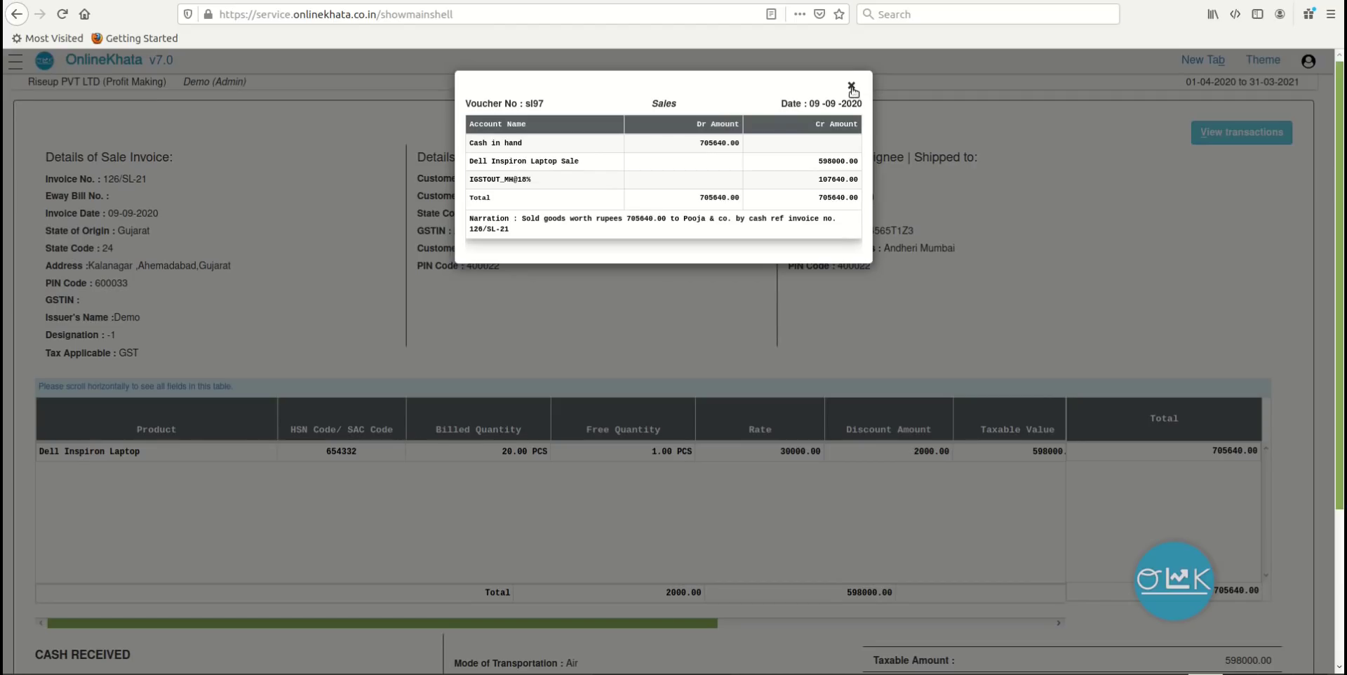
{"action": "left_click", "coordinate": [852, 86]}
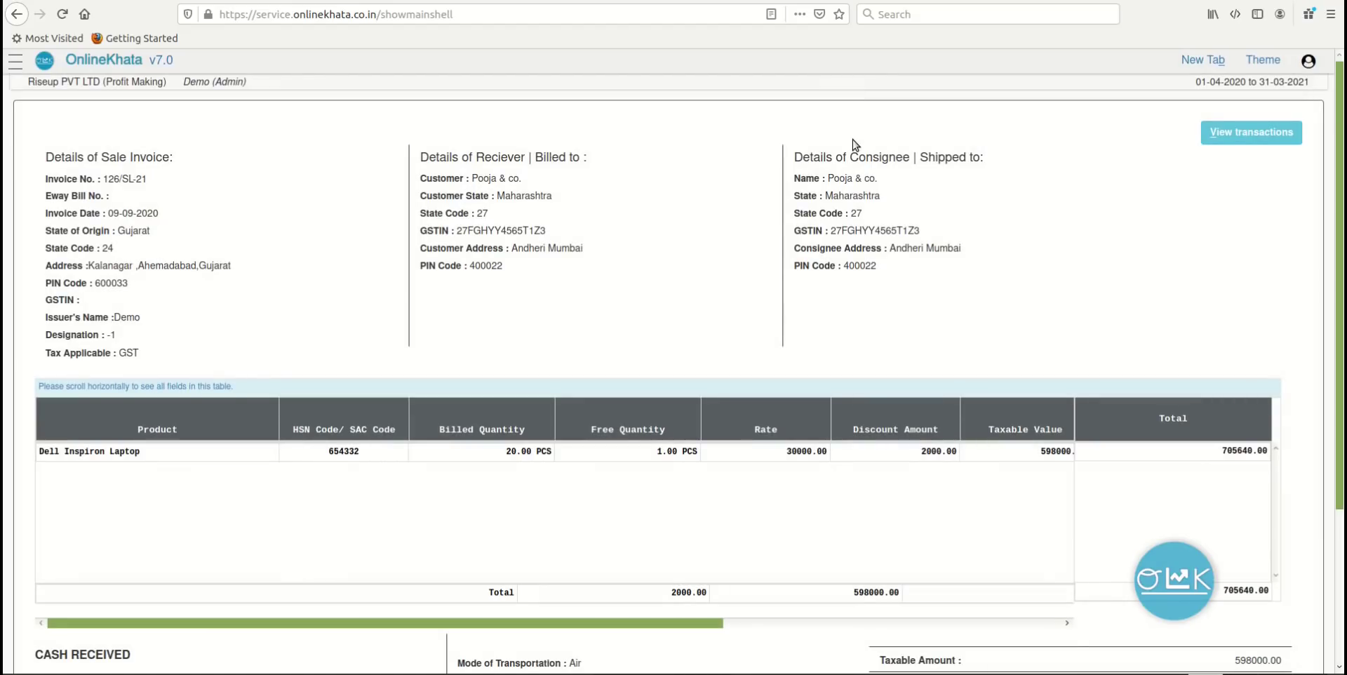
Step: Go to Report through the side navigation menu
{"action": "scroll", "coordinate": [853, 140], "scroll_direction": "down", "scroll_amount": 3}
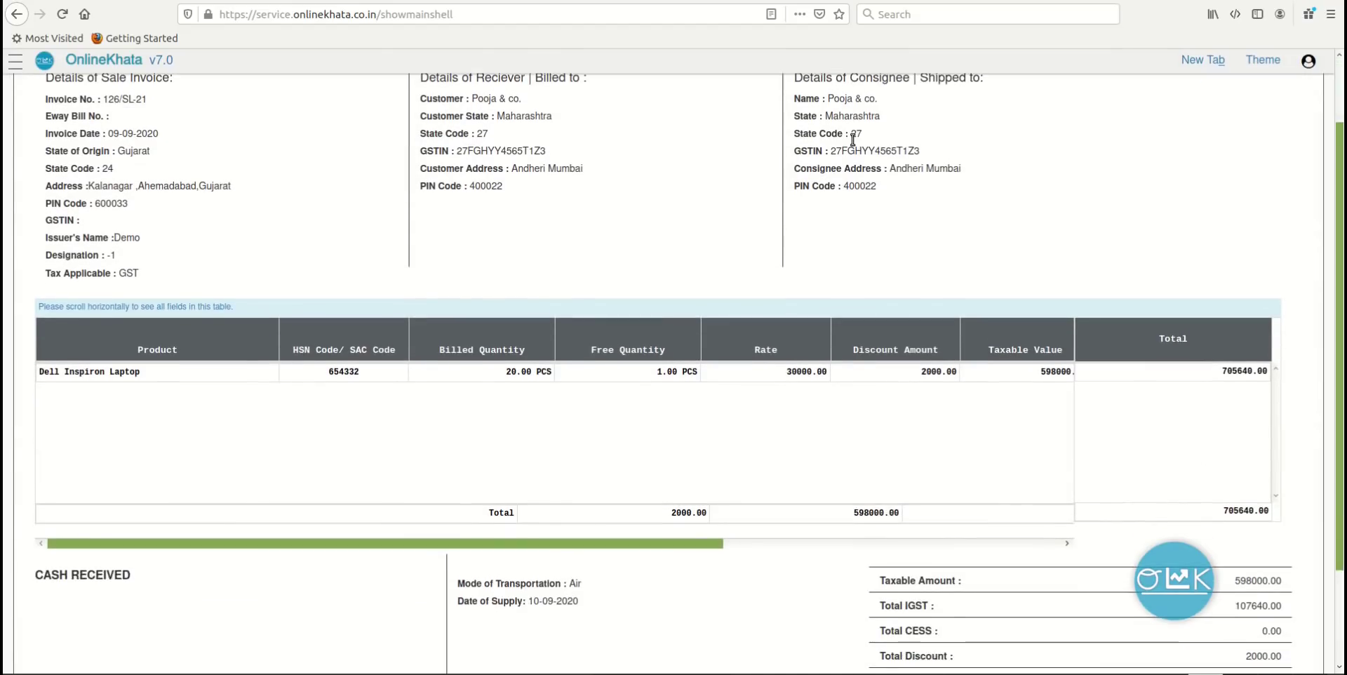
{"action": "scroll", "coordinate": [853, 141], "scroll_direction": "down", "scroll_amount": 2}
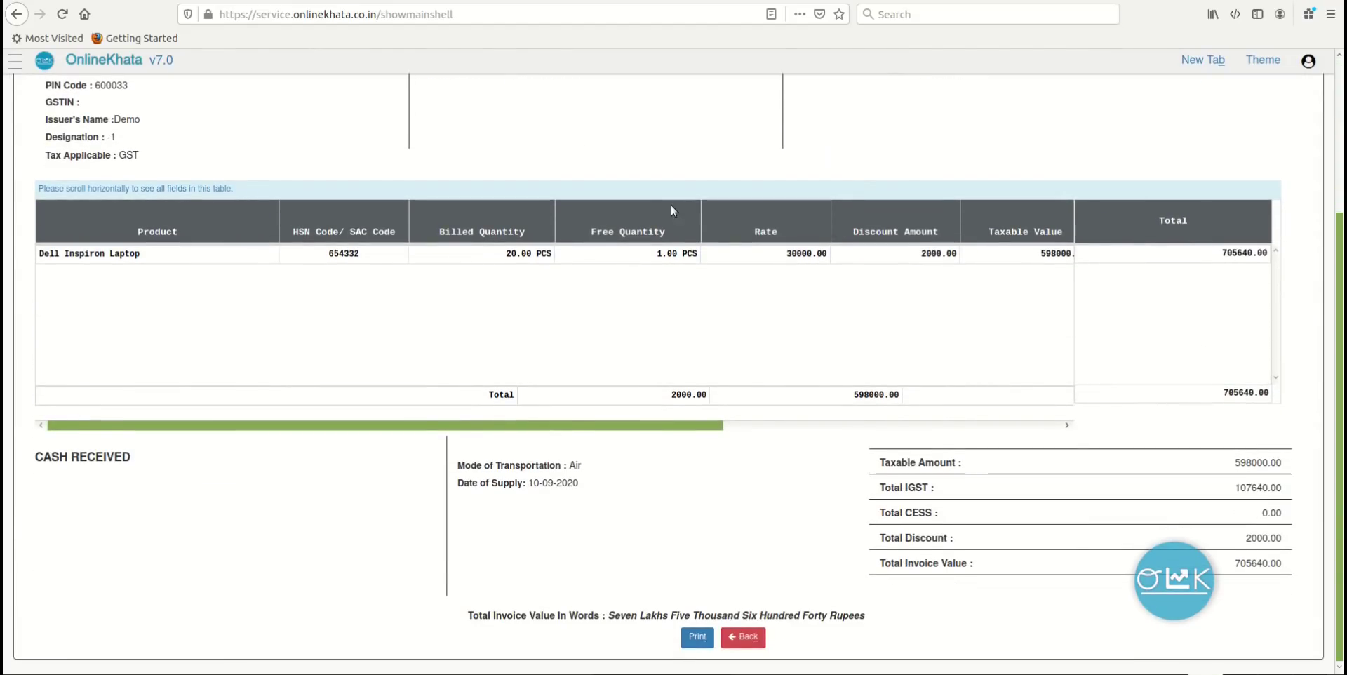
{"action": "left_click", "coordinate": [14, 63]}
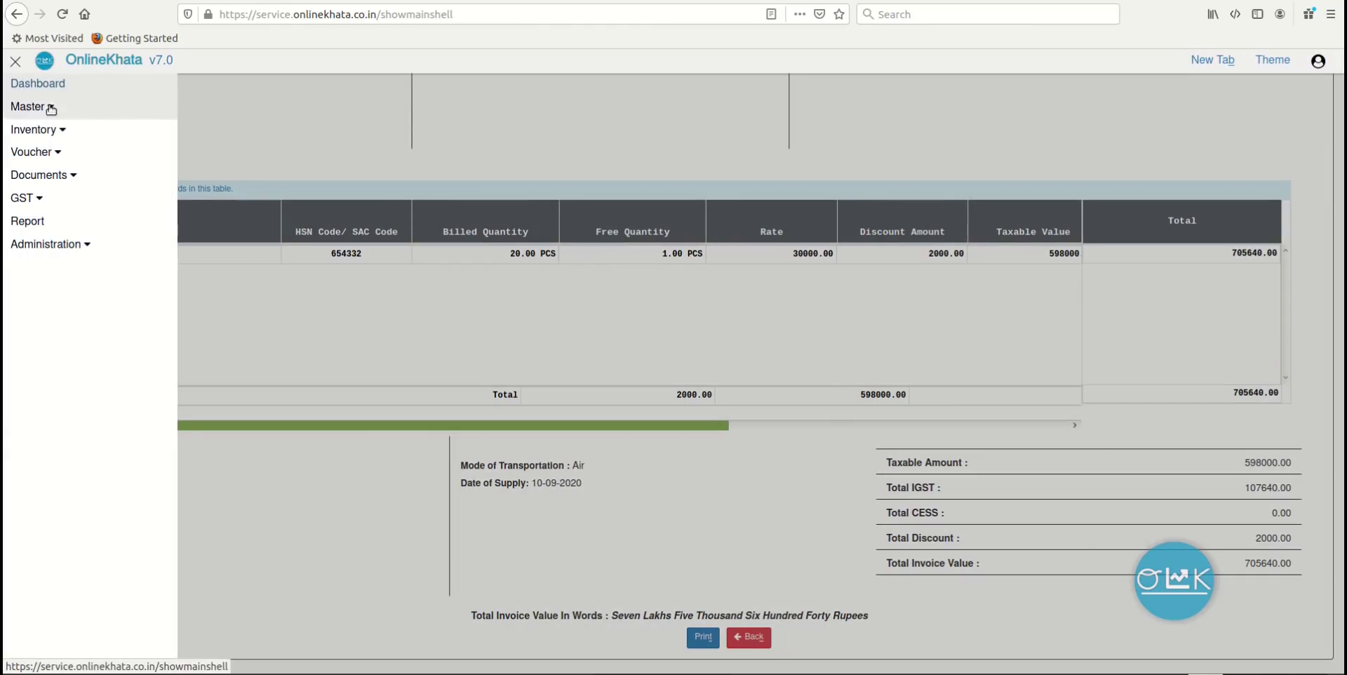
{"action": "left_click", "coordinate": [94, 221]}
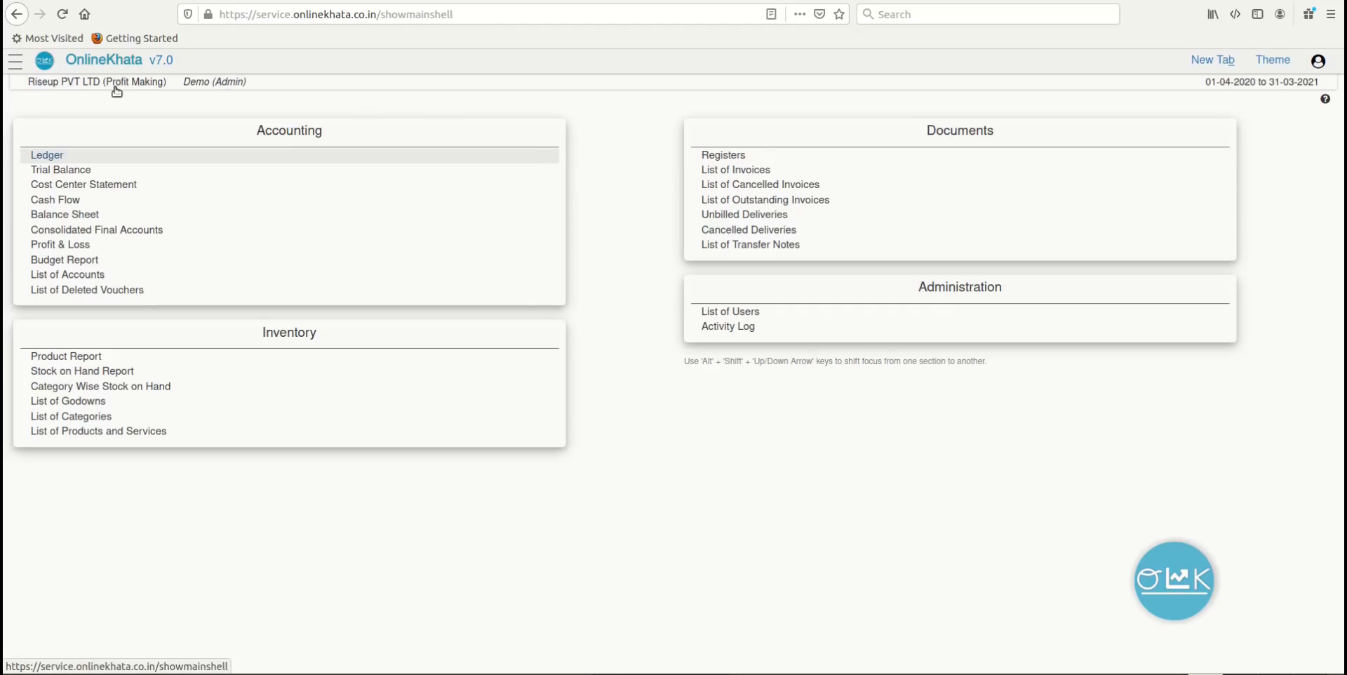
Step: Open a new Contra voucher from the sidebar Voucher menu and view its Cr/Dr choices
{"action": "left_click", "coordinate": [17, 62]}
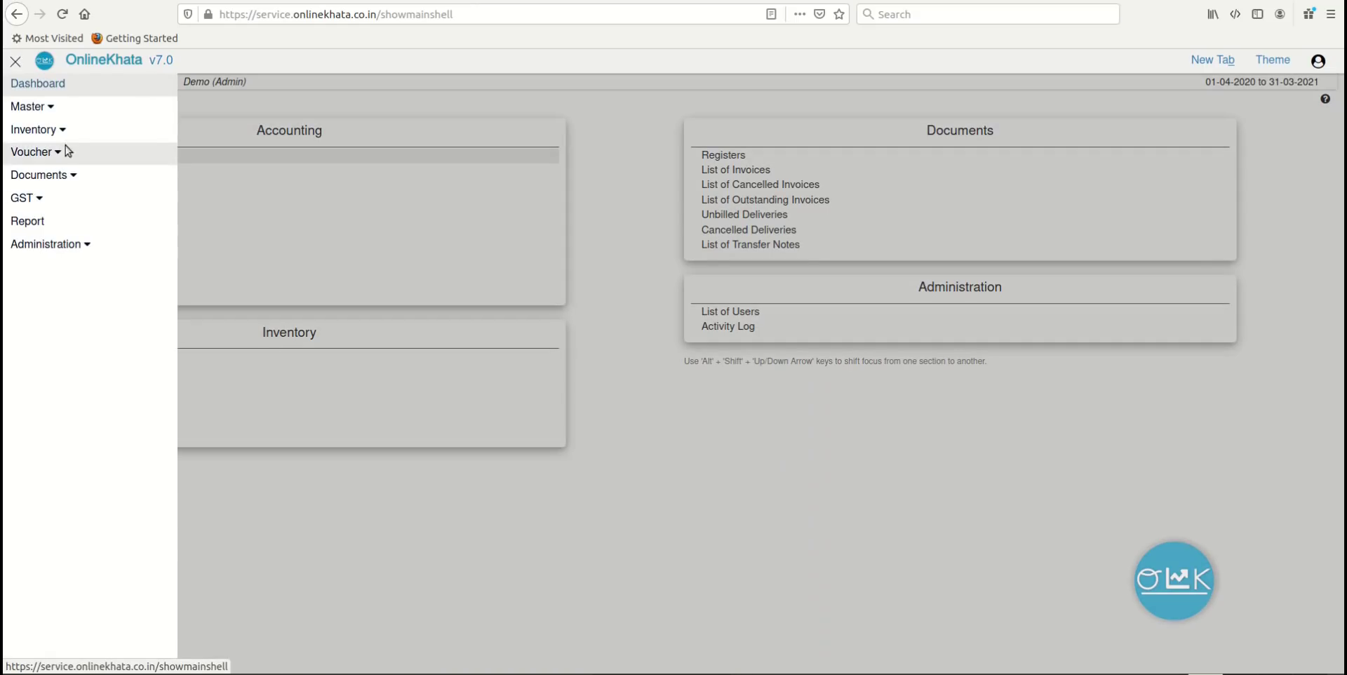
{"action": "left_click", "coordinate": [67, 152]}
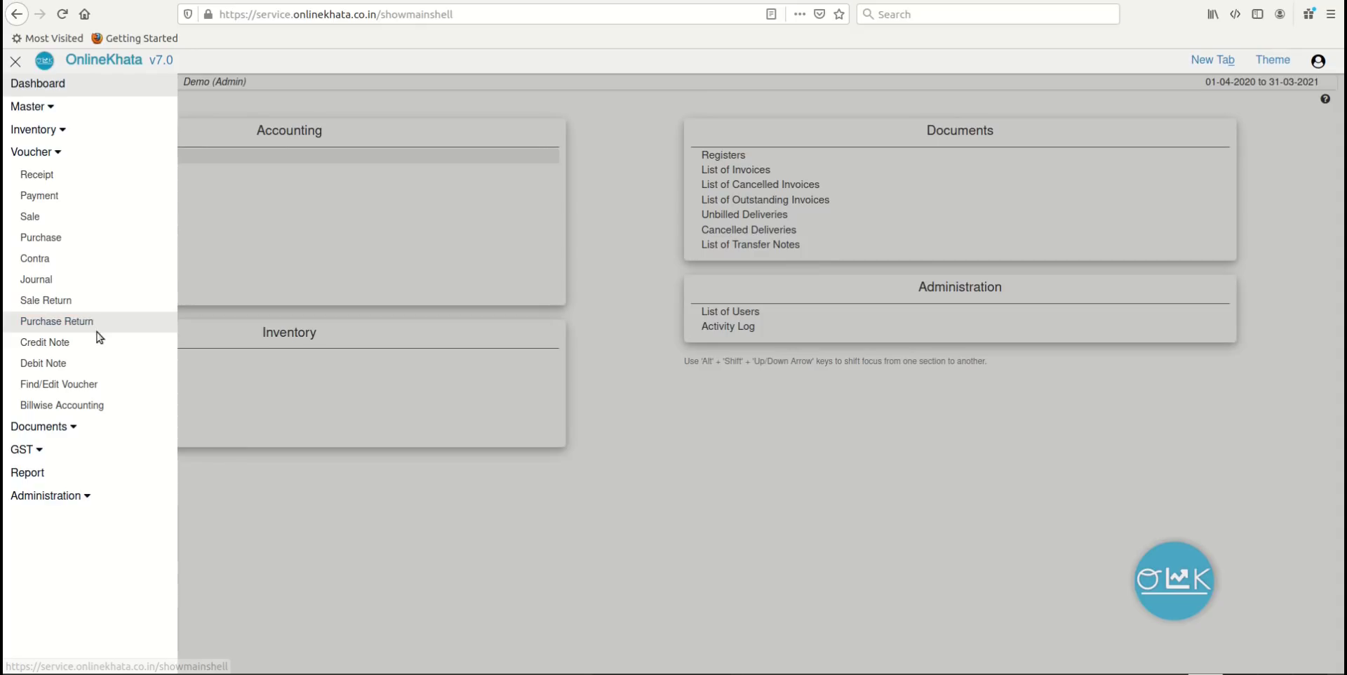
{"action": "left_click", "coordinate": [53, 261]}
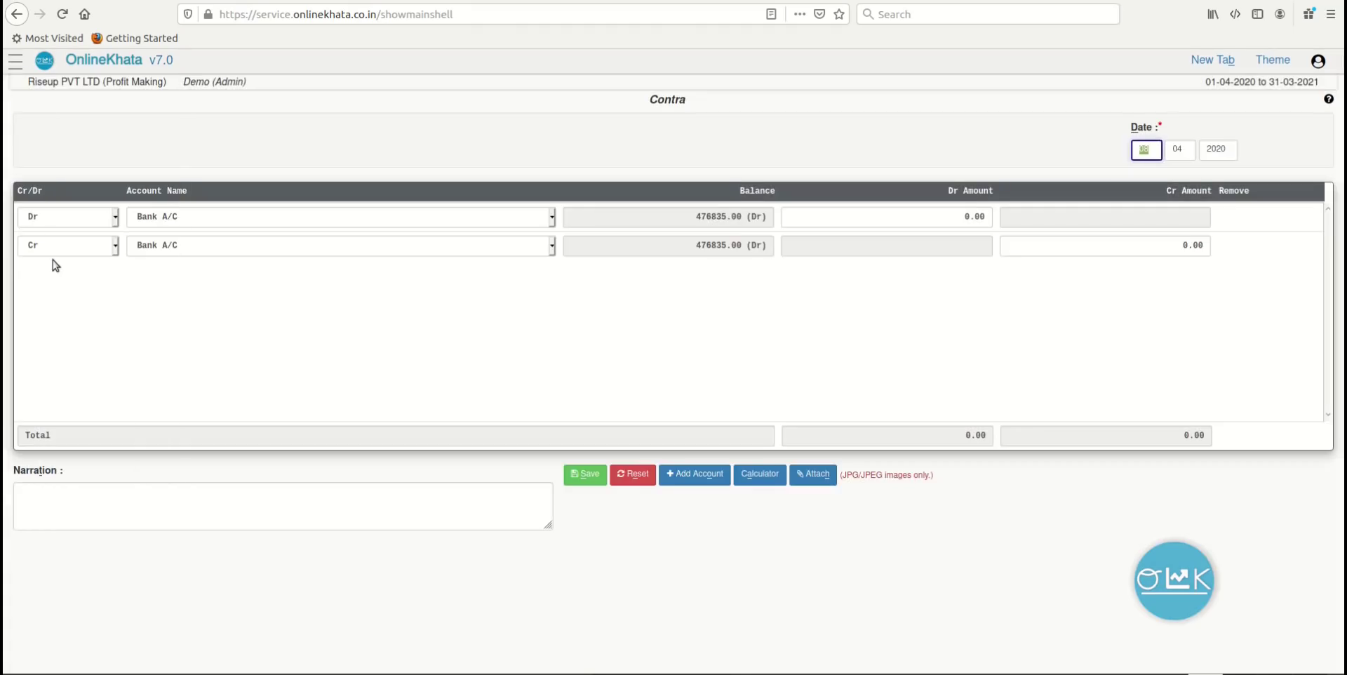
{"action": "left_click", "coordinate": [66, 240]}
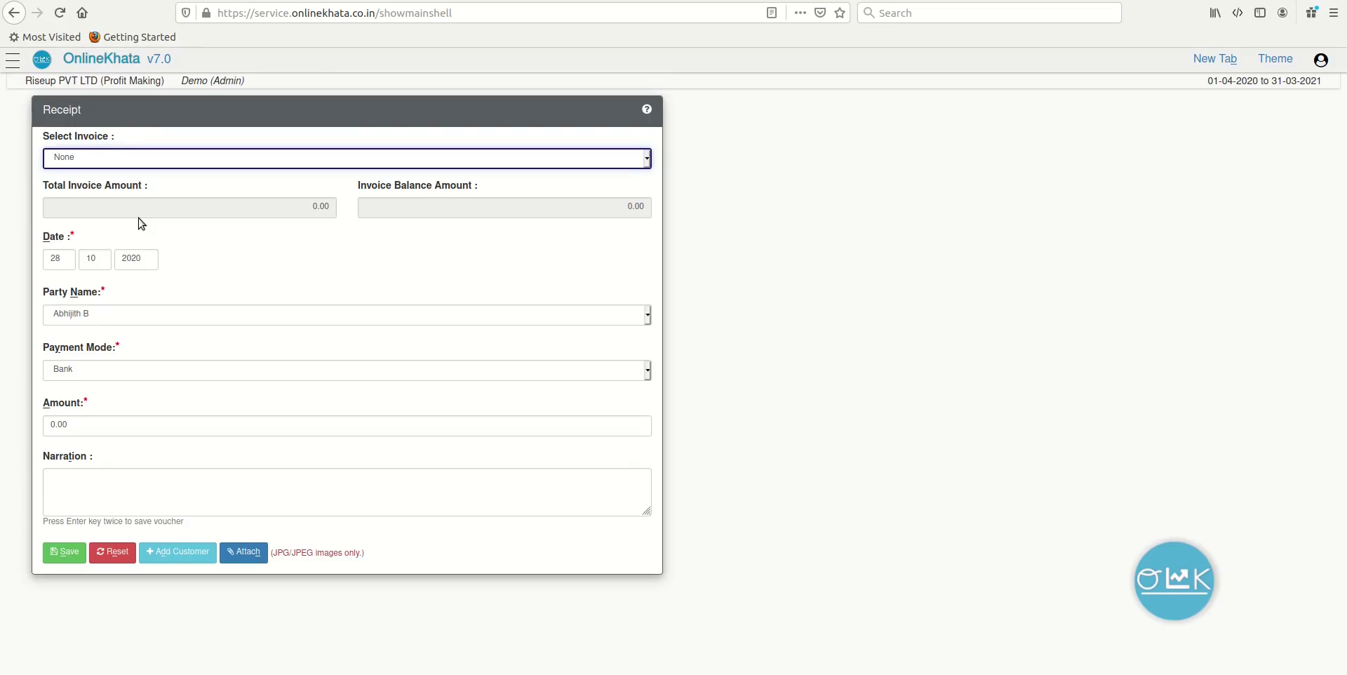
{"action": "left_click", "coordinate": [254, 160]}
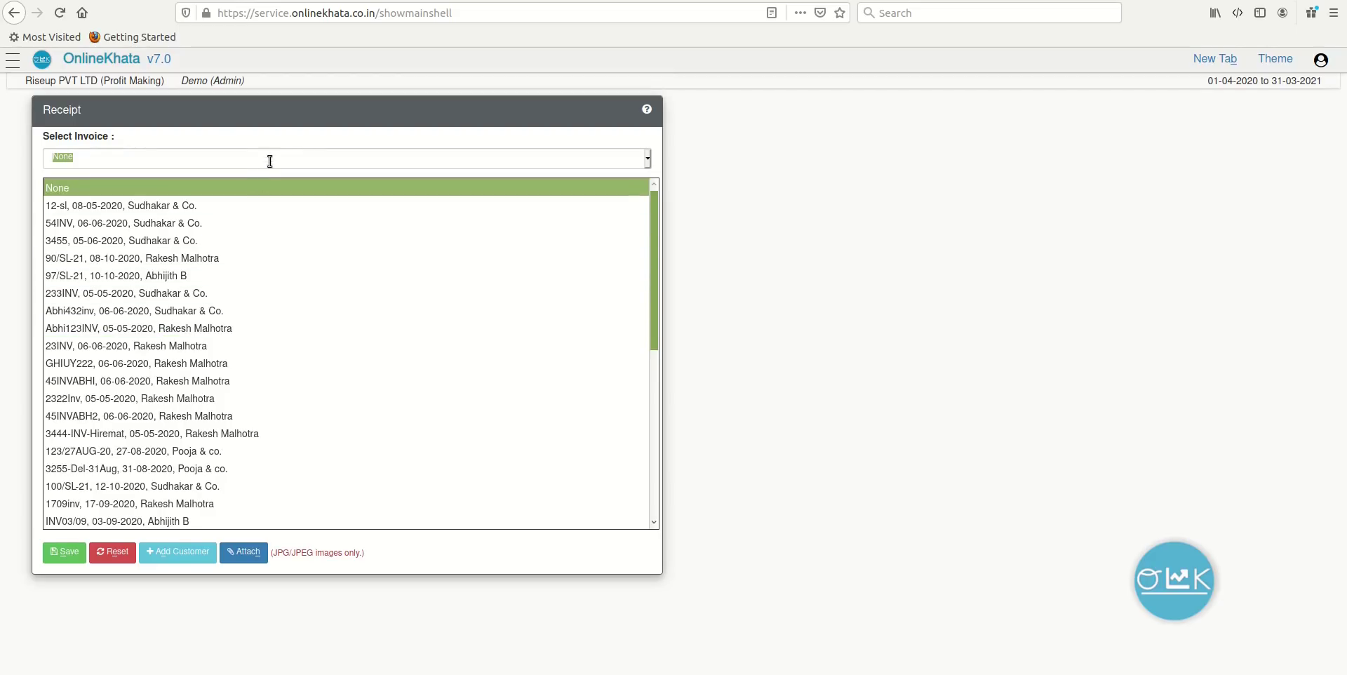
{"action": "left_click", "coordinate": [291, 140]}
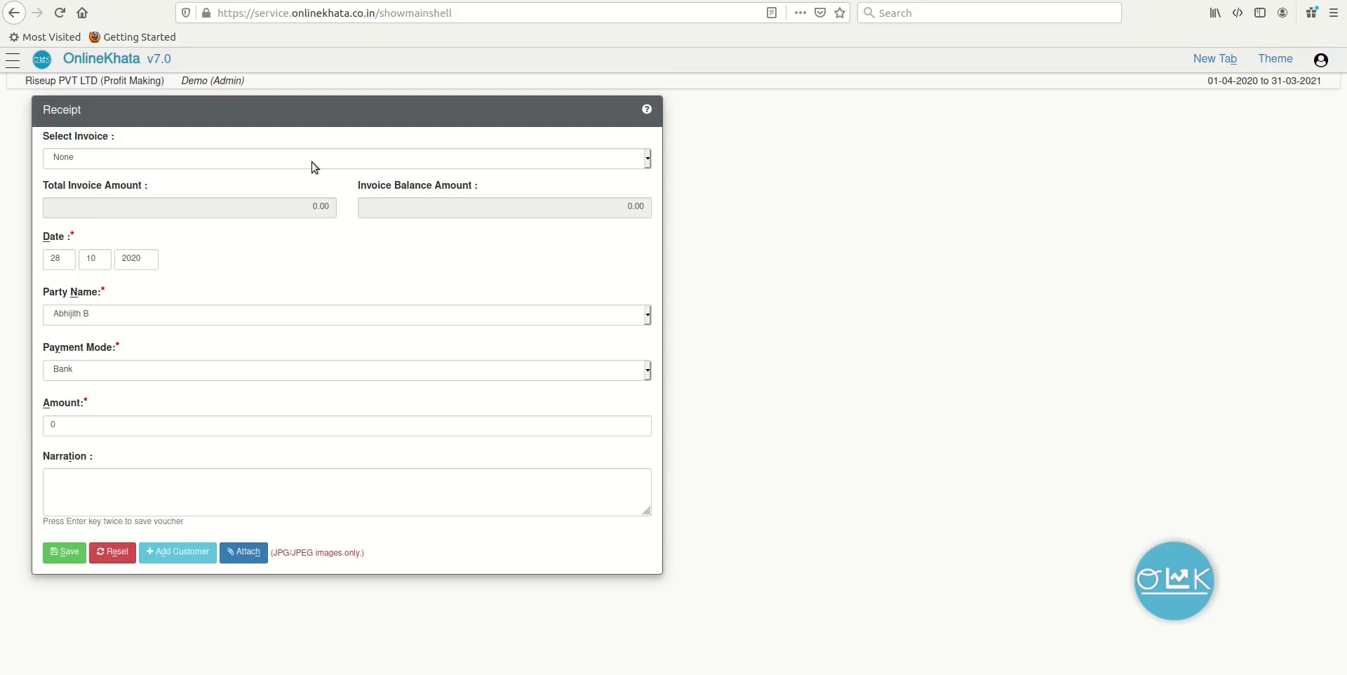
{"action": "left_click", "coordinate": [312, 162]}
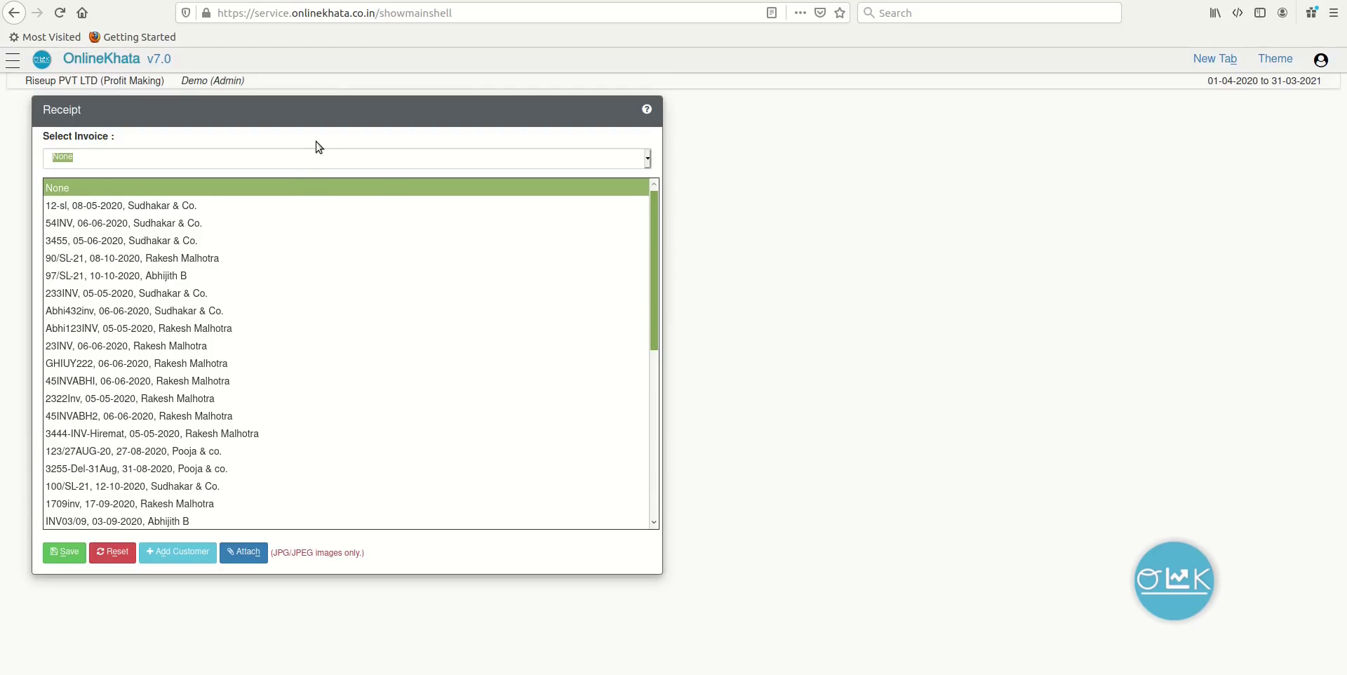
{"action": "left_click", "coordinate": [317, 147]}
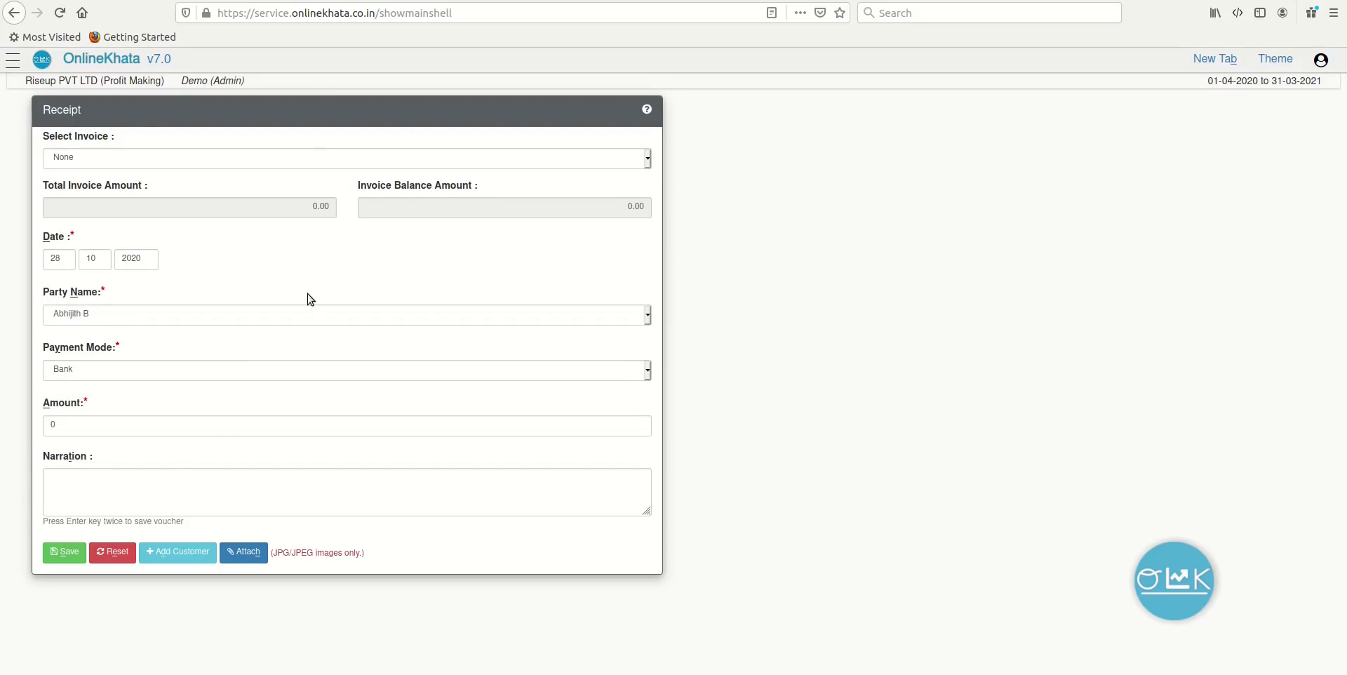
{"action": "left_click", "coordinate": [299, 319]}
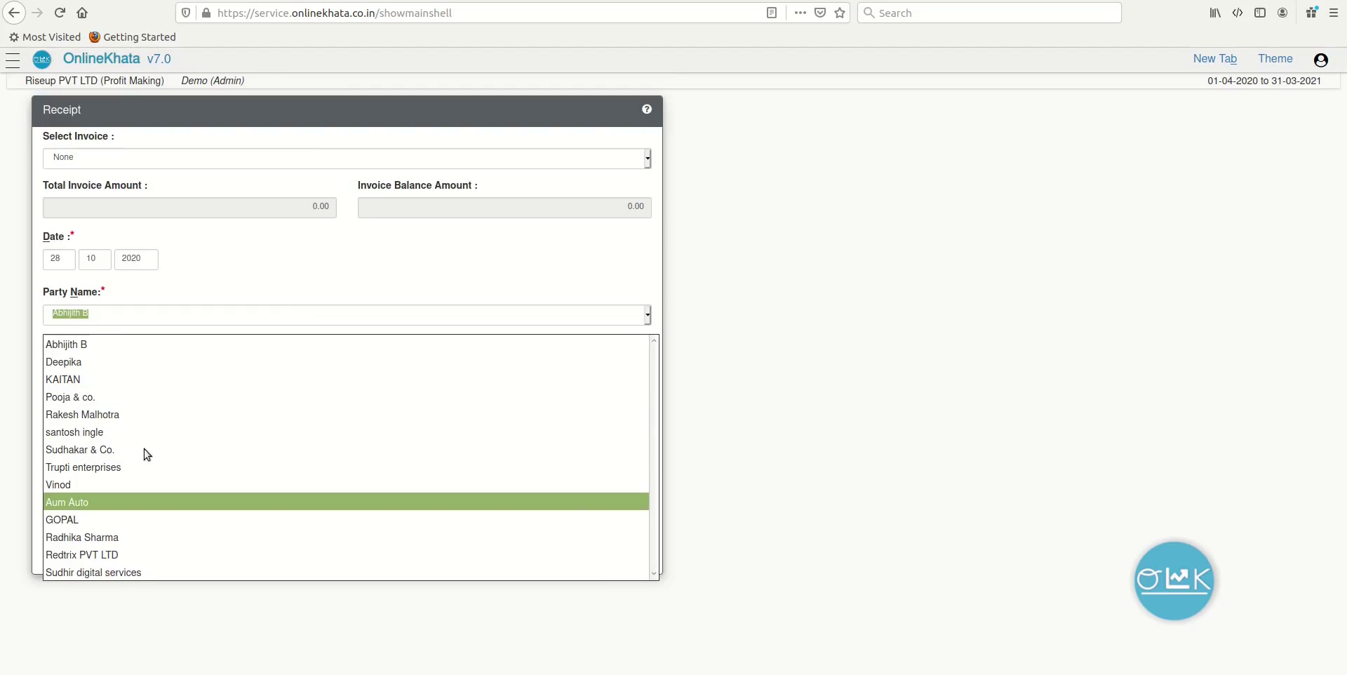
Step: Set party Sudhakar & Co. with Bank & Cash mode: 5000 by bank, 544 in cash
{"action": "left_click", "coordinate": [114, 452]}
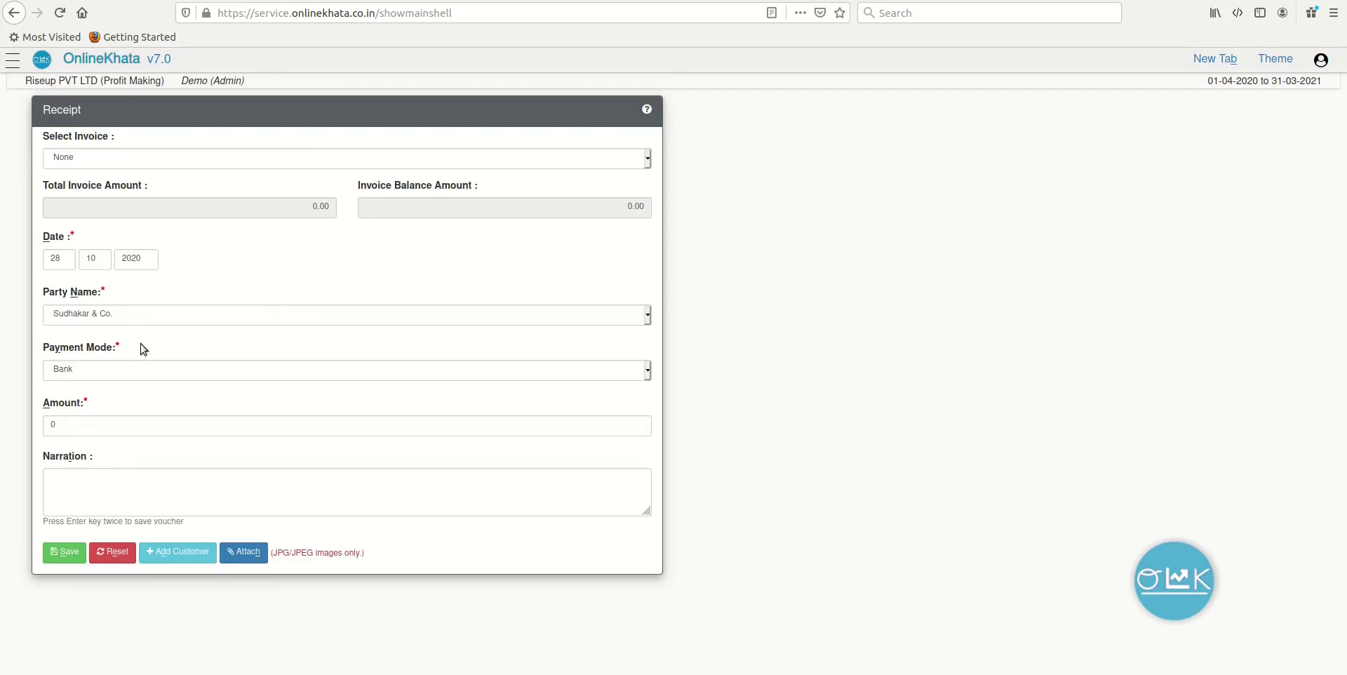
{"action": "left_click", "coordinate": [155, 378]}
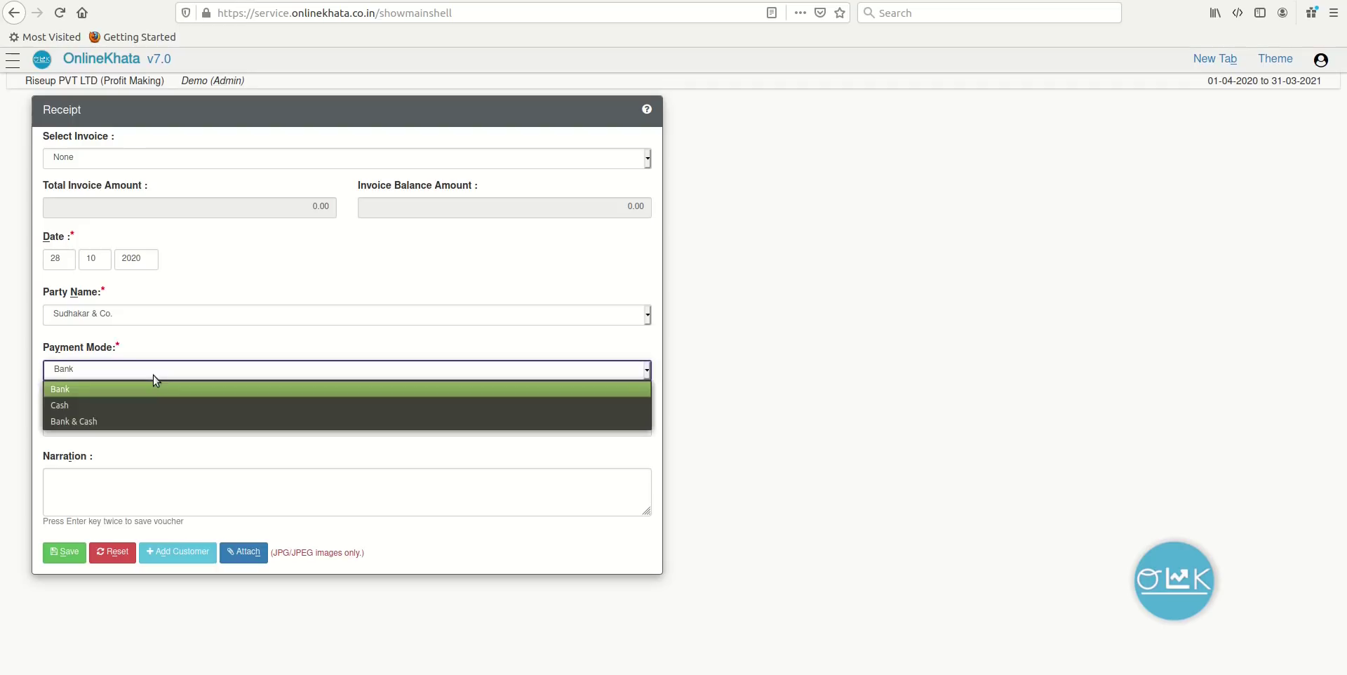
{"action": "left_click", "coordinate": [149, 422]}
{"action": "left_click", "coordinate": [150, 423]}
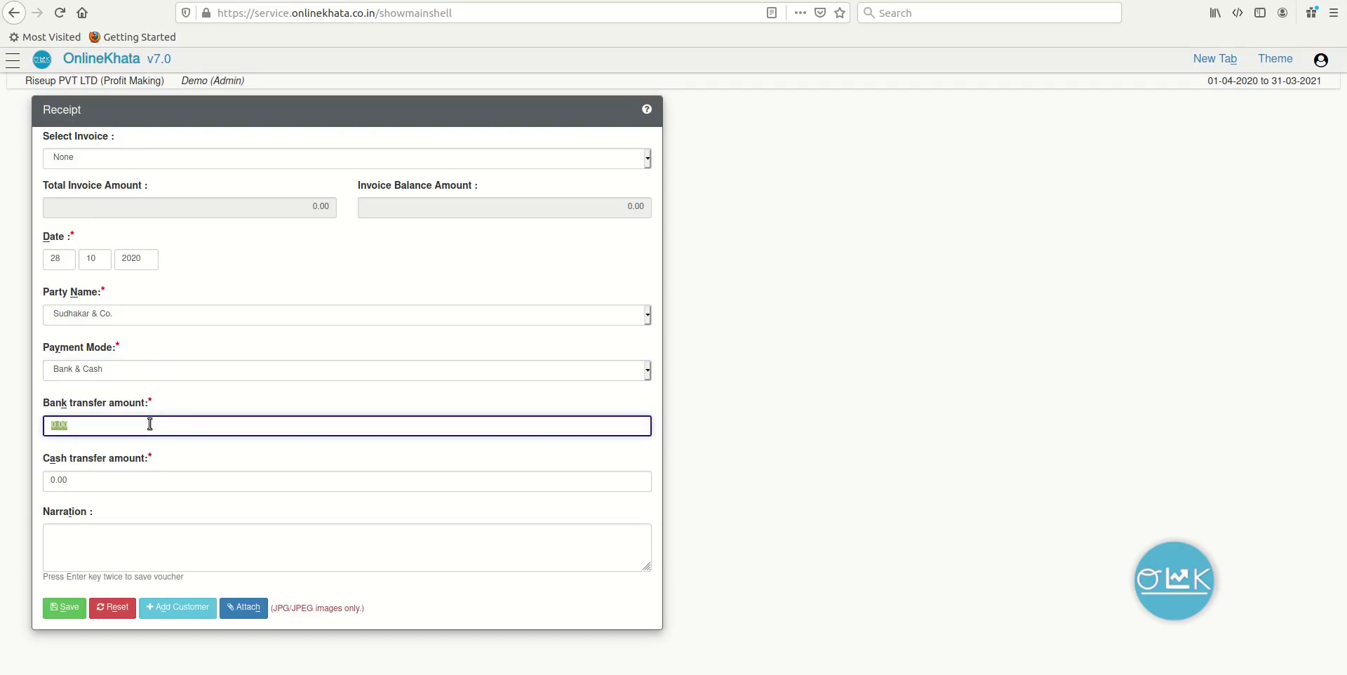
{"action": "type", "text": "5000"}
{"action": "key", "text": "Tab"}
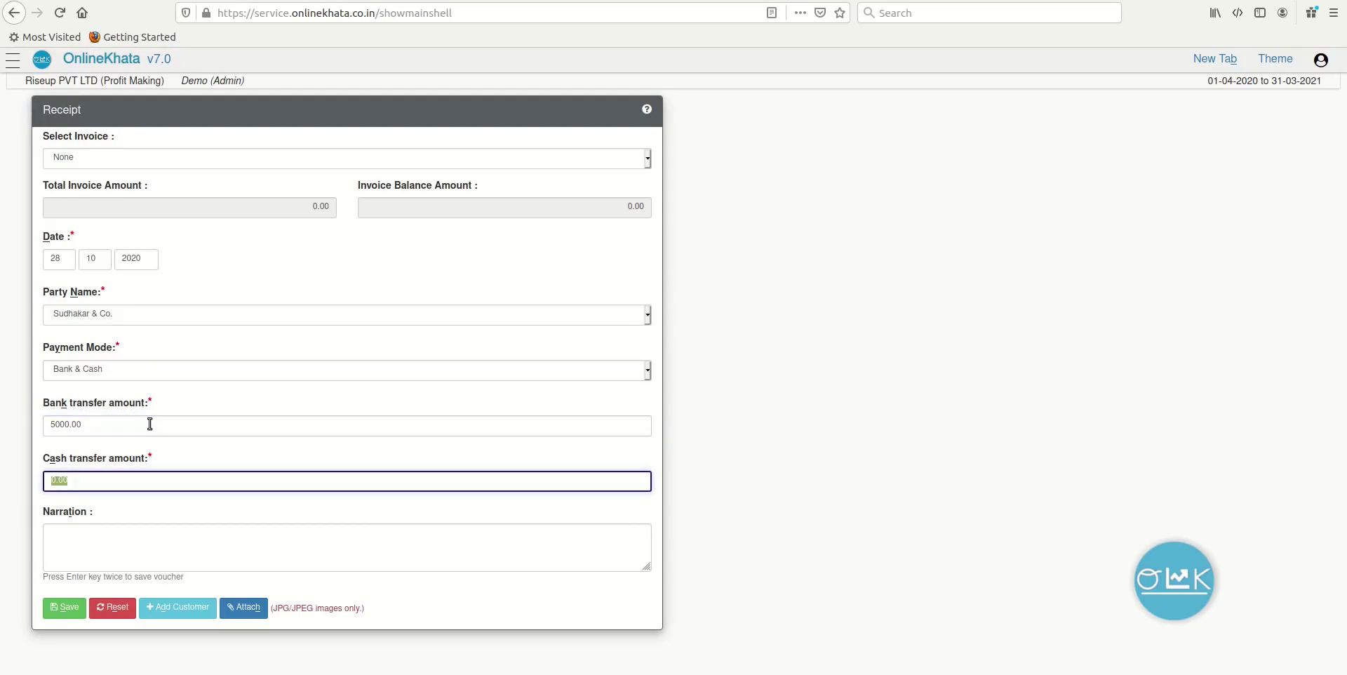
{"action": "type", "text": "544"}
{"action": "key", "text": "Tab"}
Step: Add the narration 'Received payment for accounting services' and save the receipt
{"action": "type", "text": "Reci"}
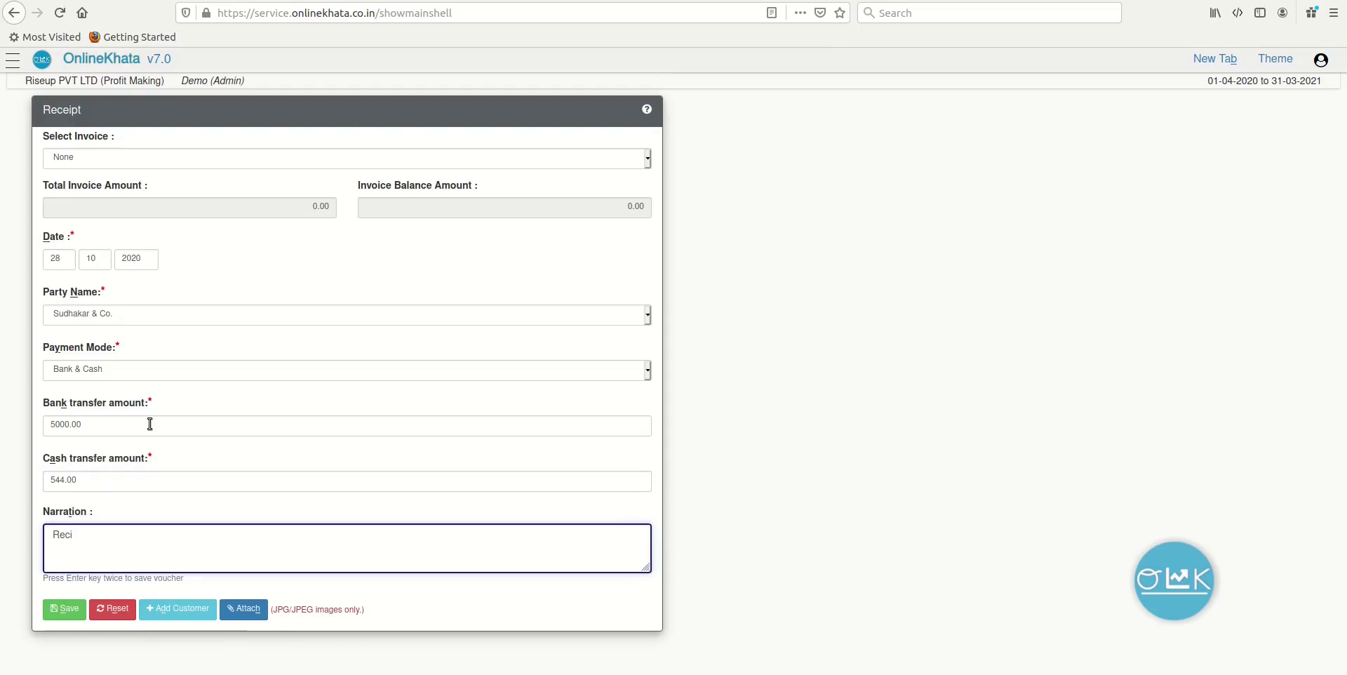
{"action": "key", "text": "BackSpace"}
{"action": "type", "text": "eived payment for accounting services"}
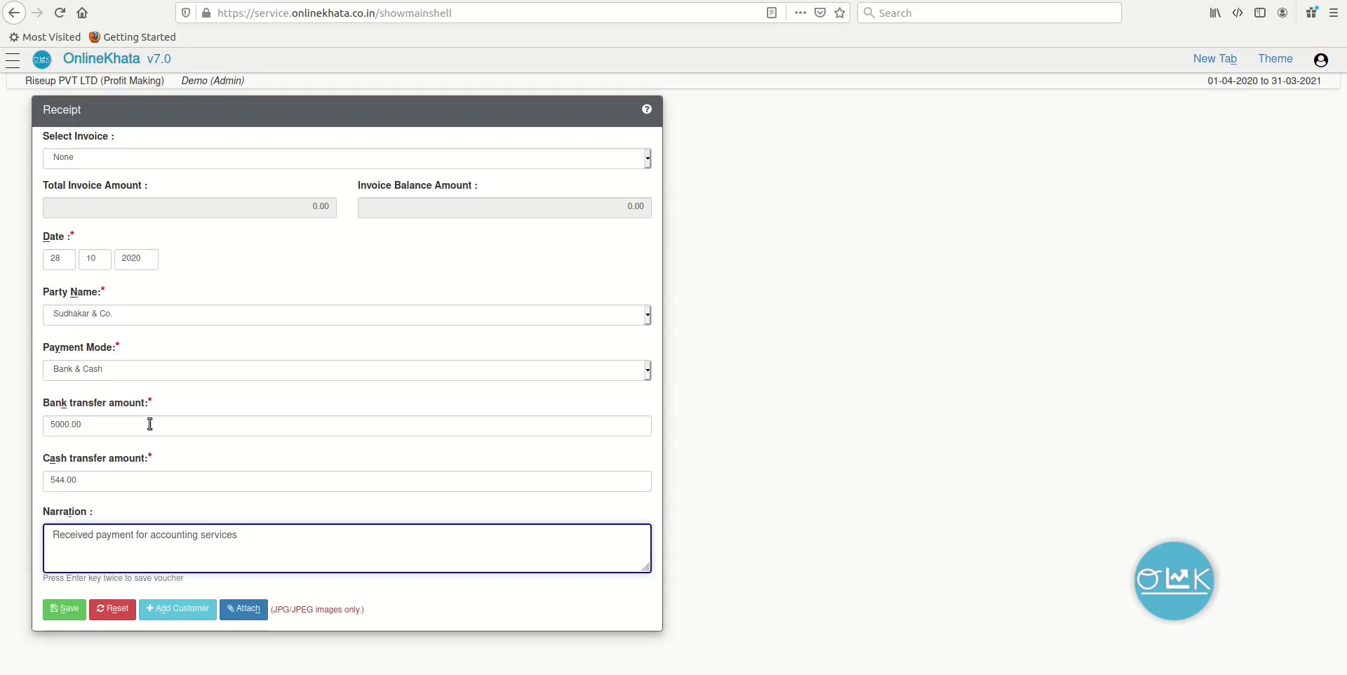
{"action": "left_click", "coordinate": [67, 611]}
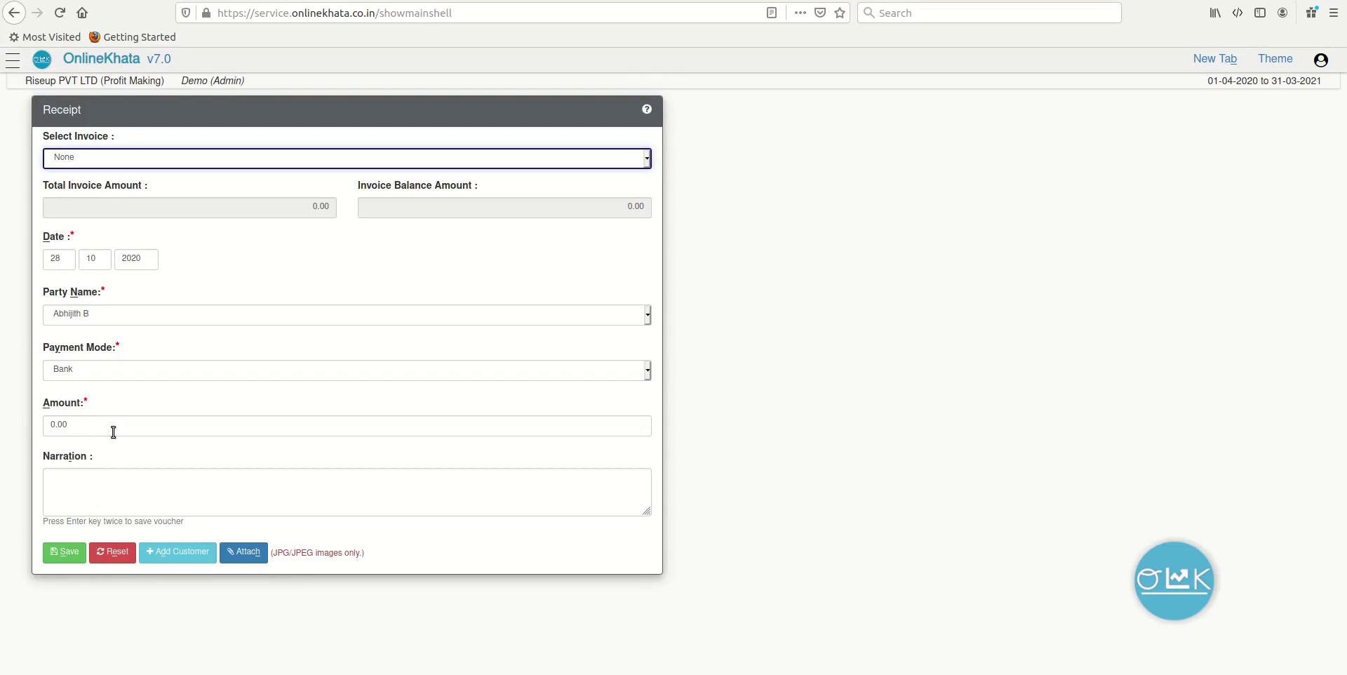
Step: Uncheck Use Simple Mode for Receipt and Payment Vouchers in Administration > Company Preferences and save
{"action": "left_click", "coordinate": [16, 62]}
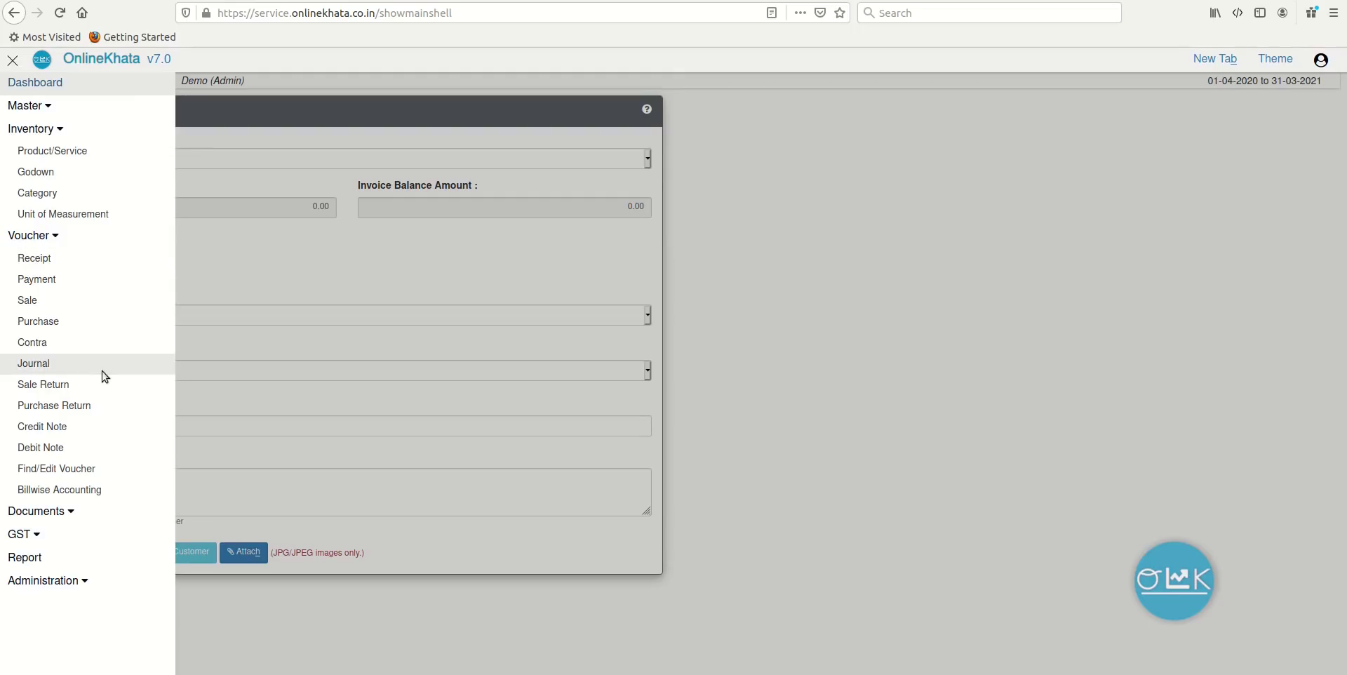
{"action": "left_click", "coordinate": [83, 581]}
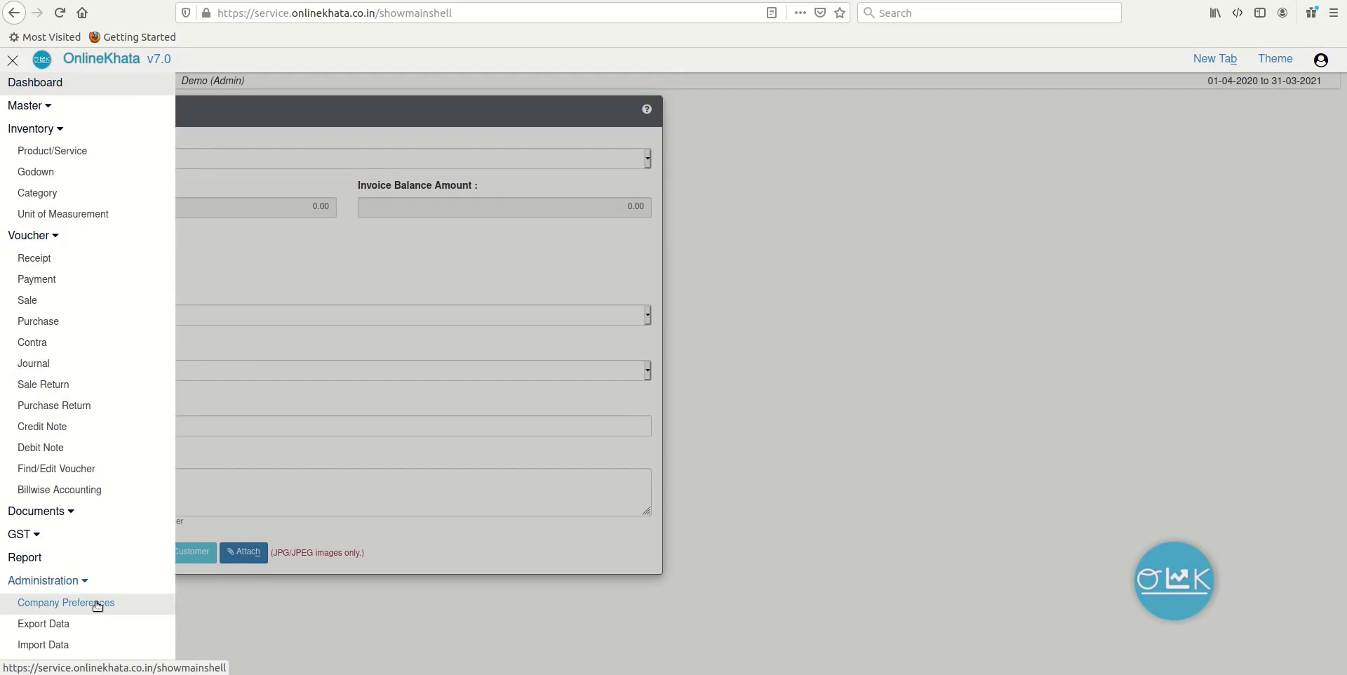
{"action": "left_click", "coordinate": [97, 604]}
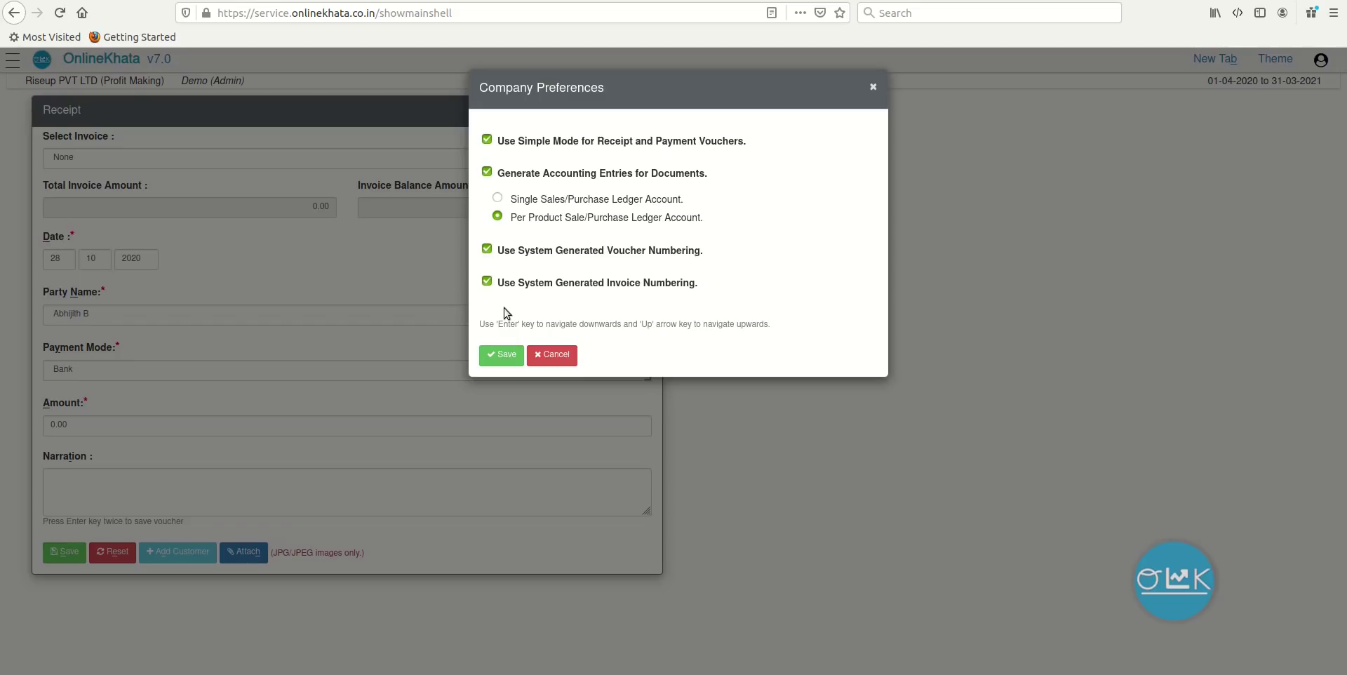
{"action": "left_click", "coordinate": [489, 141]}
{"action": "left_click", "coordinate": [516, 354]}
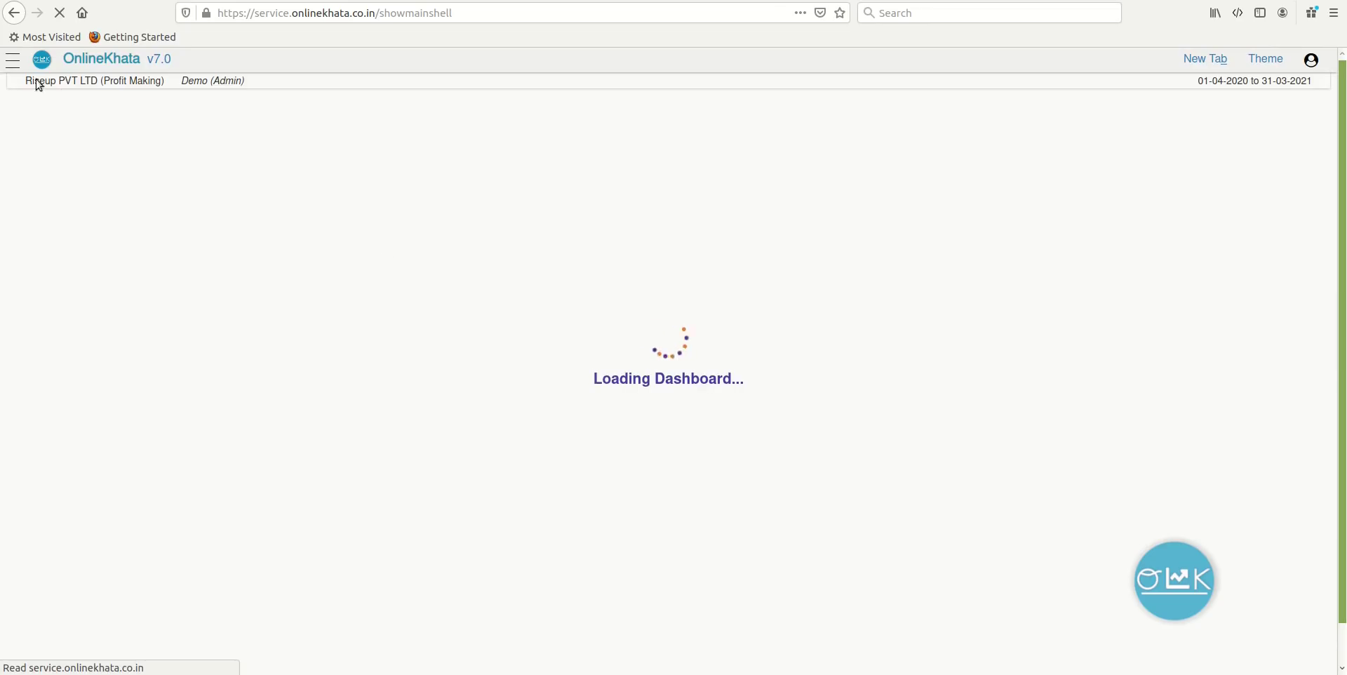
Step: Open a new receipt voucher to check the debit/credit layout, then choose Change Company
{"action": "left_click", "coordinate": [13, 60]}
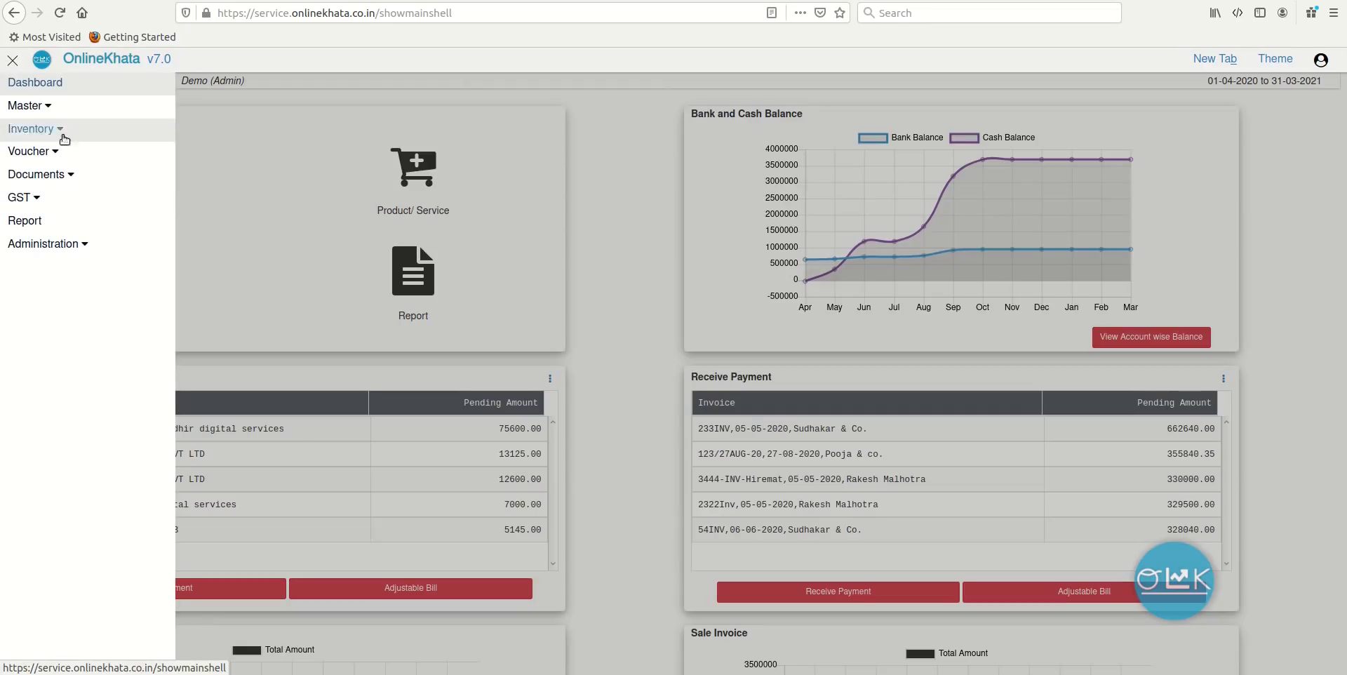
{"action": "left_click", "coordinate": [33, 151]}
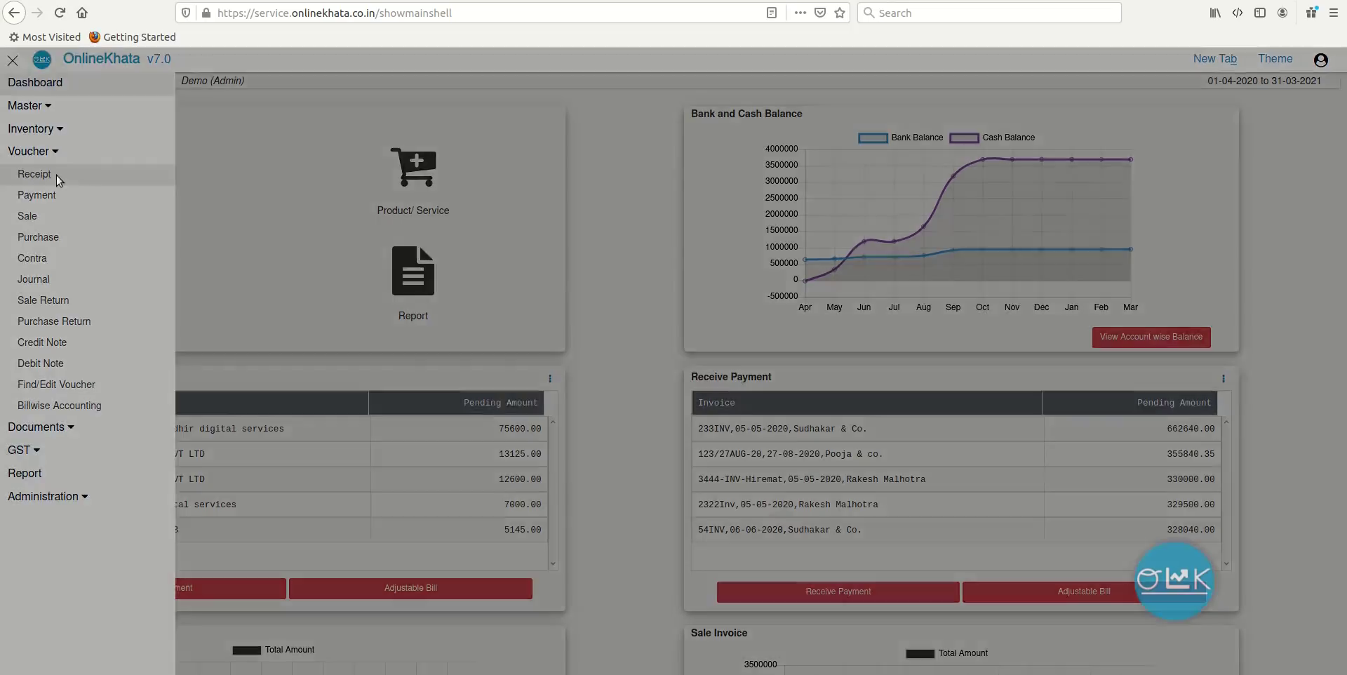
{"action": "left_click", "coordinate": [57, 176]}
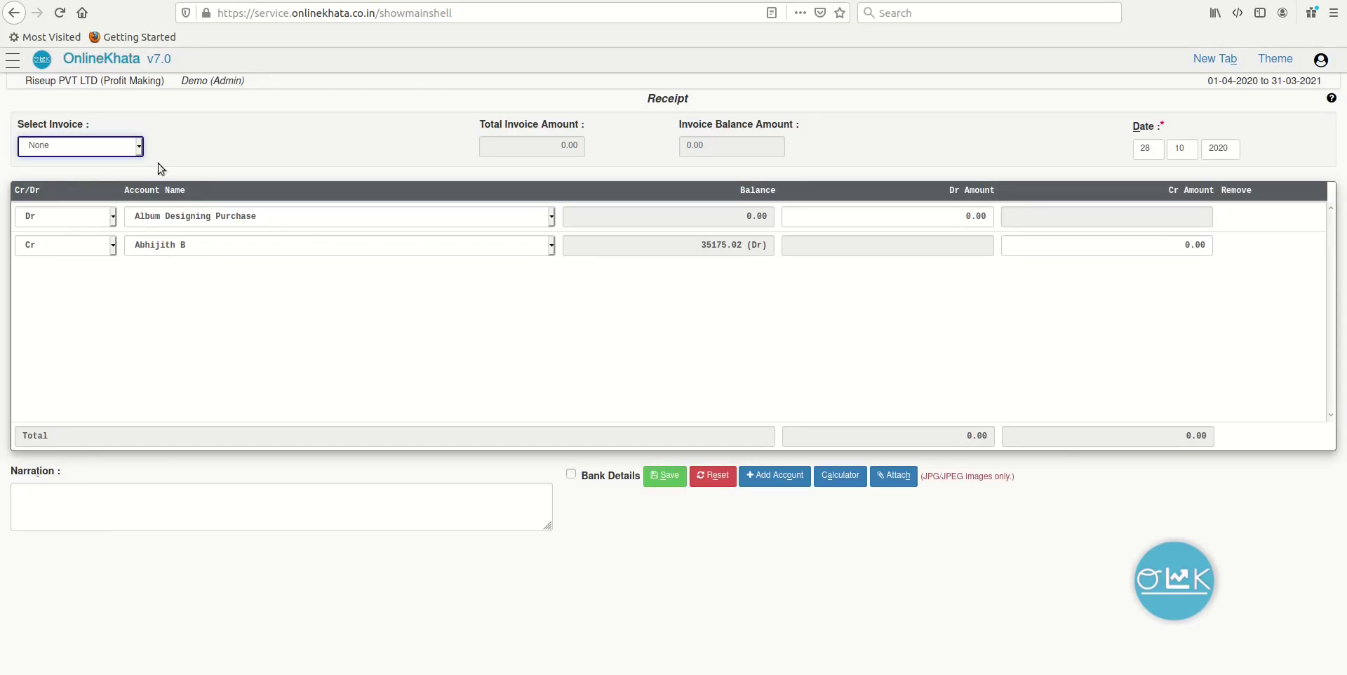
{"action": "left_click", "coordinate": [52, 66]}
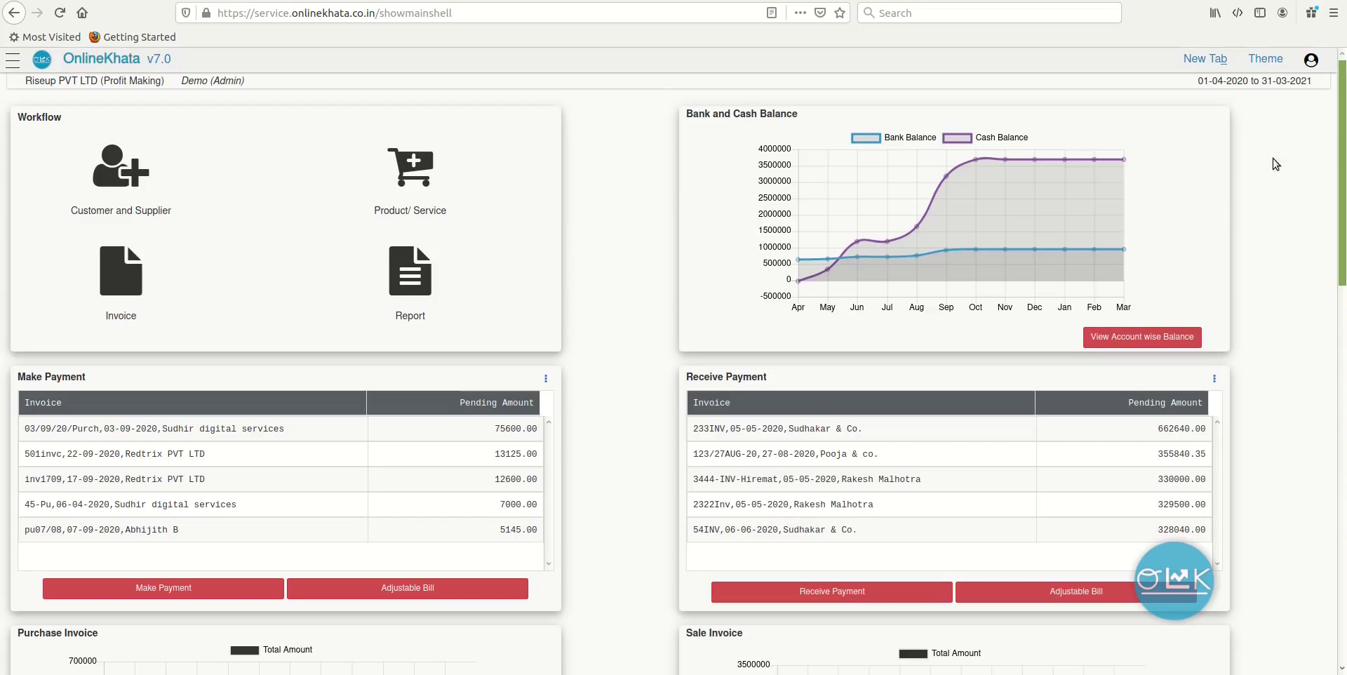
{"action": "left_click", "coordinate": [1312, 62]}
{"action": "left_click", "coordinate": [1304, 83]}
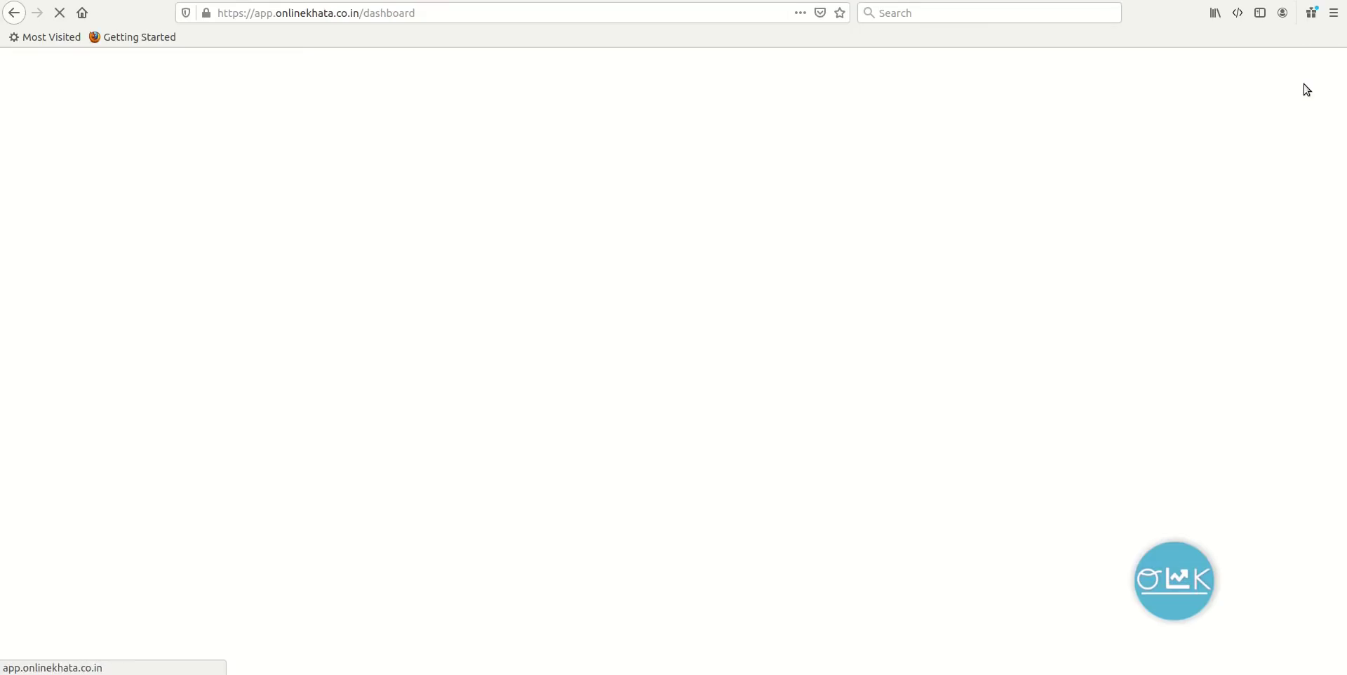